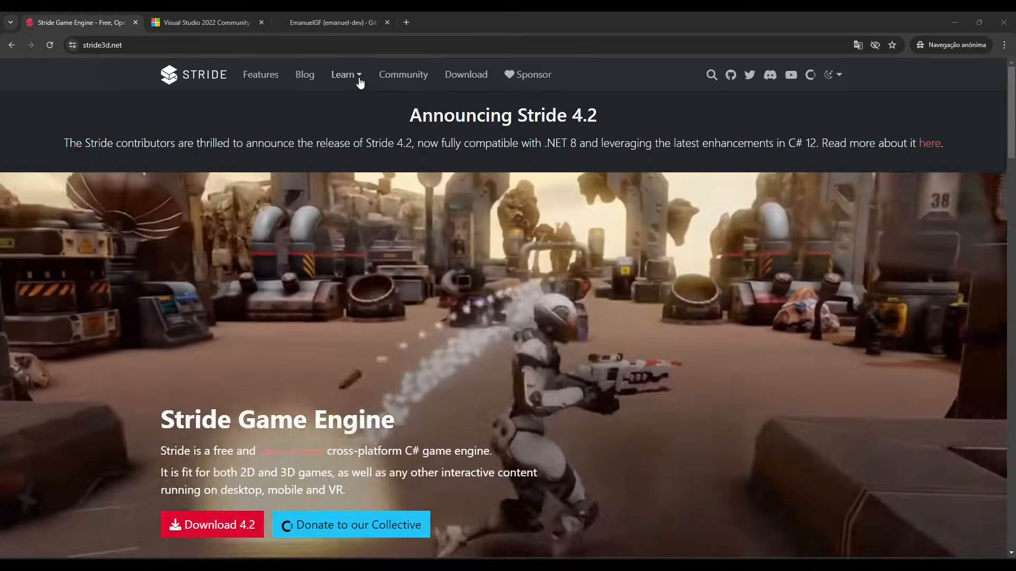
# Check the learning resources offered on the Stride website, and switch to the Visual Studio 2022 Community page.
pyautogui.click(349, 77)
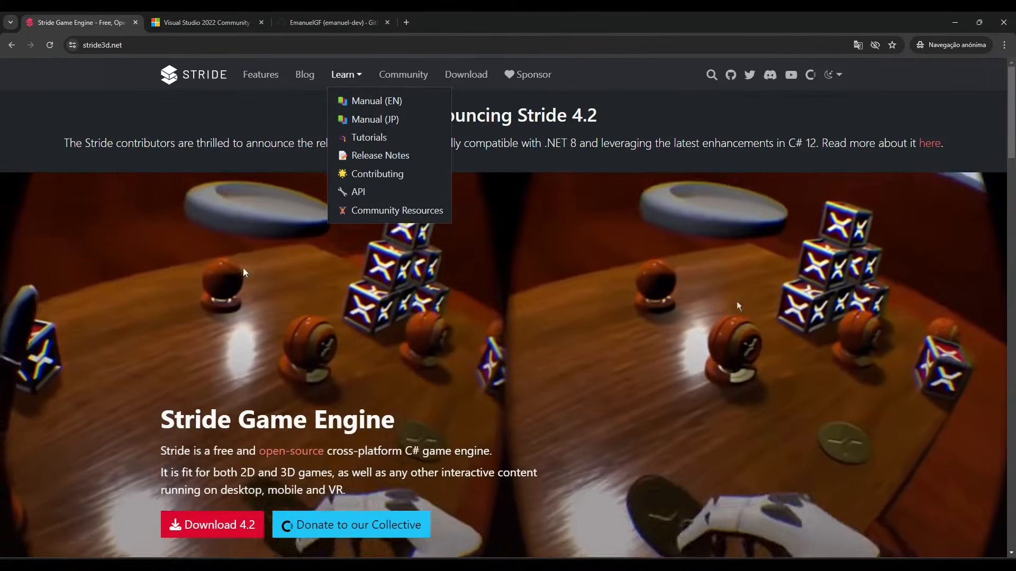
pyautogui.click(218, 225)
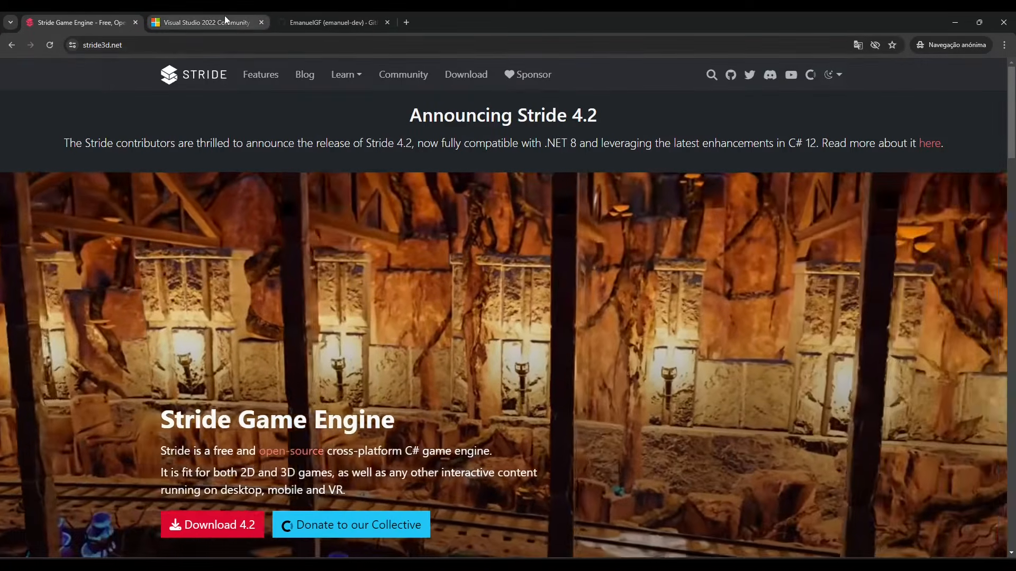
pyautogui.click(224, 16)
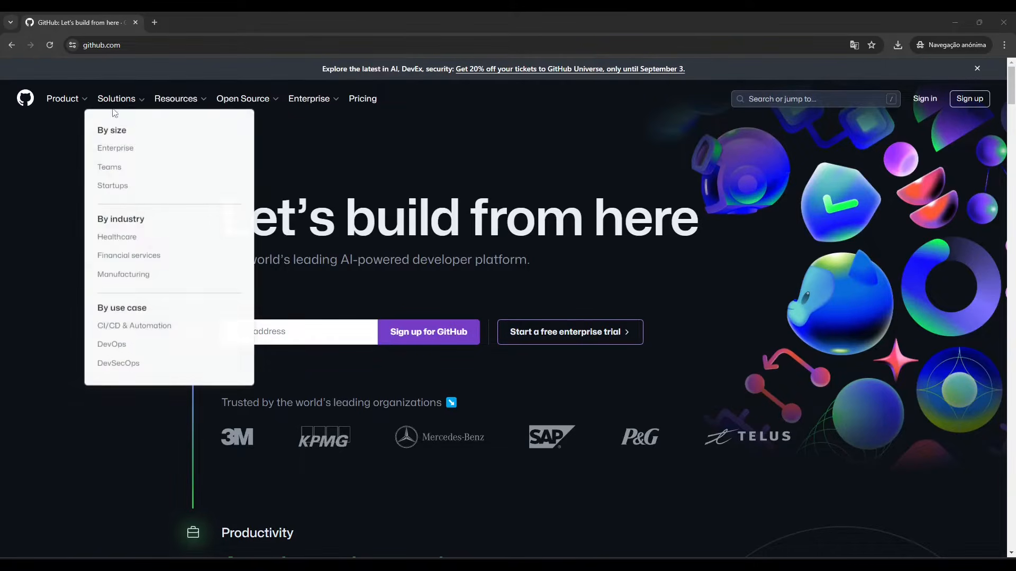
# Open the tutorial author's profile page on GitHub by its web address.
pyautogui.click(85, 46)
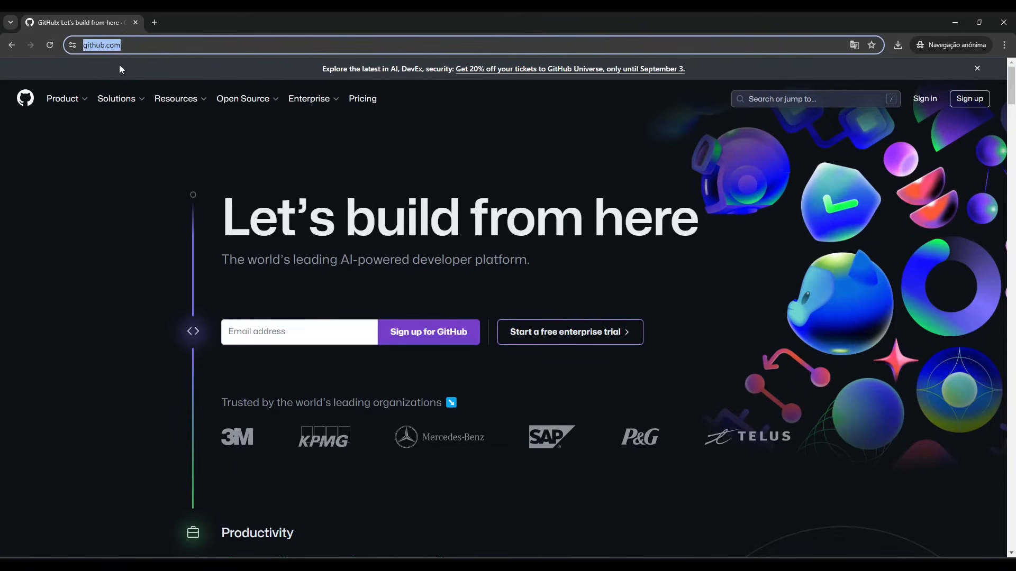
pyautogui.click(147, 43)
pyautogui.write('//')
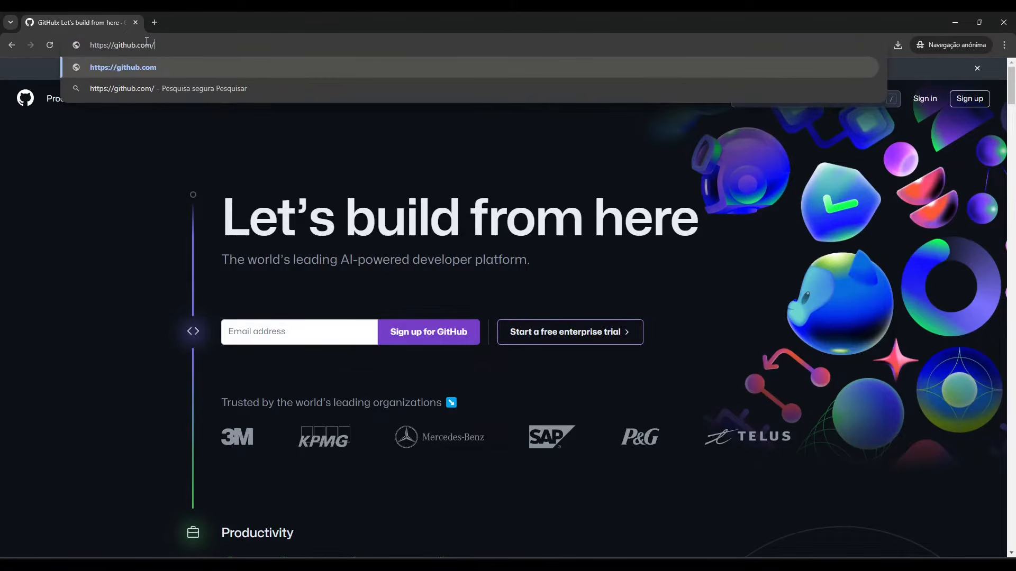
pyautogui.write('EmanuelGF')
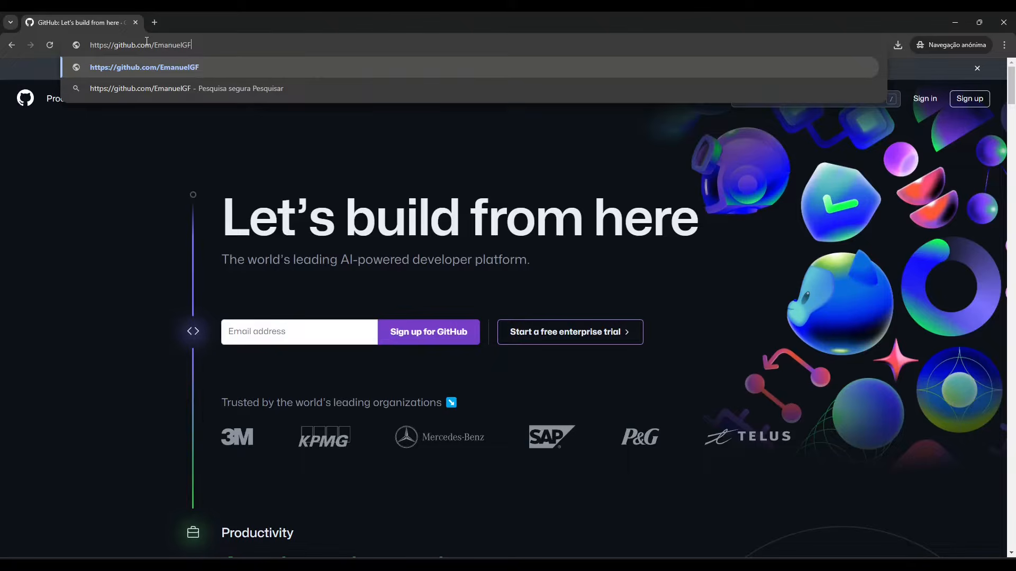
pyautogui.press('Return')
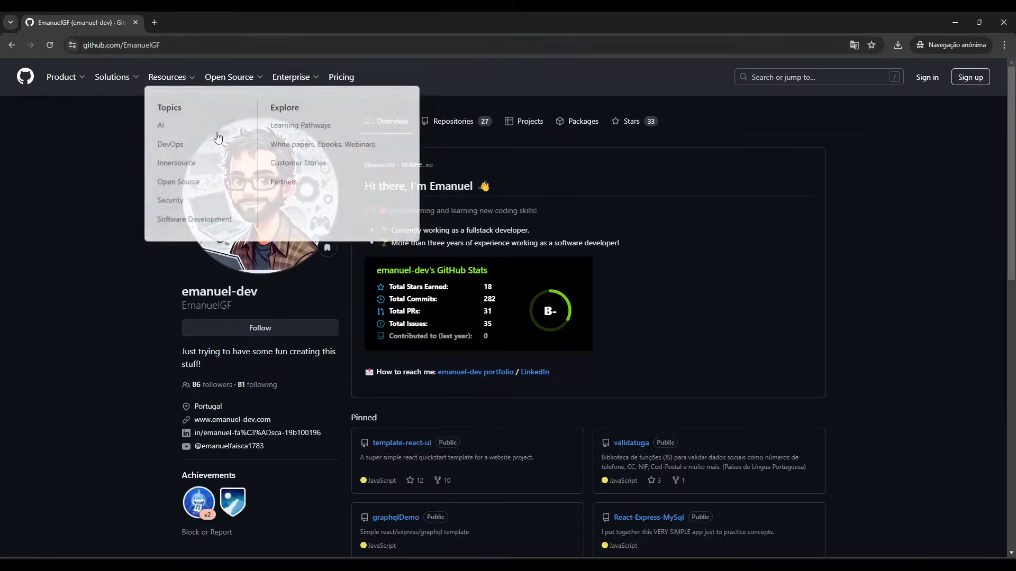
# From the profile's repositories, open GameDevelopmentAssets and go to its Platformers/GhostHunter folder.
pyautogui.click(456, 123)
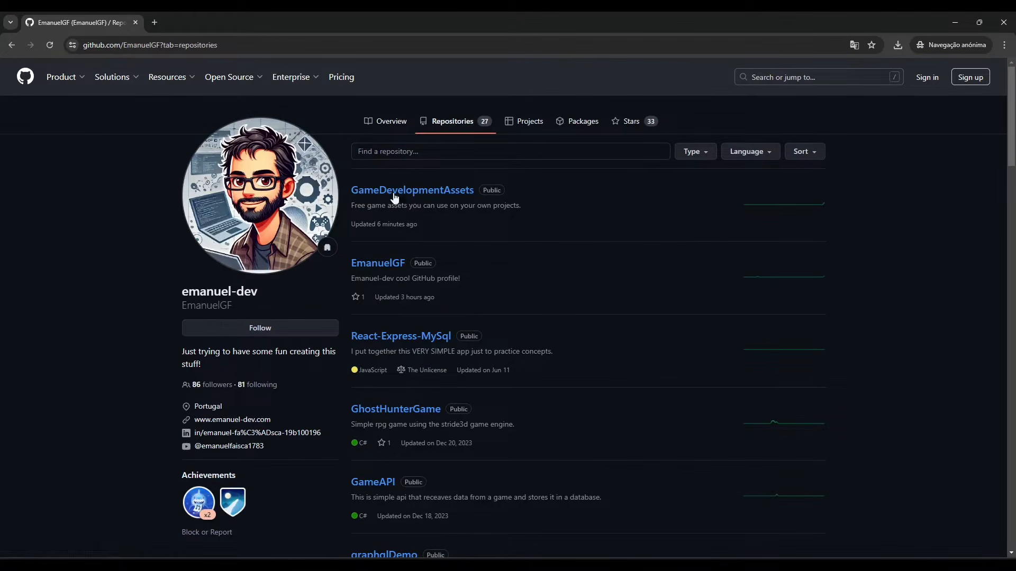
pyautogui.click(385, 153)
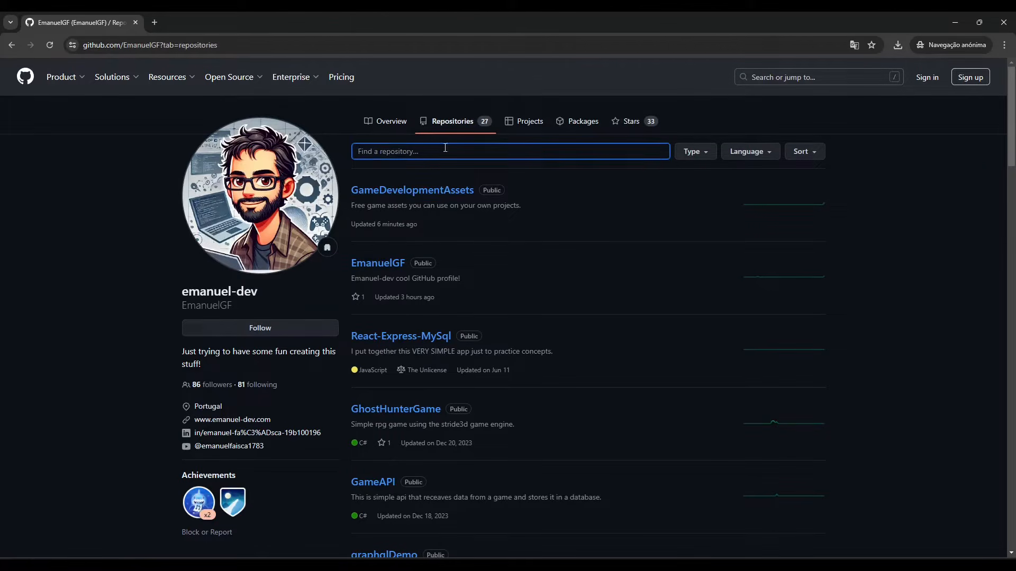
pyautogui.click(390, 193)
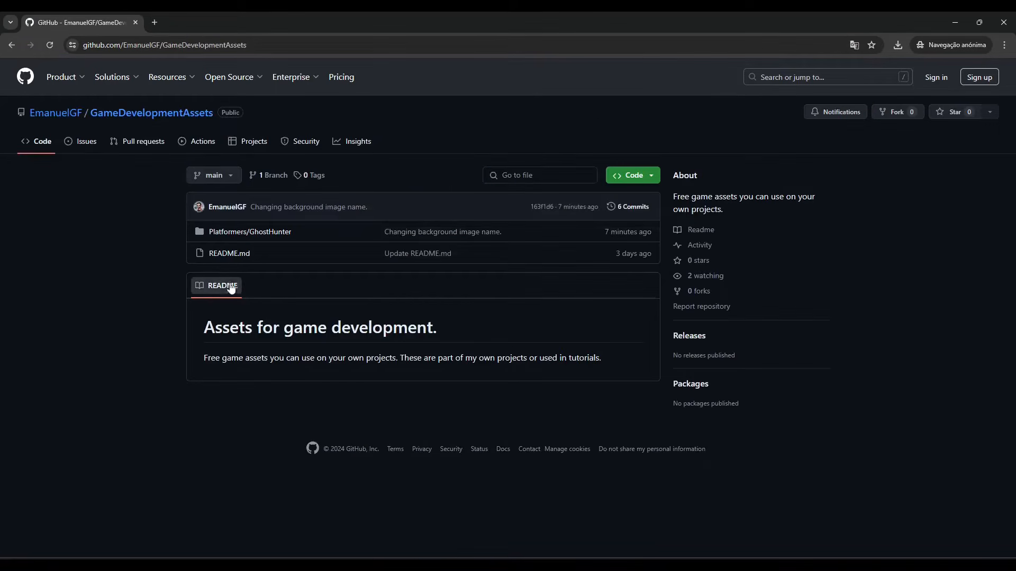
pyautogui.click(242, 235)
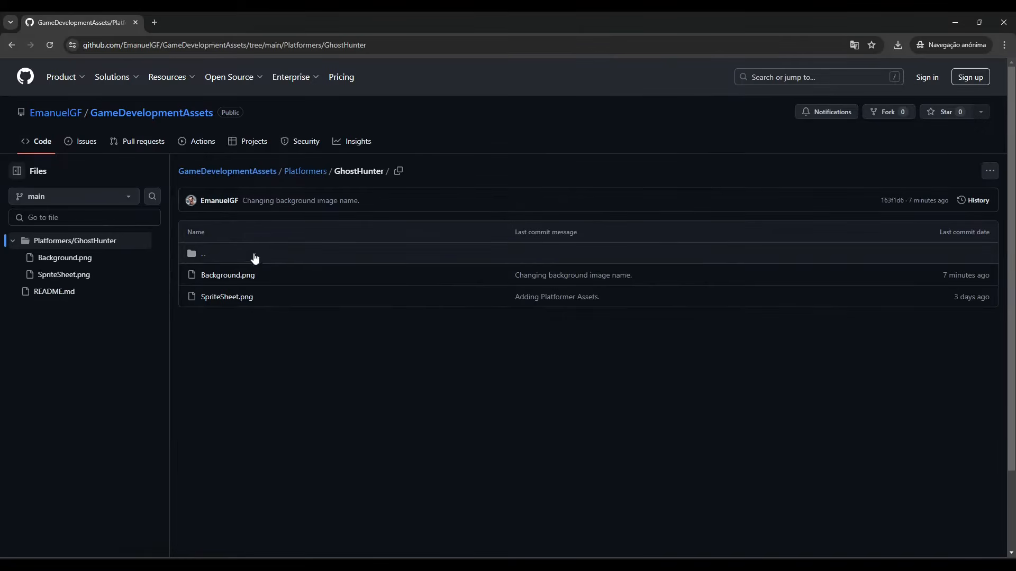
# Open SpriteSheet.png and look over its character, platform and scenery sprites.
pyautogui.click(226, 299)
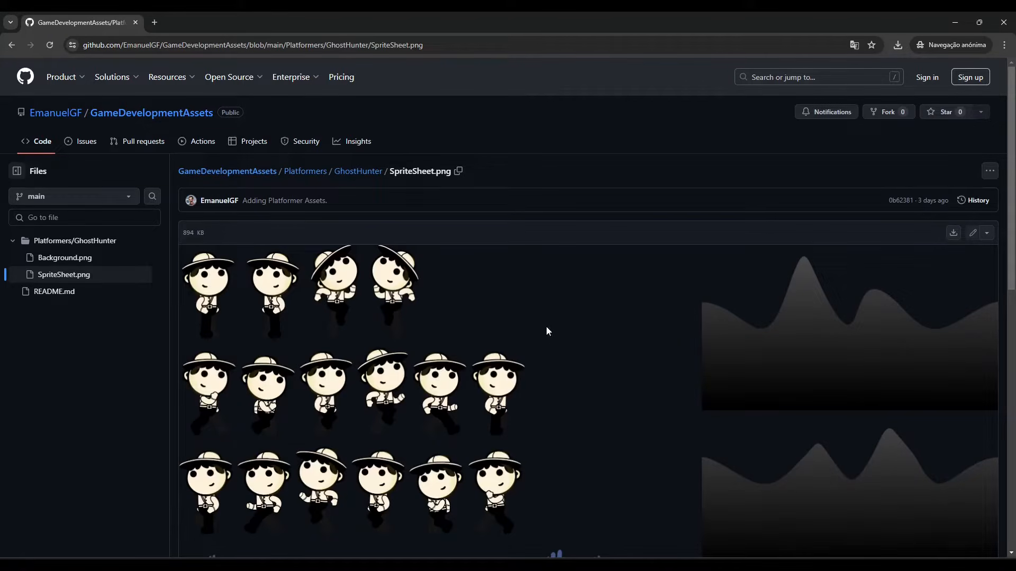
pyautogui.scroll(-4, 547, 331)
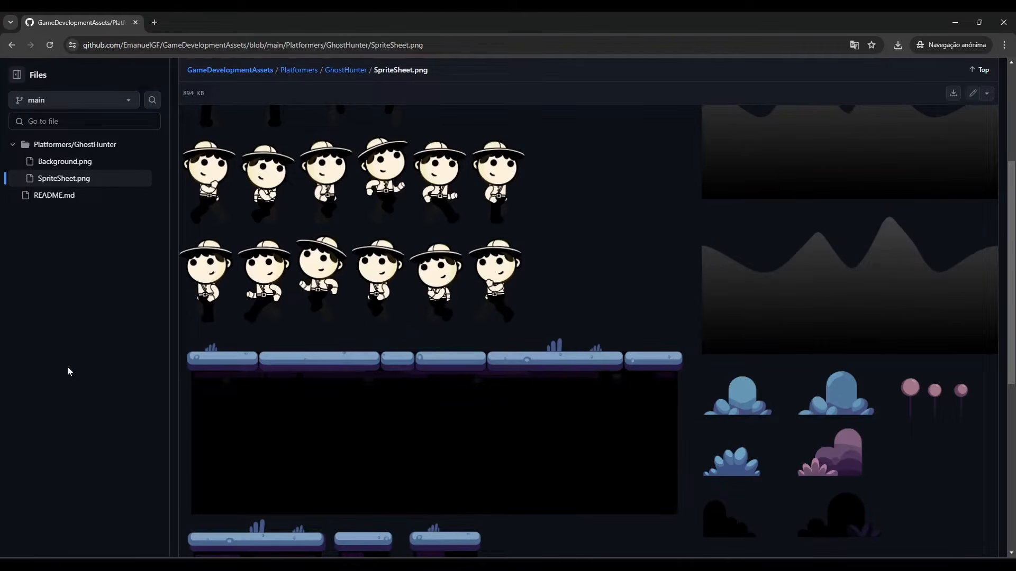
pyautogui.scroll(-3, 393, 348)
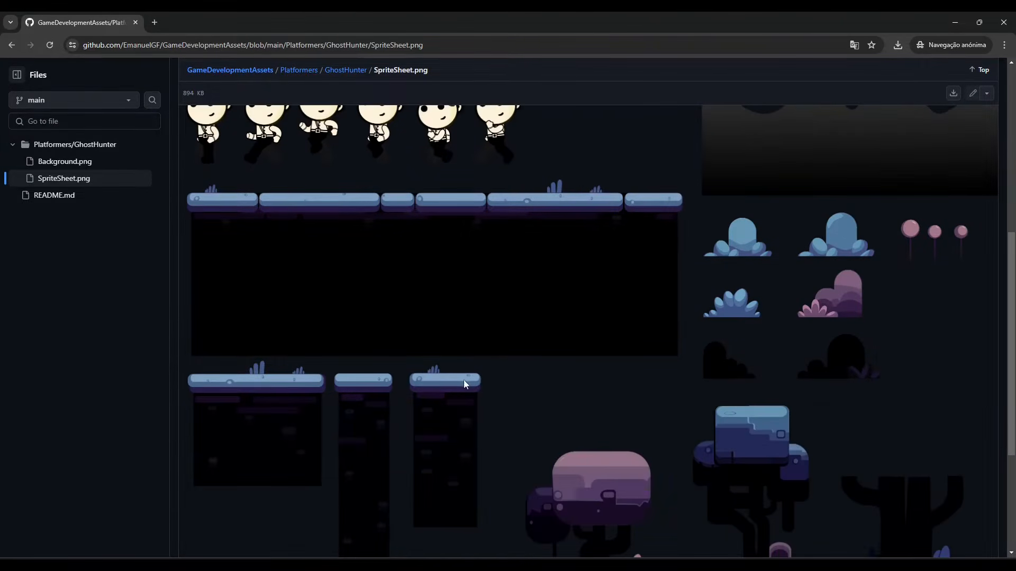
pyautogui.scroll(6, 464, 380)
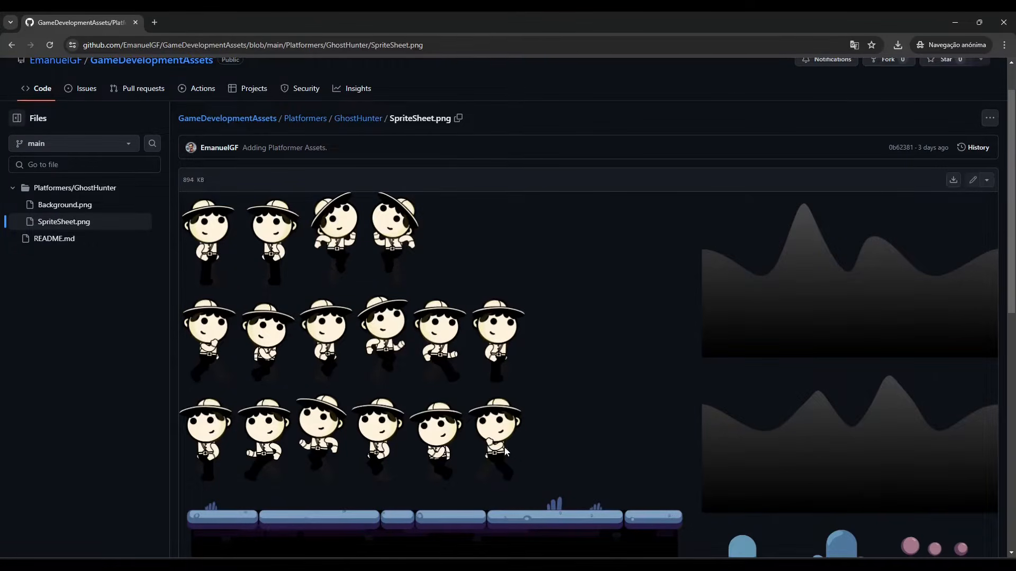
pyautogui.scroll(-8, 476, 443)
pyautogui.scroll(10, 881, 350)
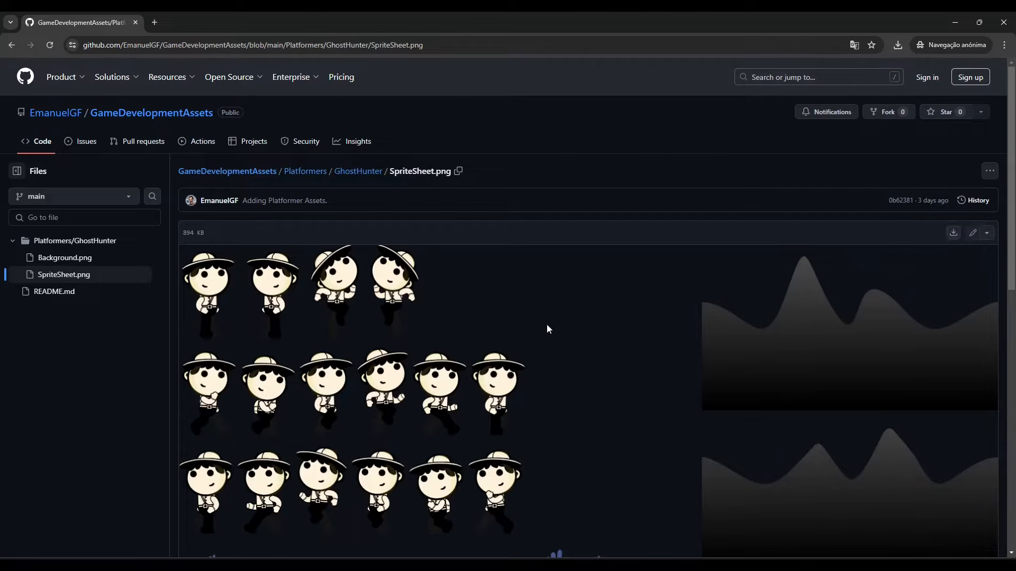
# View the Background.png image in the GhostHunter folder.
pyautogui.click(93, 258)
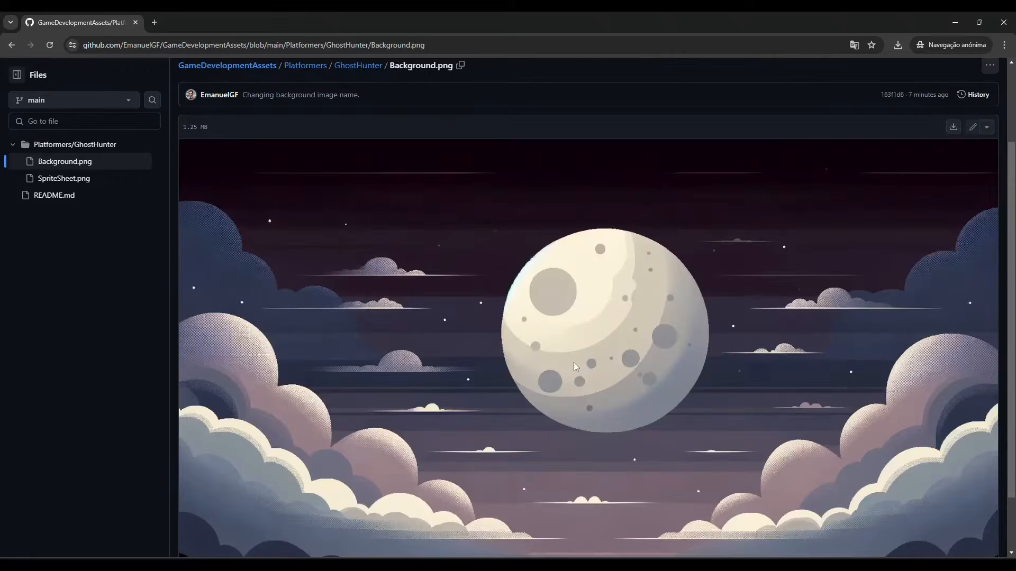
pyautogui.scroll(-2, 579, 371)
pyautogui.scroll(3, 580, 374)
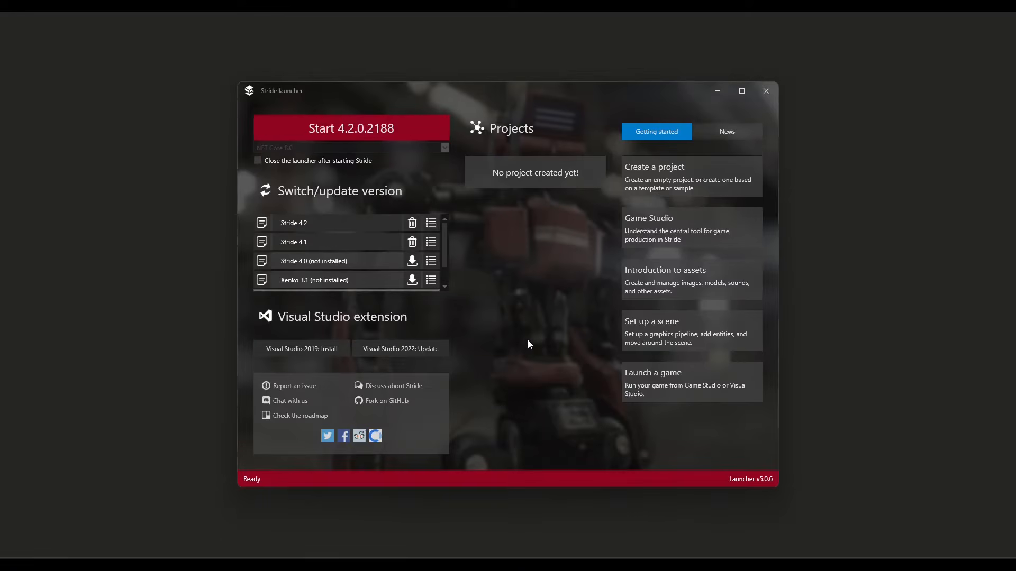
# In the Stride launcher, start version 4.2.0.2188 and create a New game project named PlatformerTutorial with the default platform and rendering options.
pyautogui.click(338, 133)
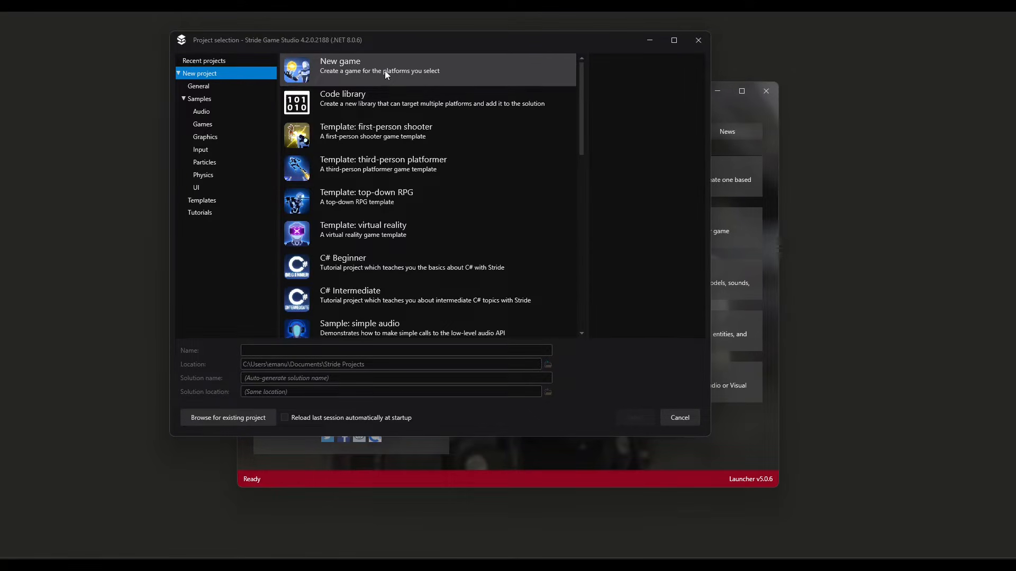
pyautogui.click(381, 71)
pyautogui.doubleClick(263, 351)
pyautogui.write('Platform')
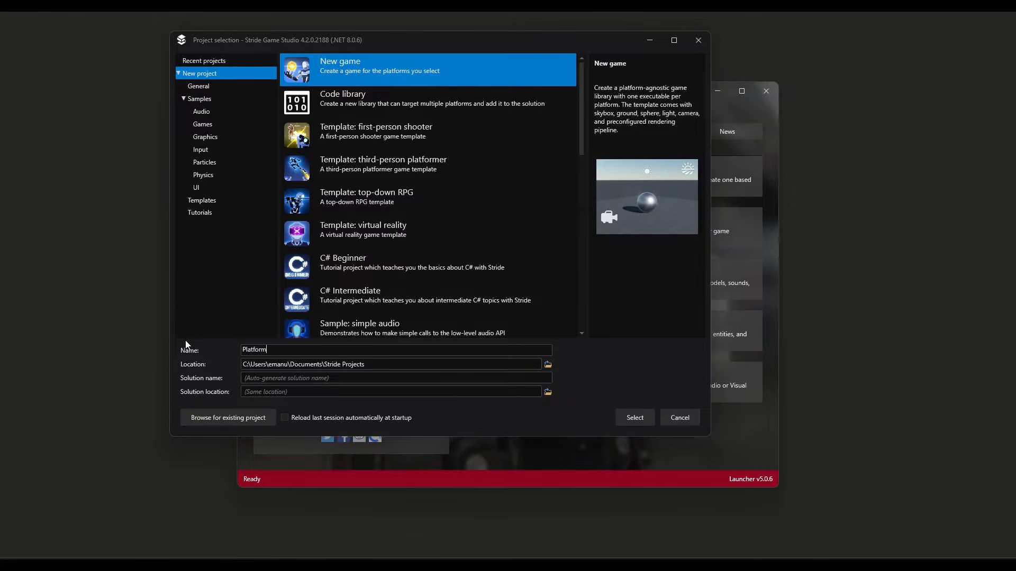
pyautogui.write('erTutorial')
pyautogui.click(634, 418)
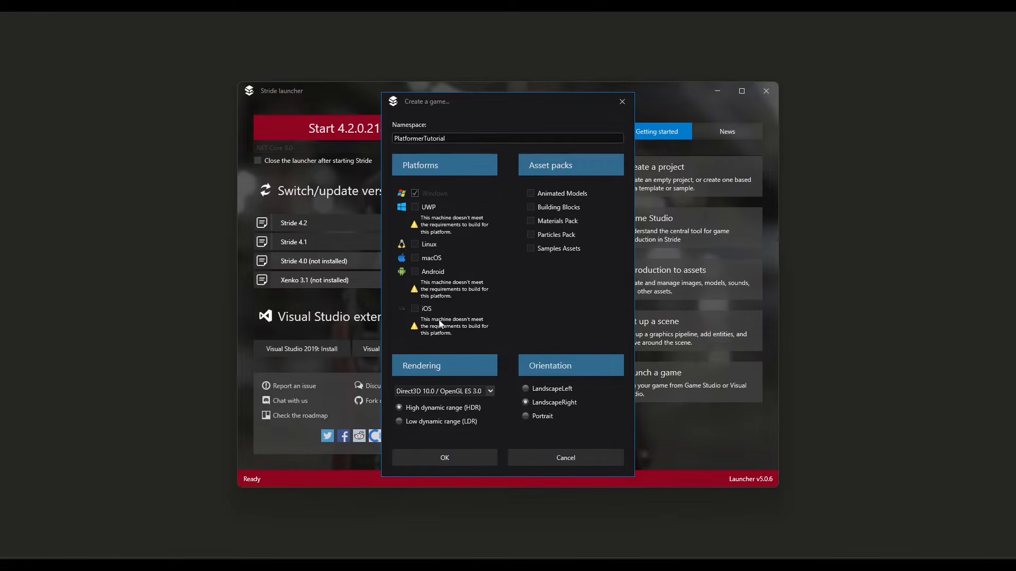
pyautogui.click(434, 456)
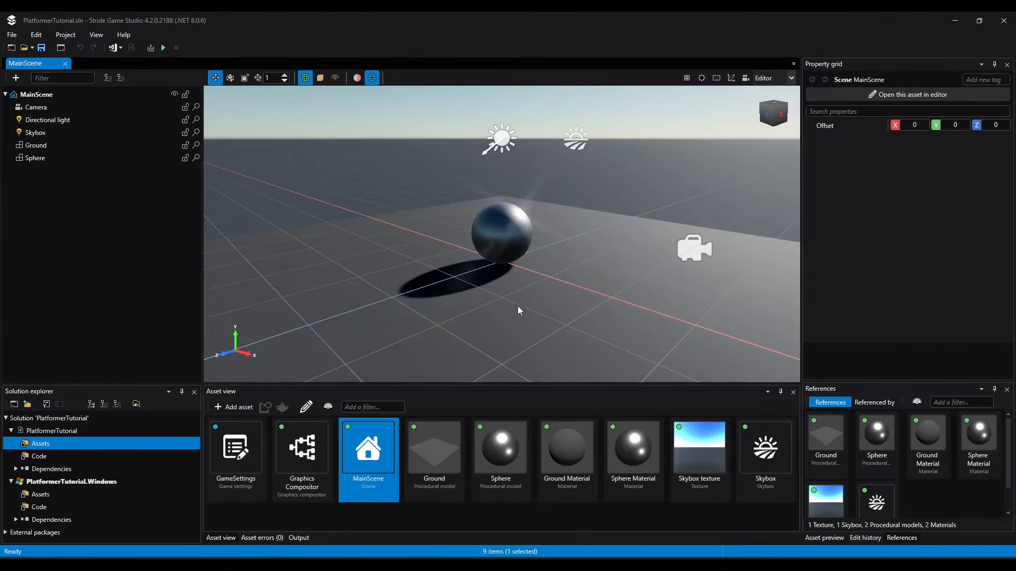
# Delete the Ground, Sphere, Ground Material, Sphere Material, Skybox texture and Skybox assets, clearing all their references, and save the project.
pyautogui.click(439, 451)
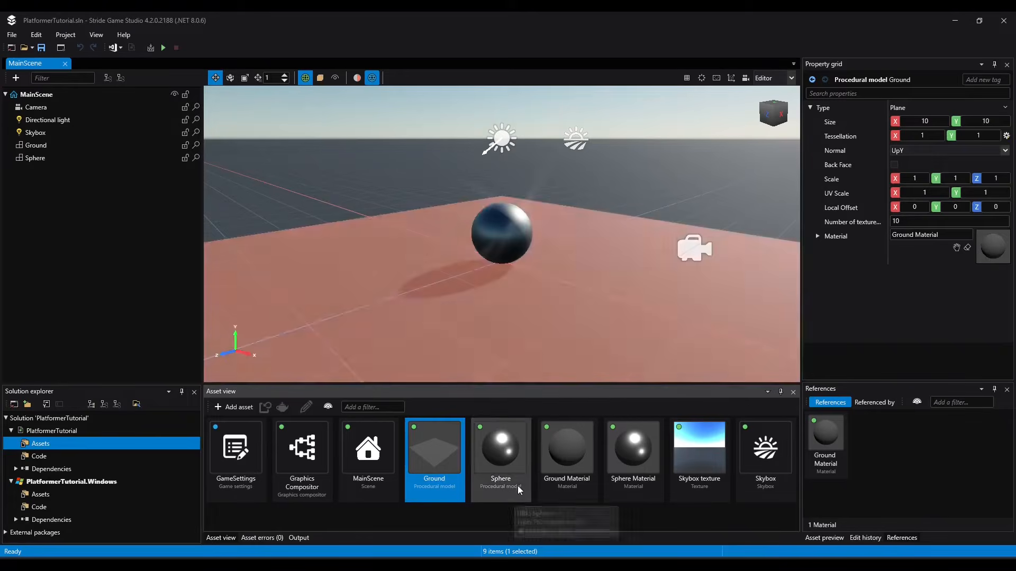
pyautogui.keyDown('shift'); pyautogui.click(501, 455); pyautogui.keyUp('shift')
pyautogui.keyDown('shift'); pyautogui.click(566, 455); pyautogui.keyUp('shift')
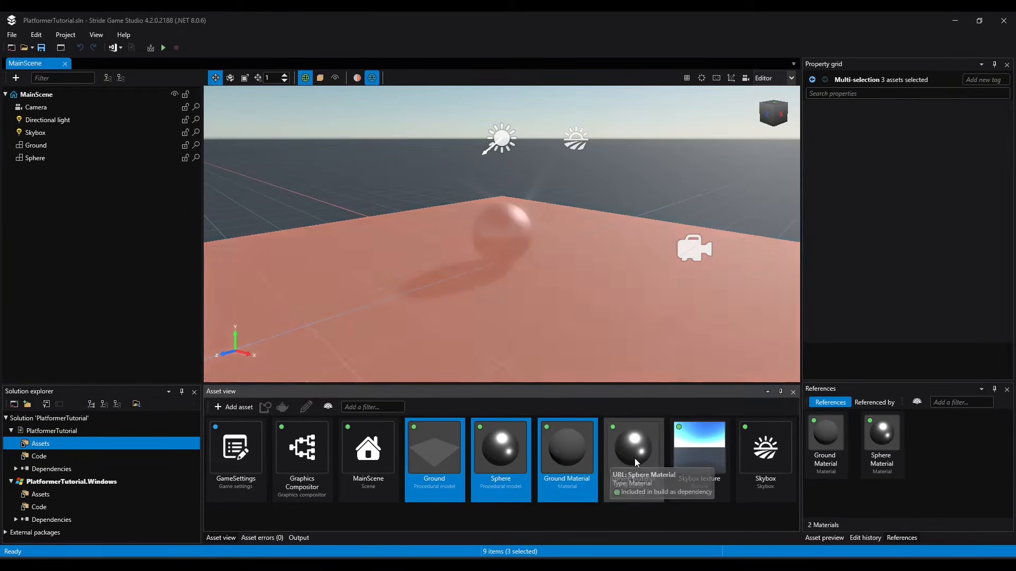
pyautogui.keyDown('shift'); pyautogui.click(633, 454); pyautogui.keyUp('shift')
pyautogui.keyDown('shift'); pyautogui.click(699, 455); pyautogui.keyUp('shift')
pyautogui.keyDown('shift'); pyautogui.click(765, 455); pyautogui.keyUp('shift')
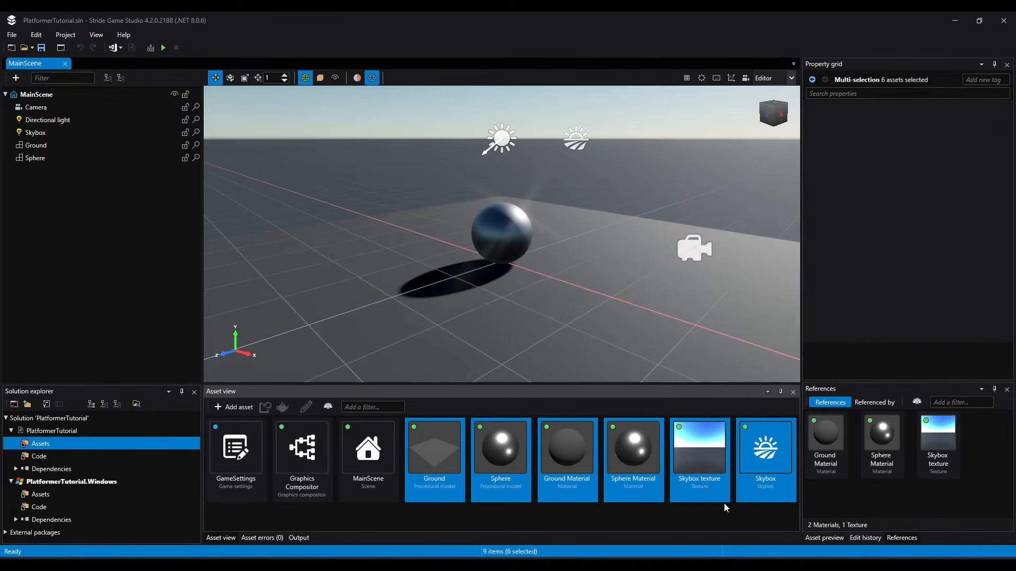
pyautogui.press('Delete')
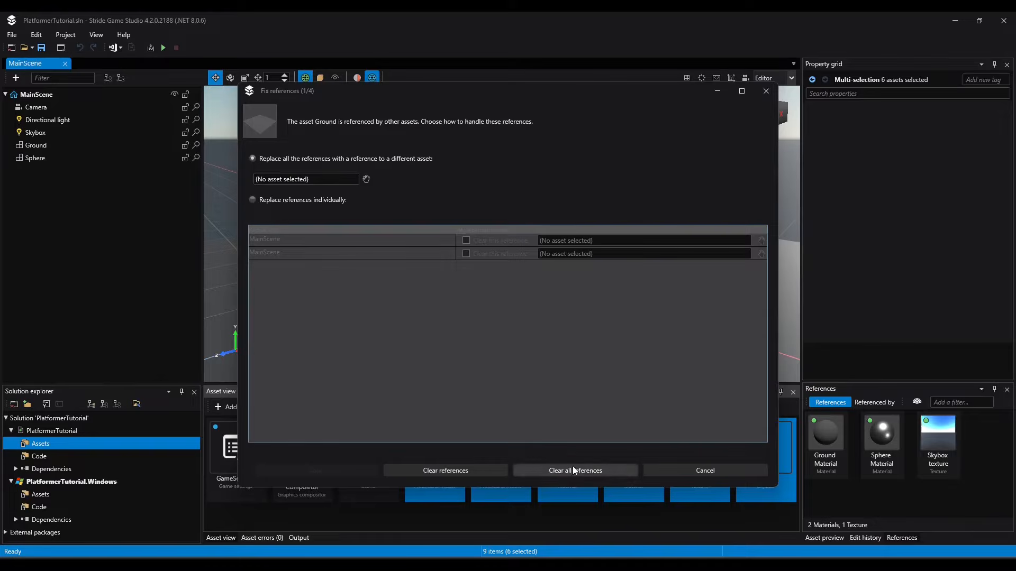
pyautogui.click(573, 468)
pyautogui.hotkey('ctrl', 's')
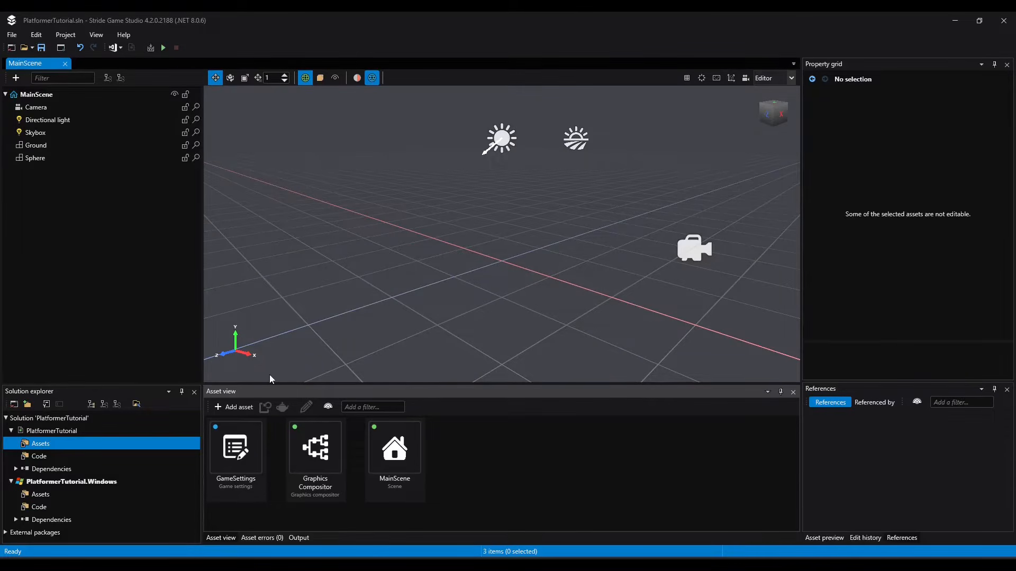
# Delete the Directional light, Skybox, Ground and Sphere entities from MainScene.
pyautogui.click(43, 119)
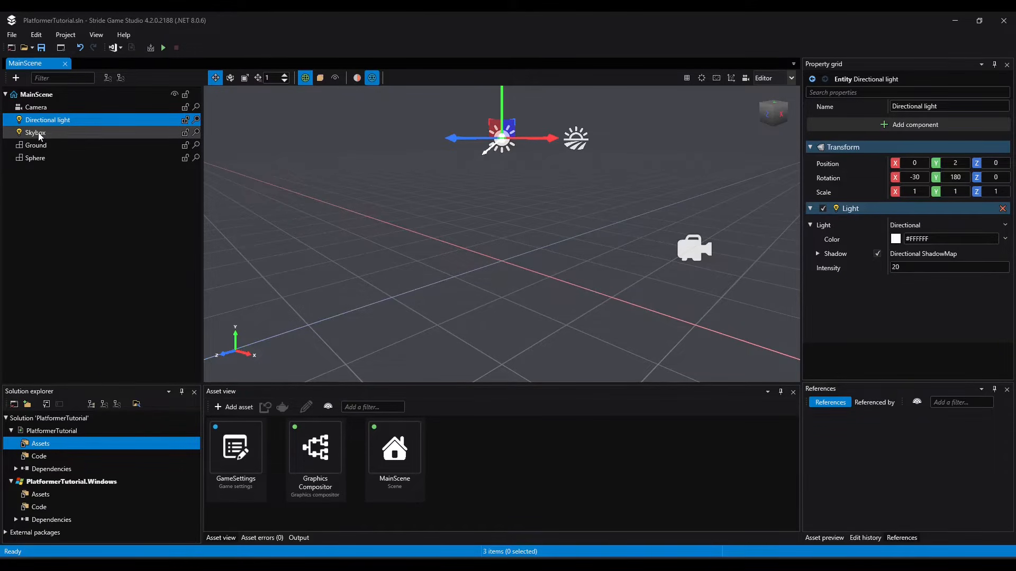
pyautogui.keyDown('ctrl'); pyautogui.click(39, 133); pyautogui.keyUp('ctrl')
pyautogui.keyDown('ctrl'); pyautogui.click(37, 146); pyautogui.keyUp('ctrl')
pyautogui.keyDown('ctrl'); pyautogui.click(35, 159); pyautogui.keyUp('ctrl')
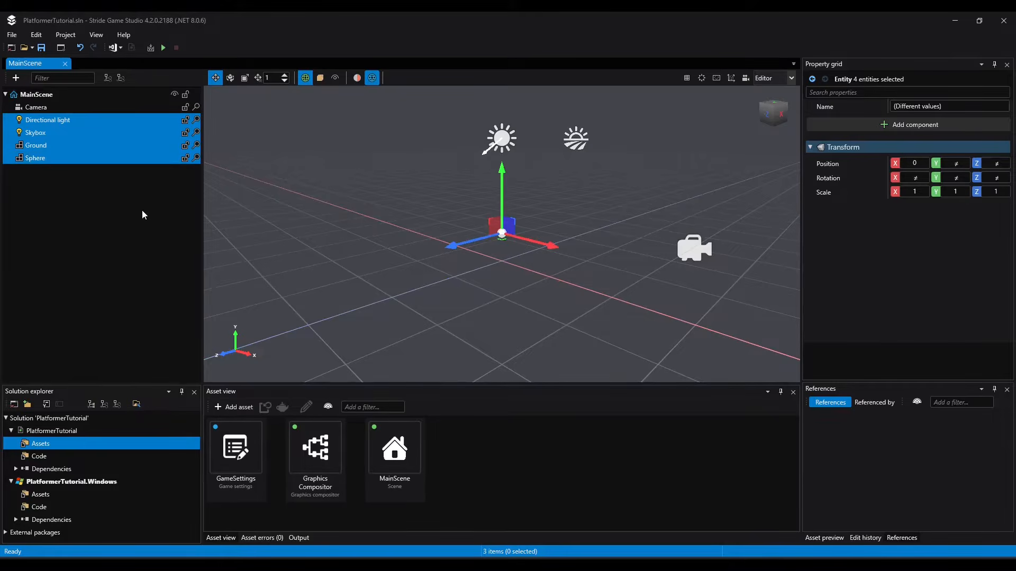
pyautogui.press('Delete')
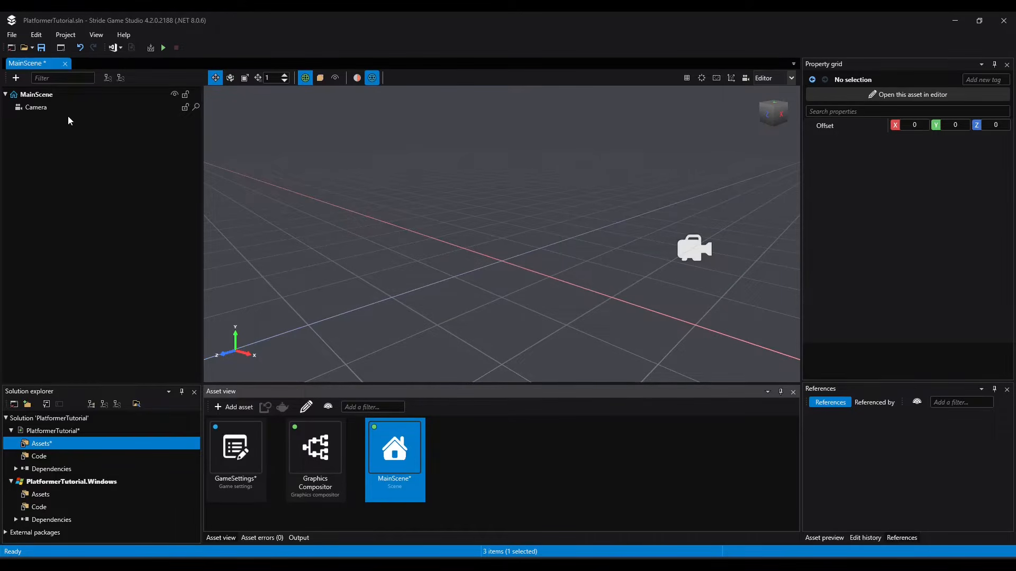
# Rename the MainScene asset to Level01, and save the project before closing Game Studio.
pyautogui.click(44, 96)
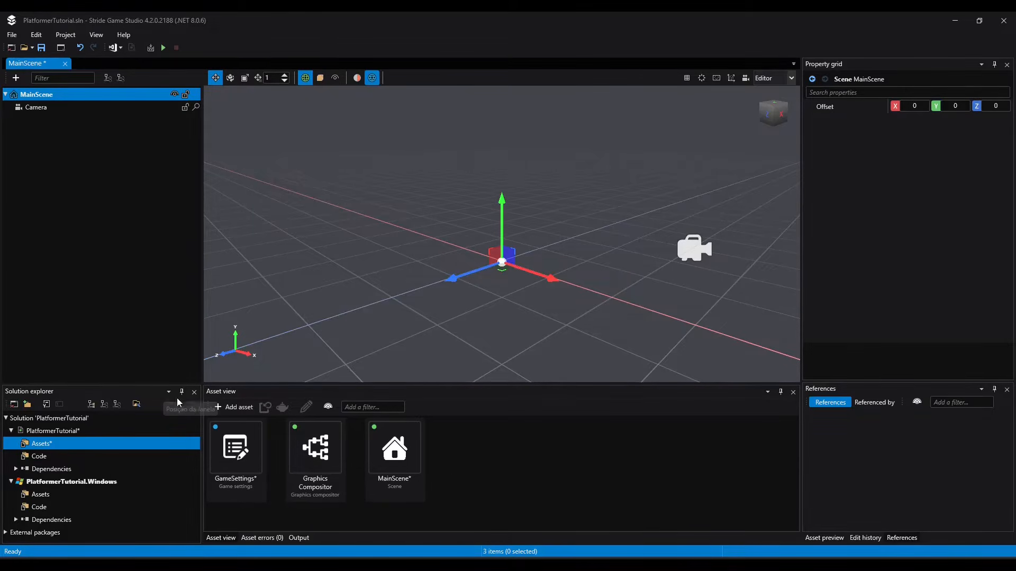
pyautogui.click(388, 456)
pyautogui.rightClick(388, 456)
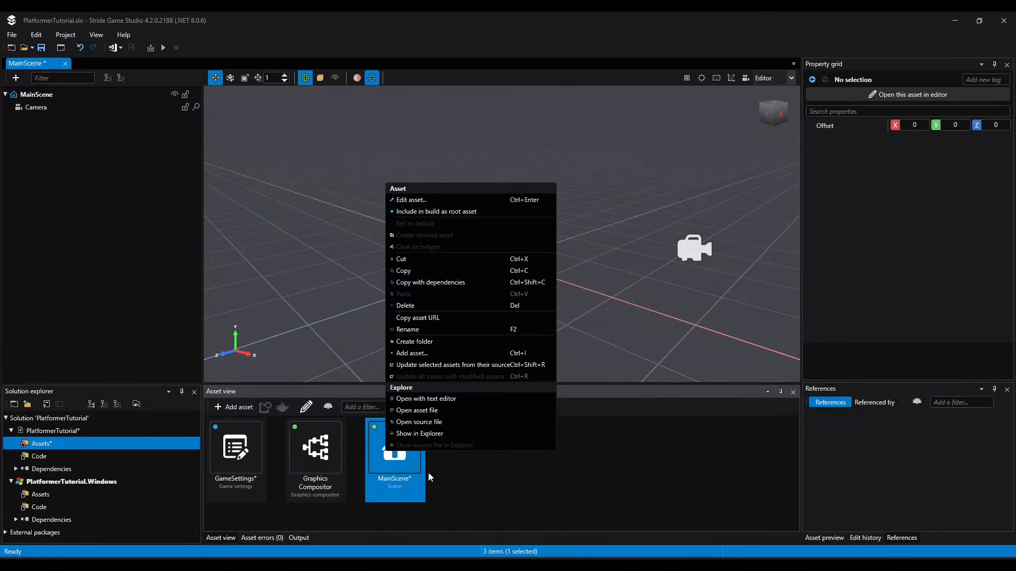
pyautogui.click(407, 330)
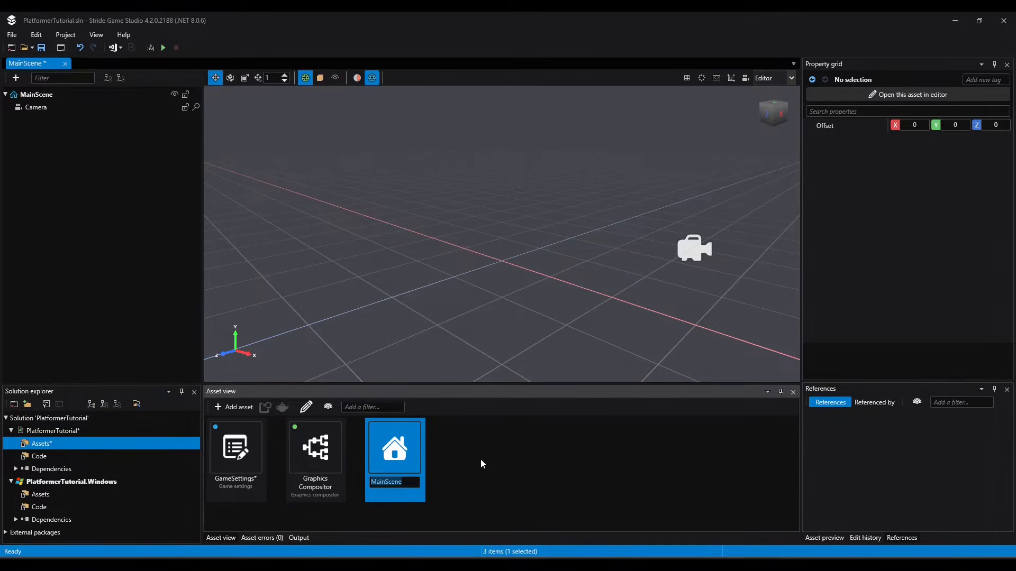
pyautogui.write('Level')
pyautogui.click(42, 47)
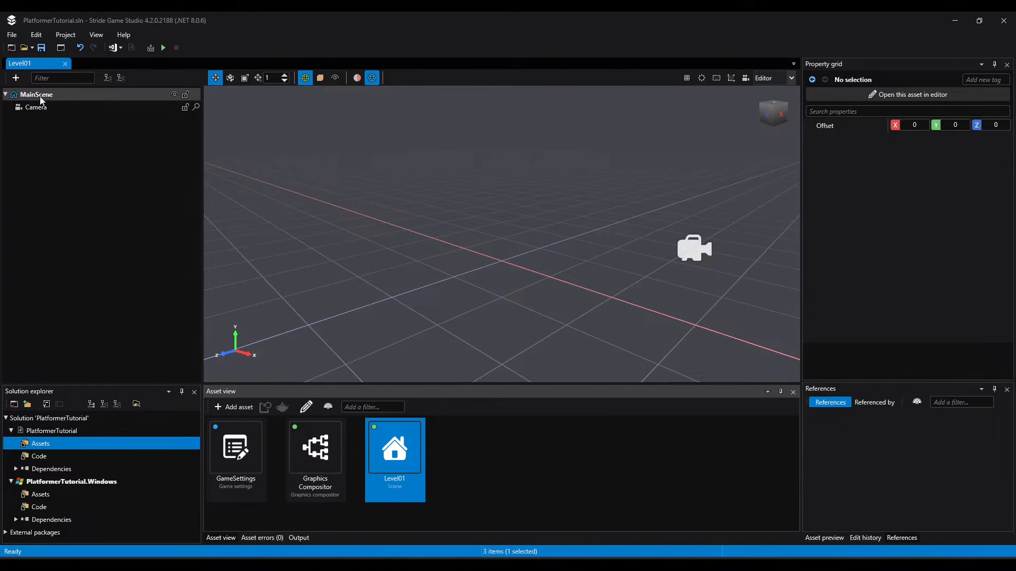
pyautogui.click(1004, 20)
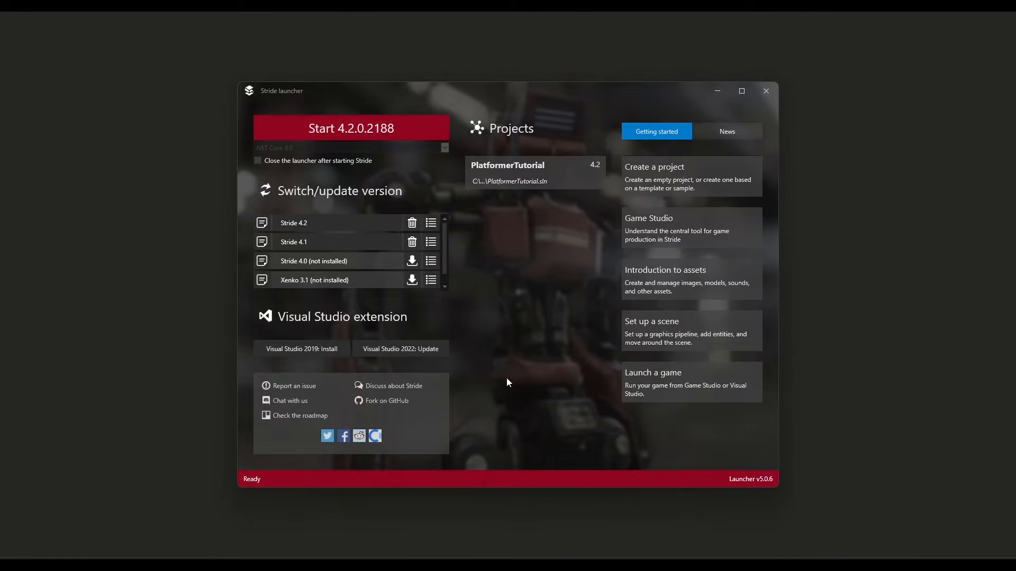
# Reopen the PlatformerTutorial project and create a folder named Level01 in the main project's Assets.
pyautogui.click(526, 178)
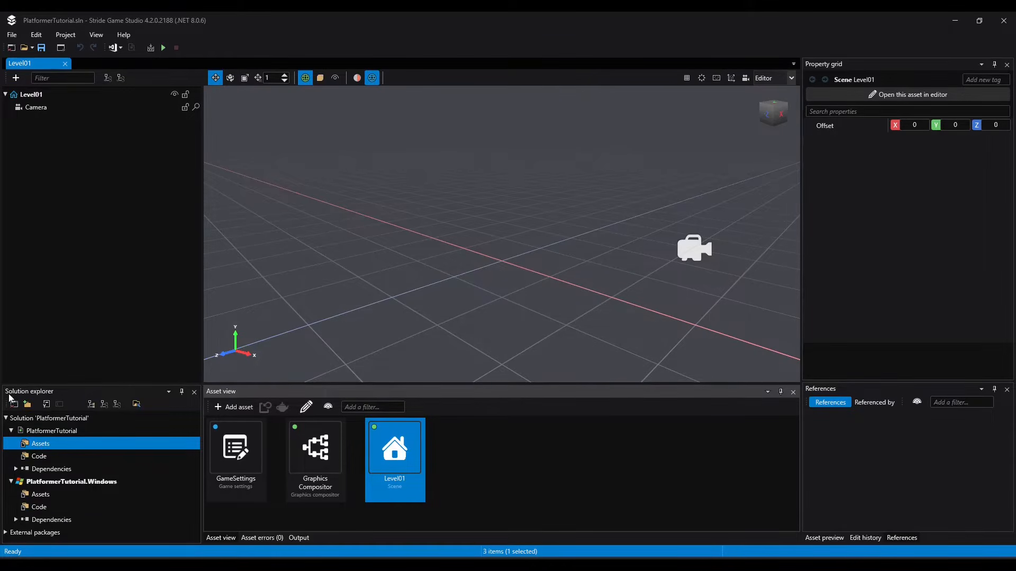
pyautogui.click(36, 447)
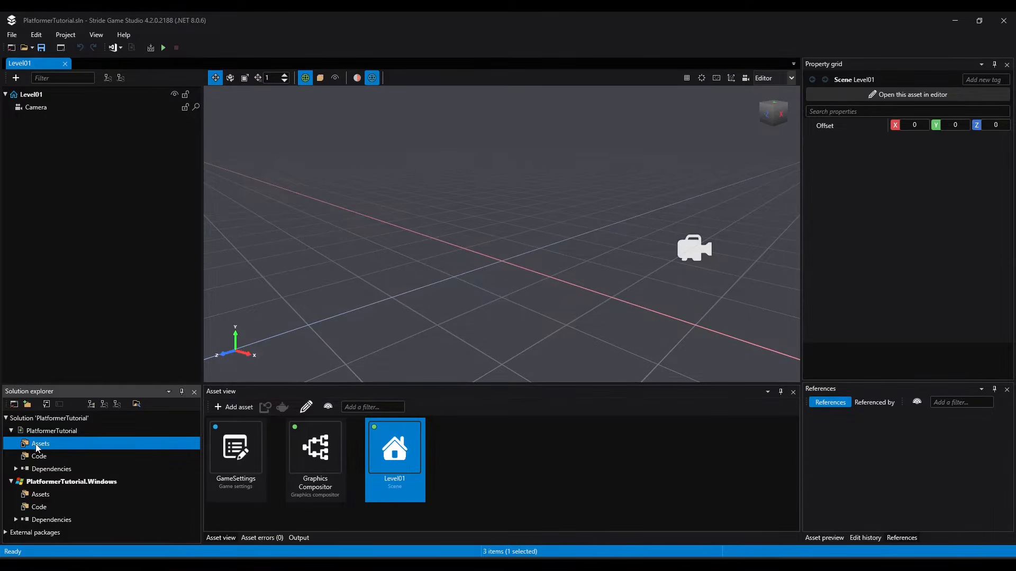
pyautogui.rightClick(36, 447)
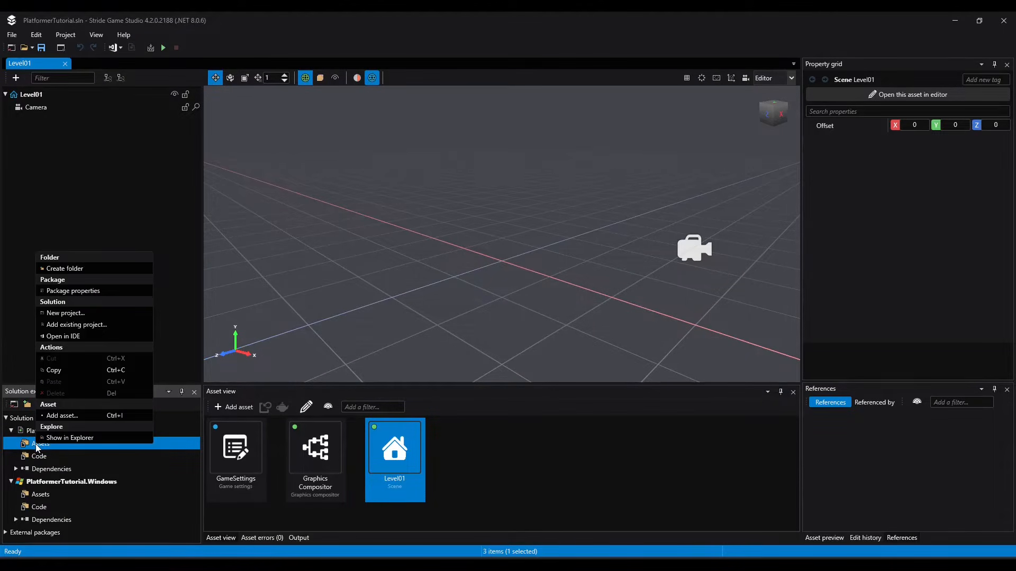
pyautogui.click(73, 269)
pyautogui.write('Level01')
pyautogui.press('Return')
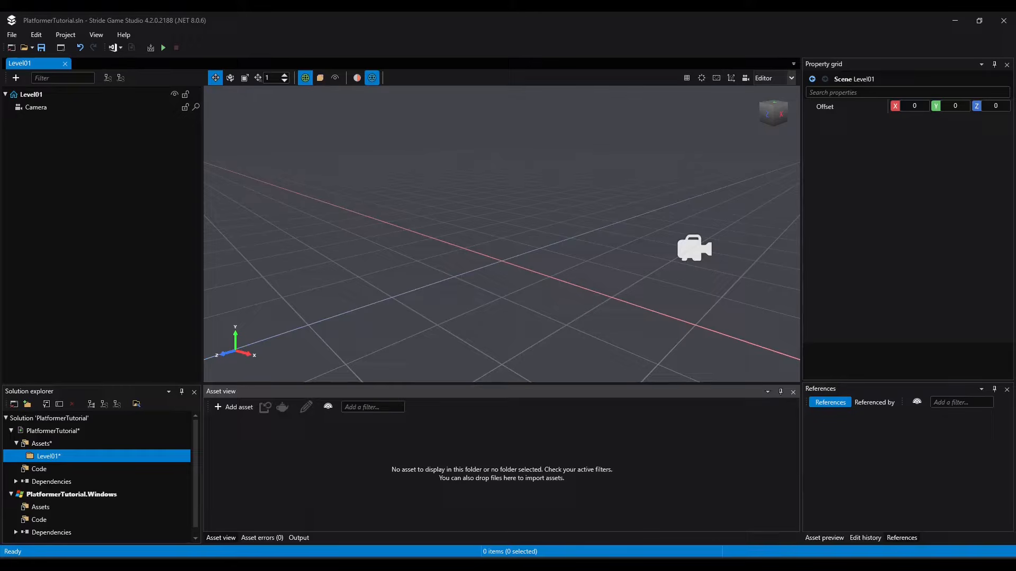
# Import SpriteSheet.png into the Level01 folder as 2D sprites, copying the source file to the default resource location.
pyautogui.moveTo(247, 484); pyautogui.dragTo(263, 479)
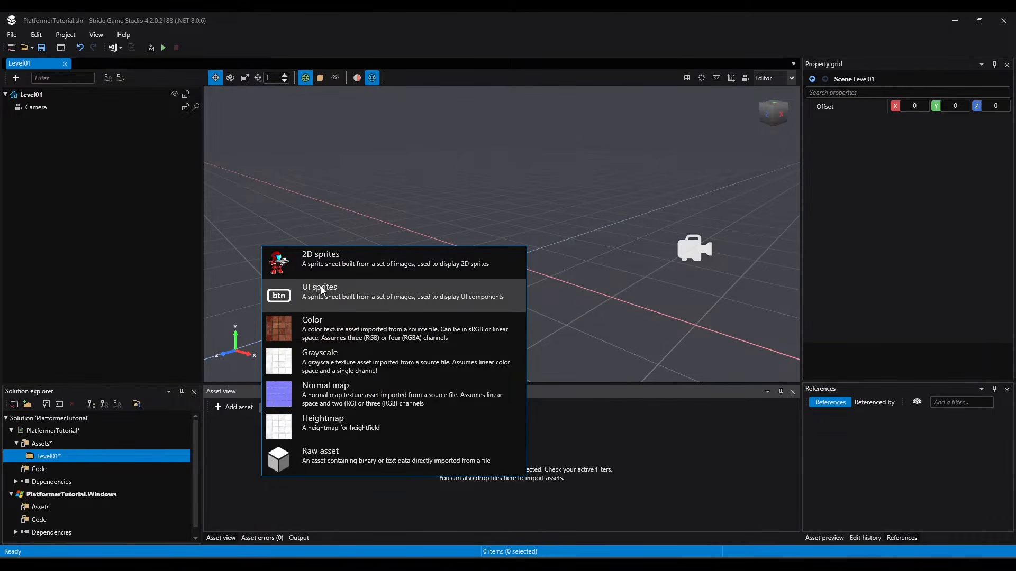
pyautogui.click(304, 266)
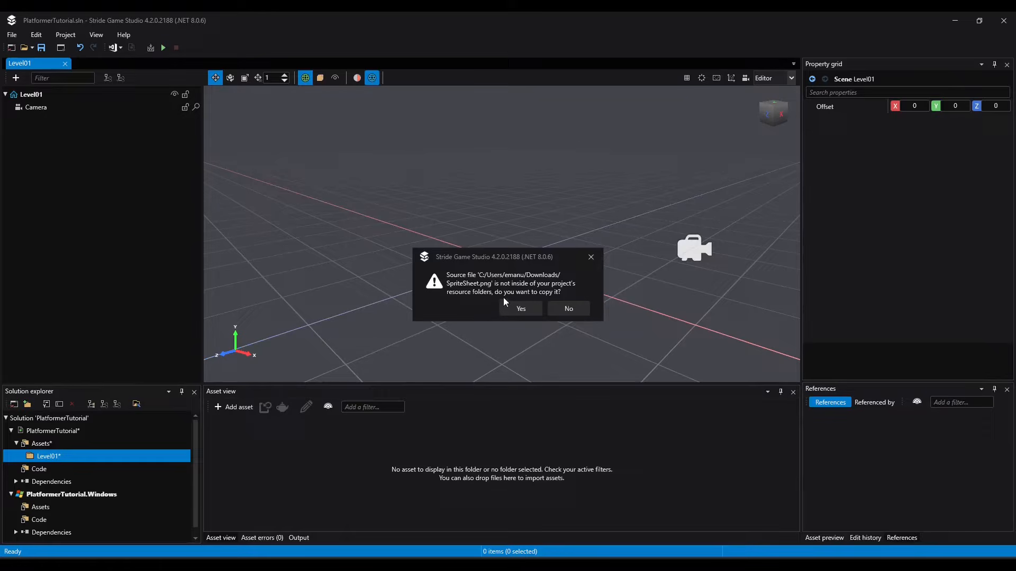
pyautogui.click(523, 309)
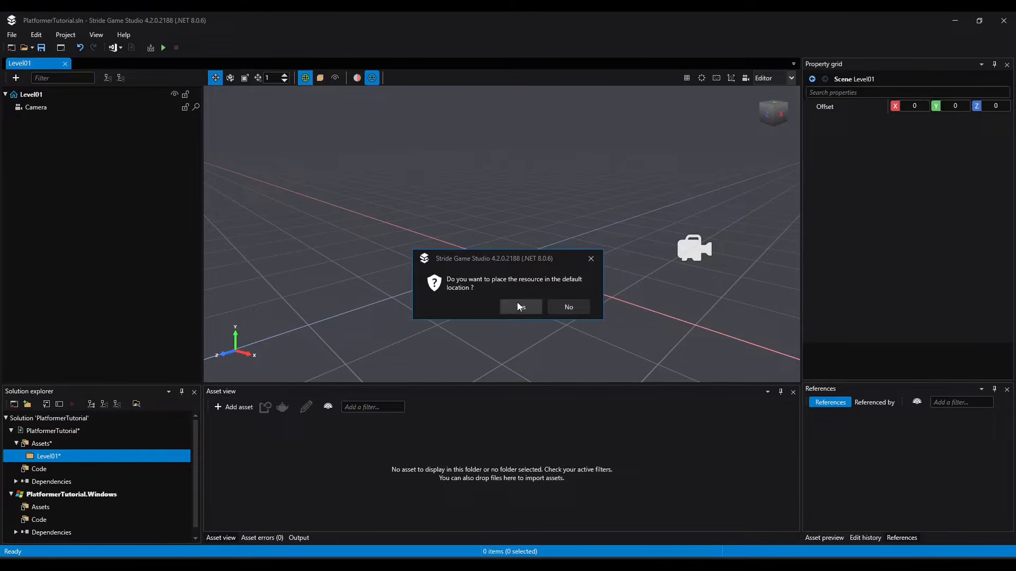
pyautogui.click(517, 310)
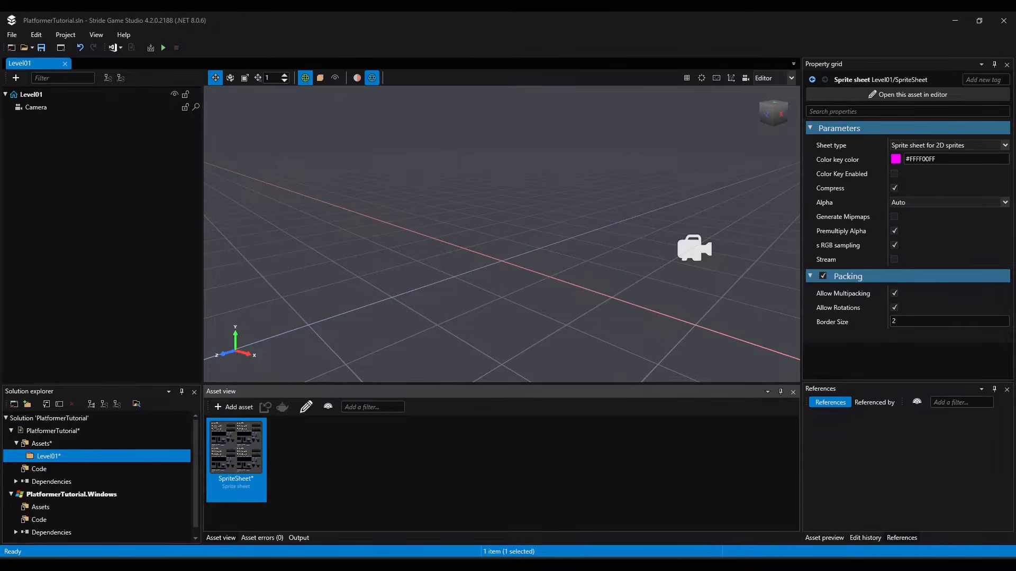
# Import the Background image into the Level01 folder as a Color texture, copying its source to the default resource location.
pyautogui.moveTo(0, 434); pyautogui.dragTo(294, 461)
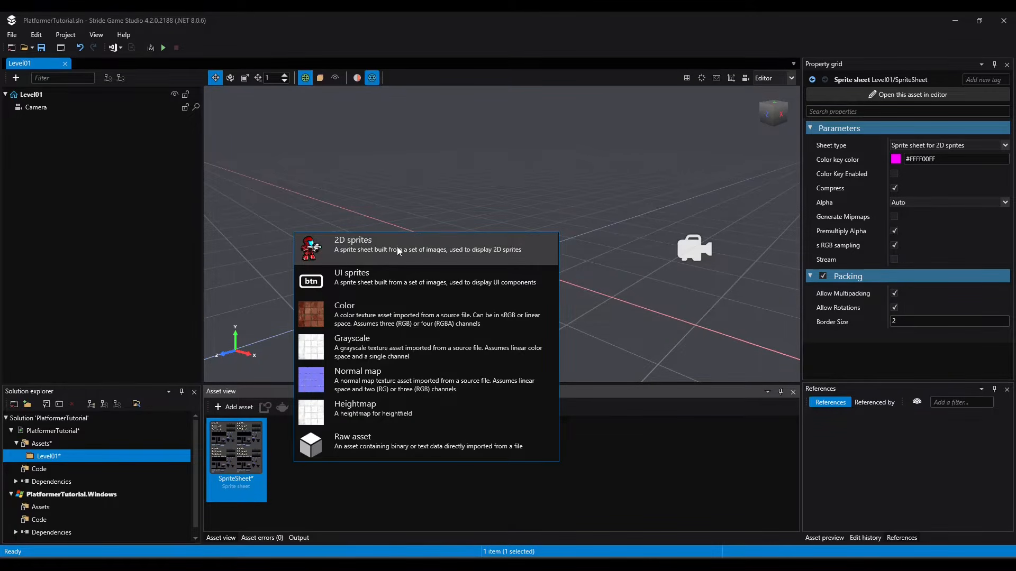
pyautogui.click(354, 310)
pyautogui.click(518, 315)
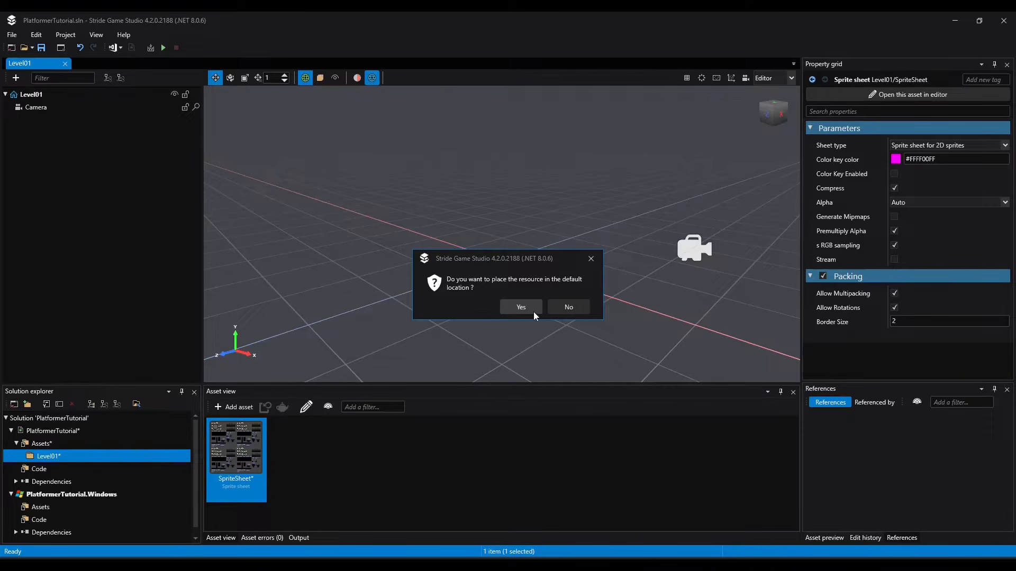
pyautogui.click(521, 307)
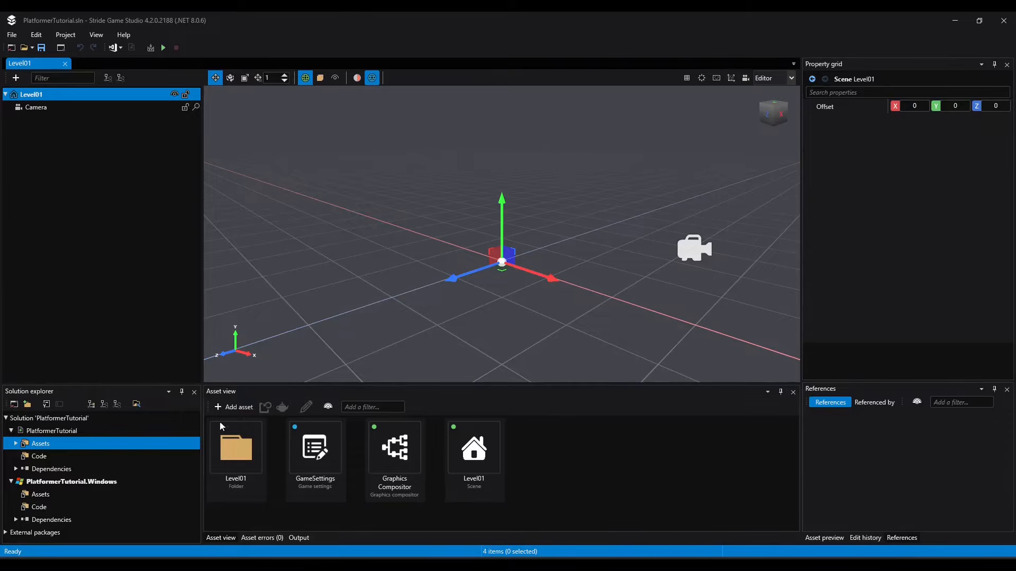
# Open the SpriteSheet asset from the Level01 folder and view its single sprite's full image.
pyautogui.doubleClick(232, 462)
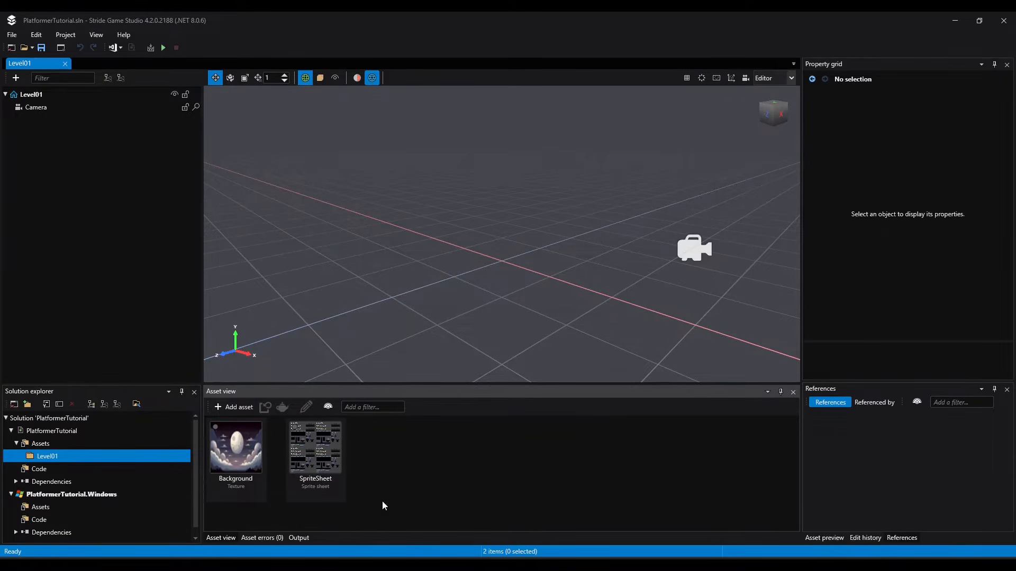
pyautogui.doubleClick(301, 441)
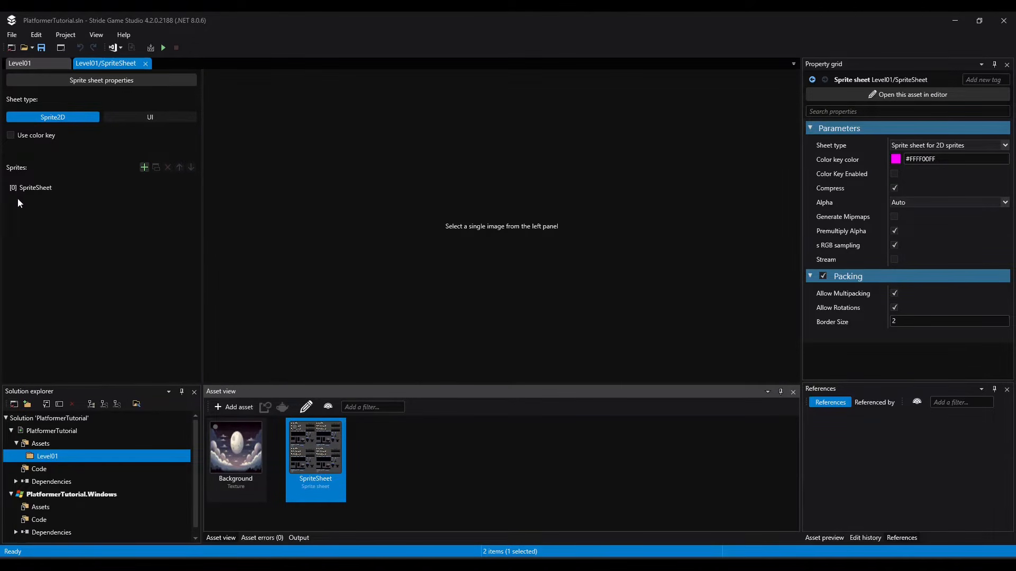
pyautogui.click(52, 191)
pyautogui.scroll(-2, 381, 226)
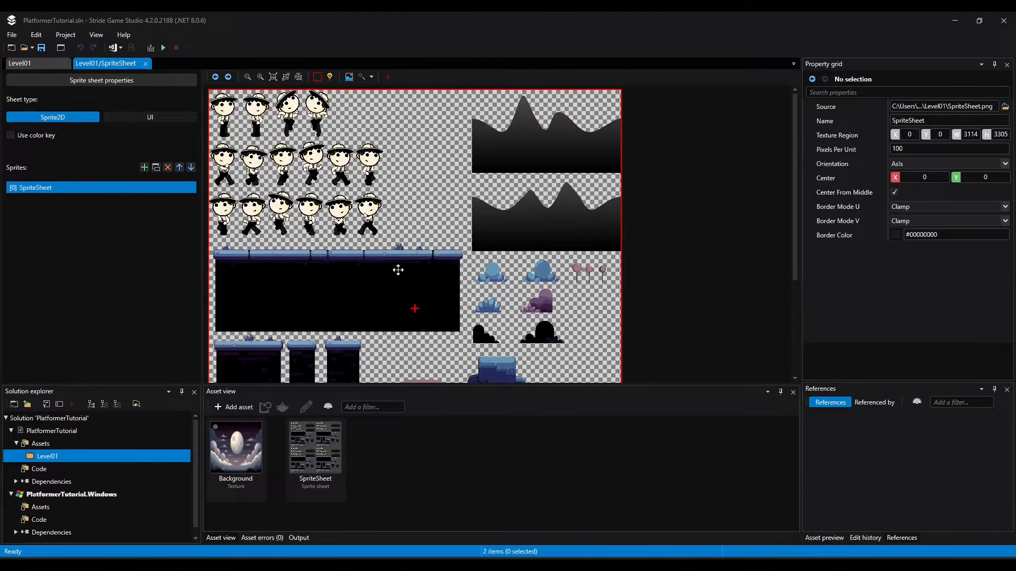
pyautogui.moveTo(794, 193); pyautogui.dragTo(794, 182)
pyautogui.scroll(-1, 505, 294)
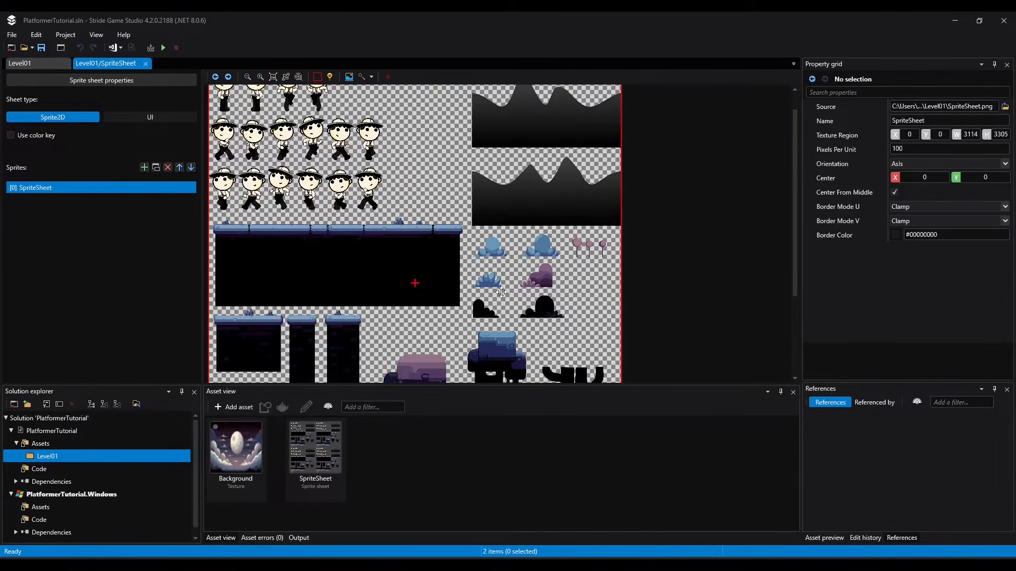
pyautogui.scroll(1, 487, 291)
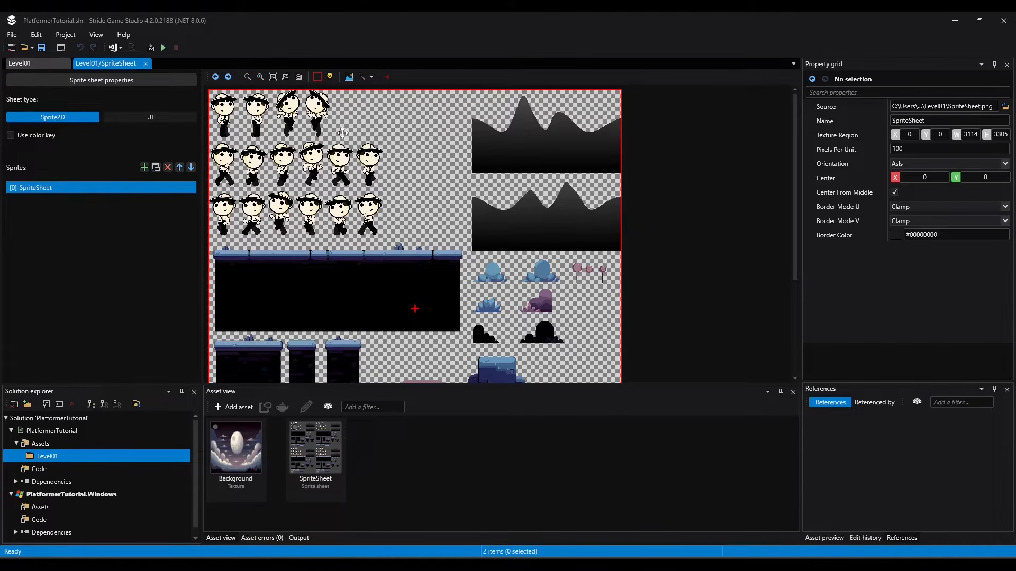
# Use the Magic wand to fit the sprite's texture region to the second row's first character frame, and rename it WalkRight.
pyautogui.click(361, 80)
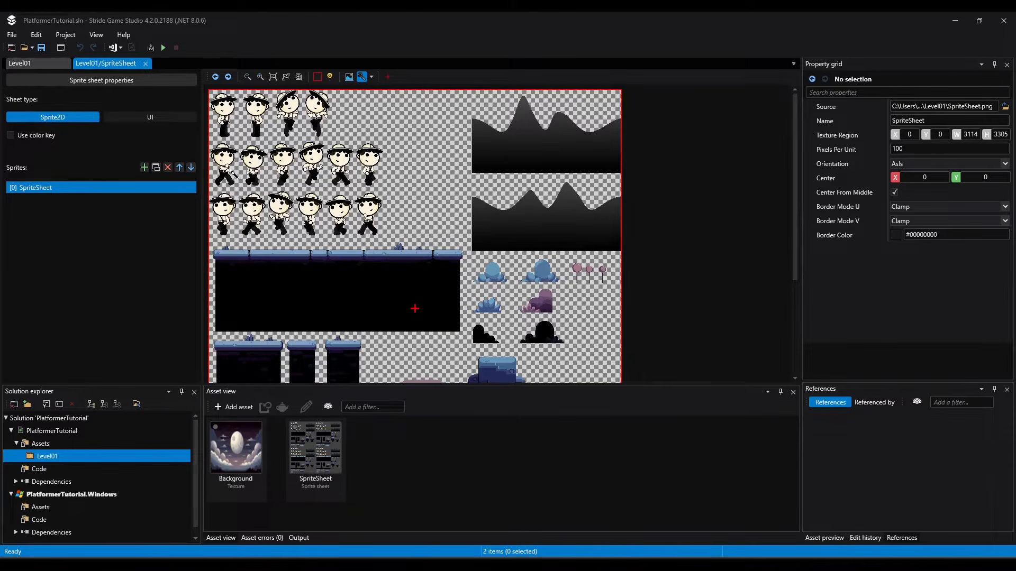
pyautogui.click(225, 166)
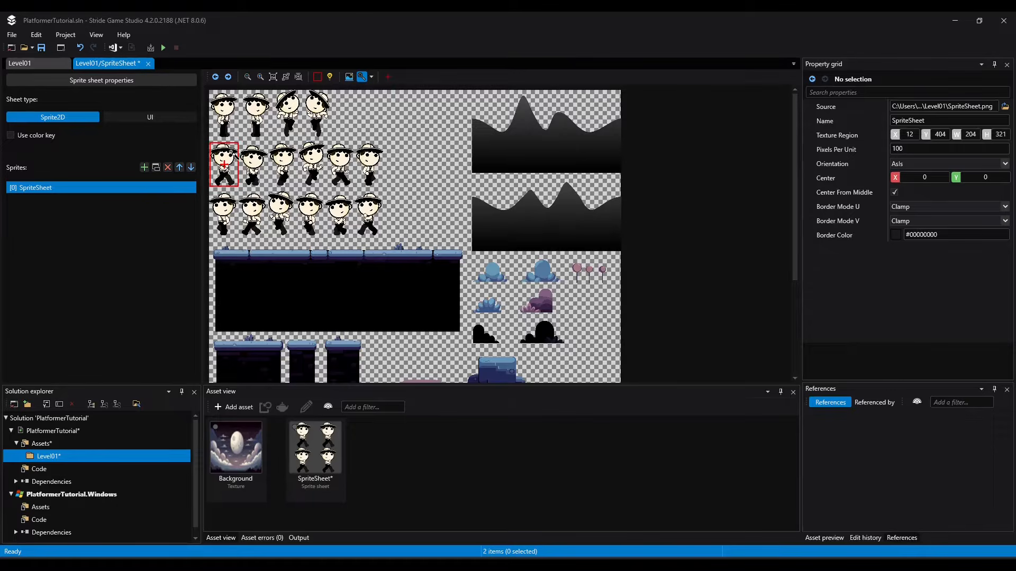
pyautogui.doubleClick(35, 189)
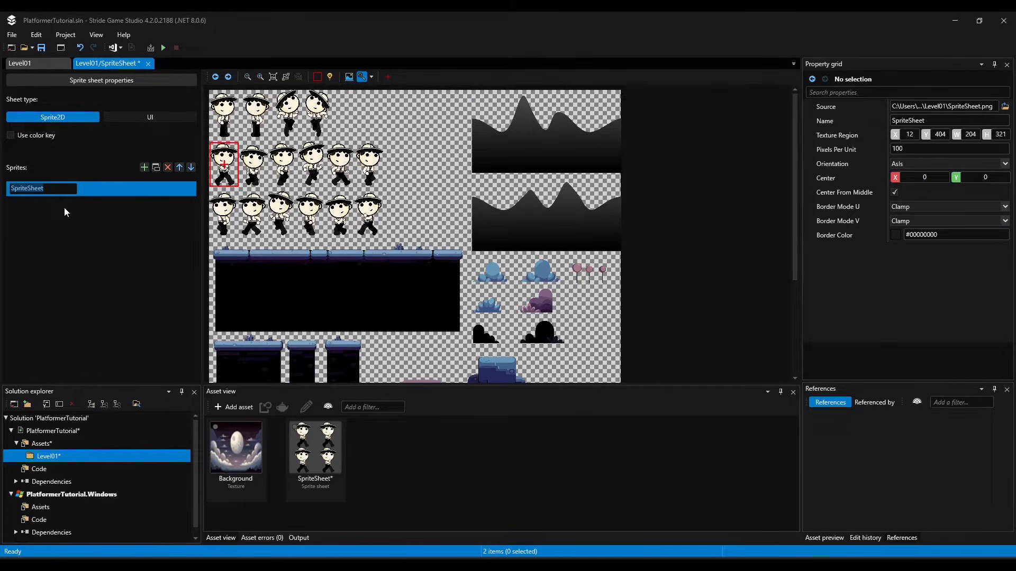
pyautogui.write('WalkRight')
pyautogui.press('Return')
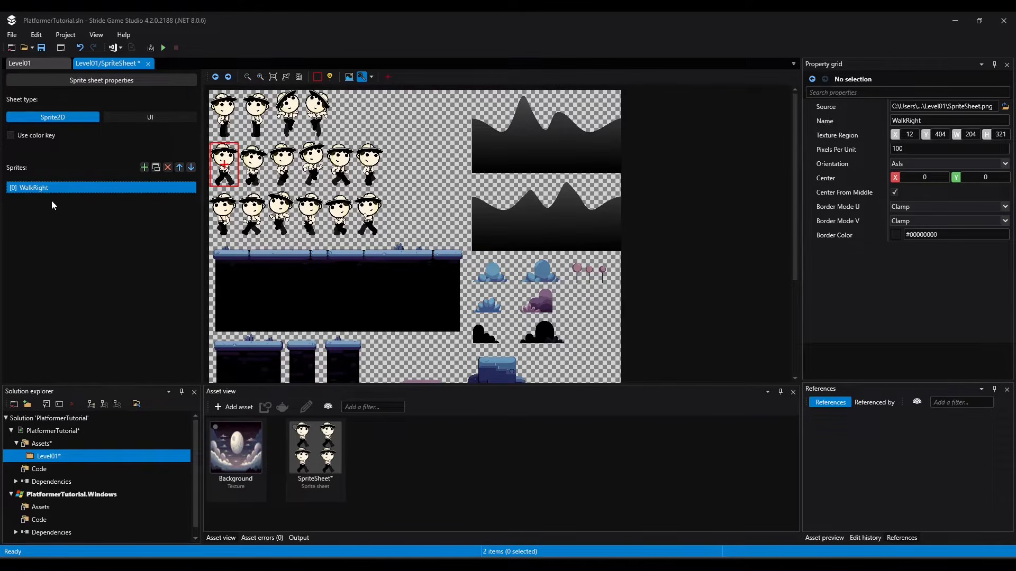
# Duplicate the WalkRight sprite, fit the copy to the second frame of the second row, and compare both sprites.
pyautogui.click(156, 168)
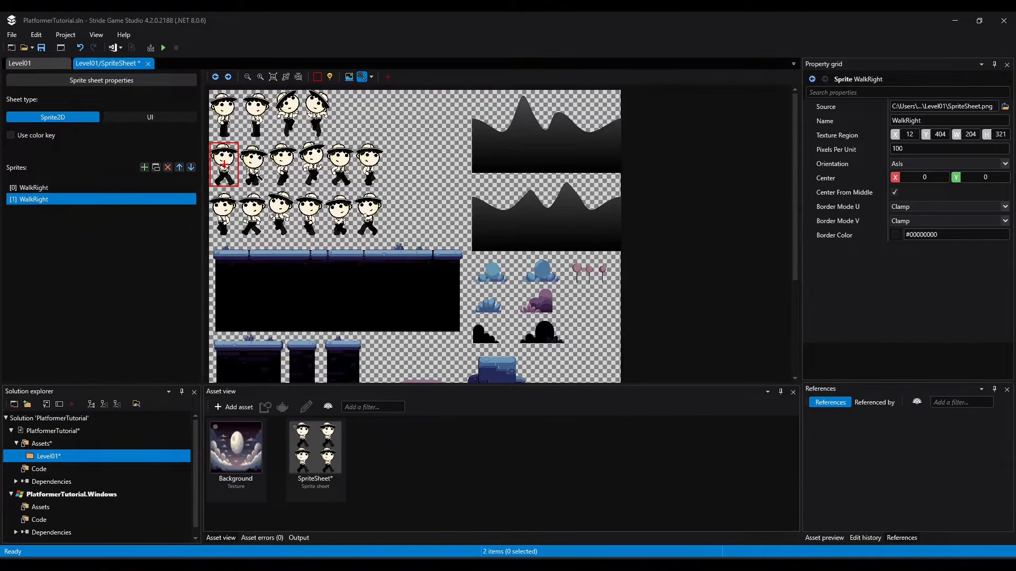
pyautogui.click(256, 159)
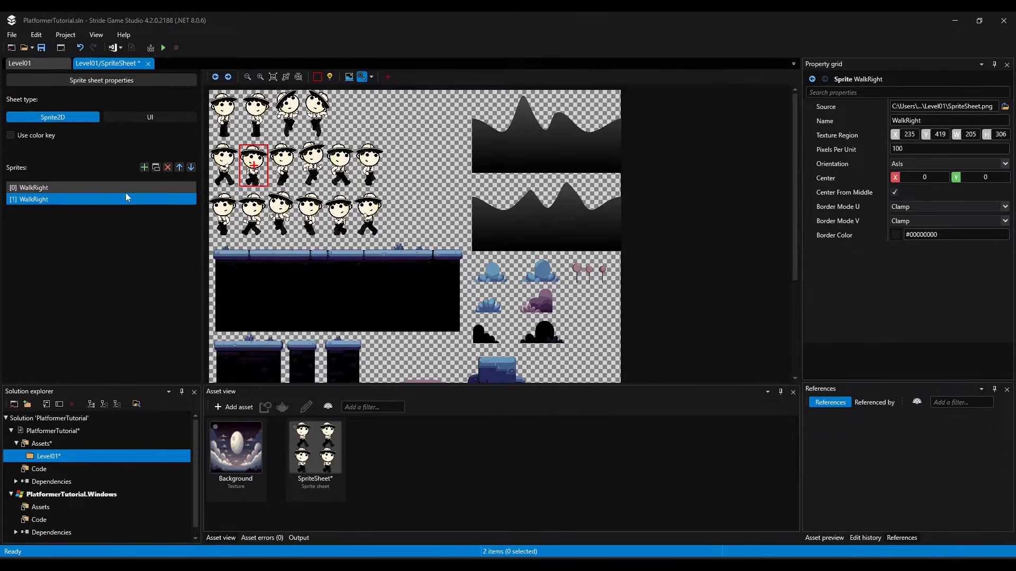
pyautogui.click(35, 187)
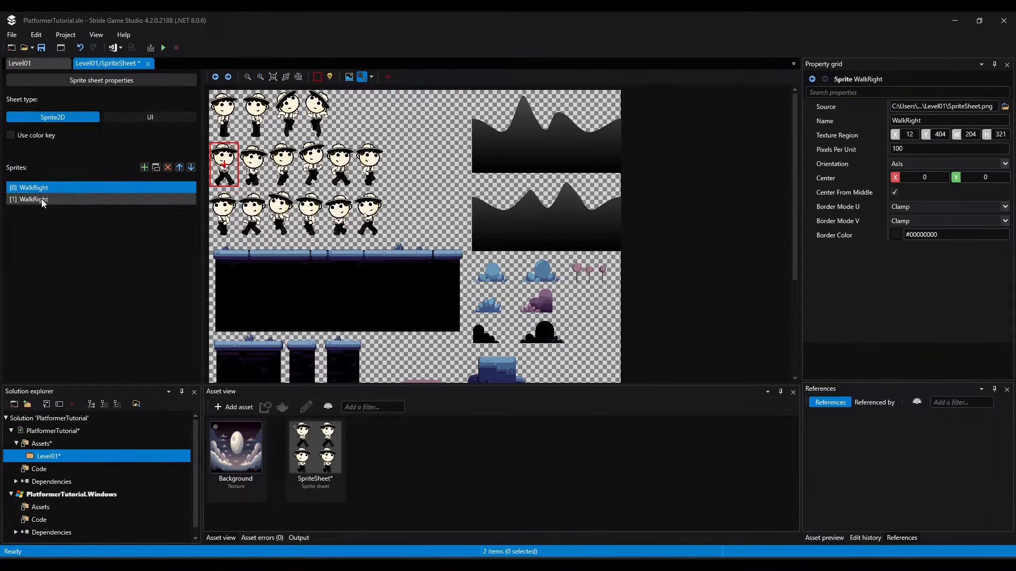
pyautogui.click(43, 201)
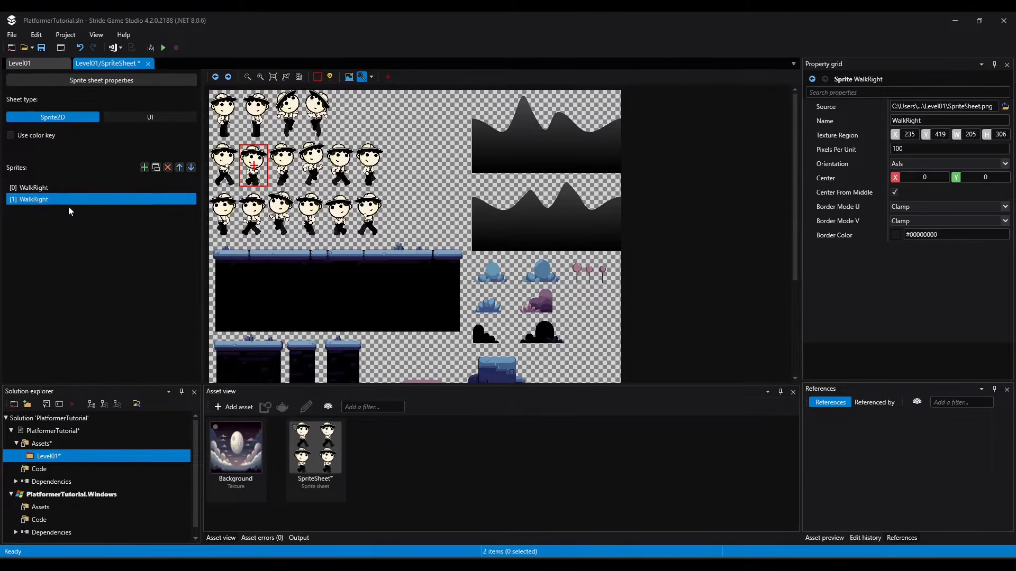
# Add four more WalkRight duplicates, fitting each in turn to the third through sixth frames of the second character row.
pyautogui.click(155, 169)
pyautogui.click(284, 162)
pyautogui.click(156, 169)
pyautogui.click(313, 160)
pyautogui.click(155, 168)
pyautogui.click(338, 163)
pyautogui.click(156, 168)
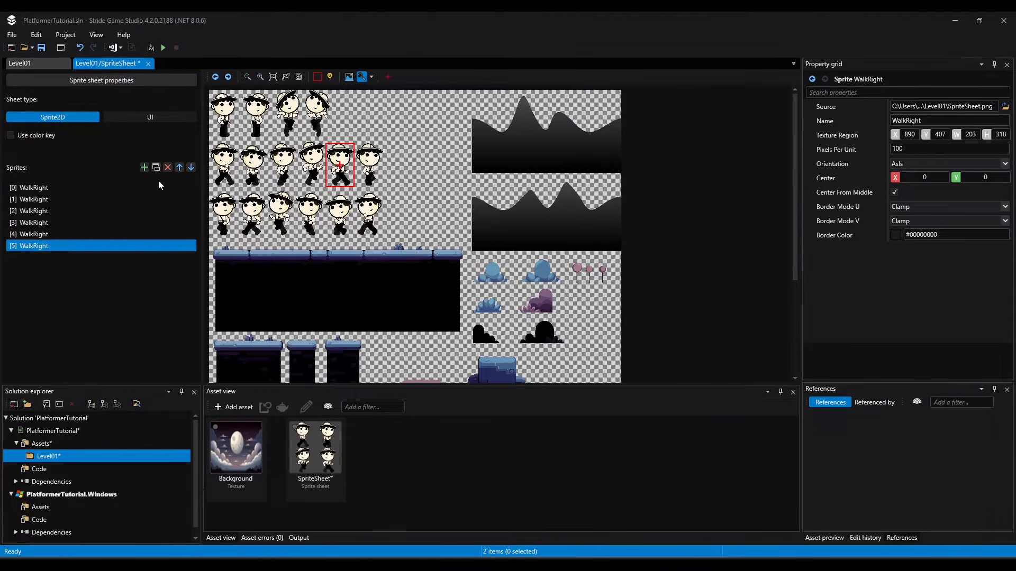
pyautogui.click(367, 163)
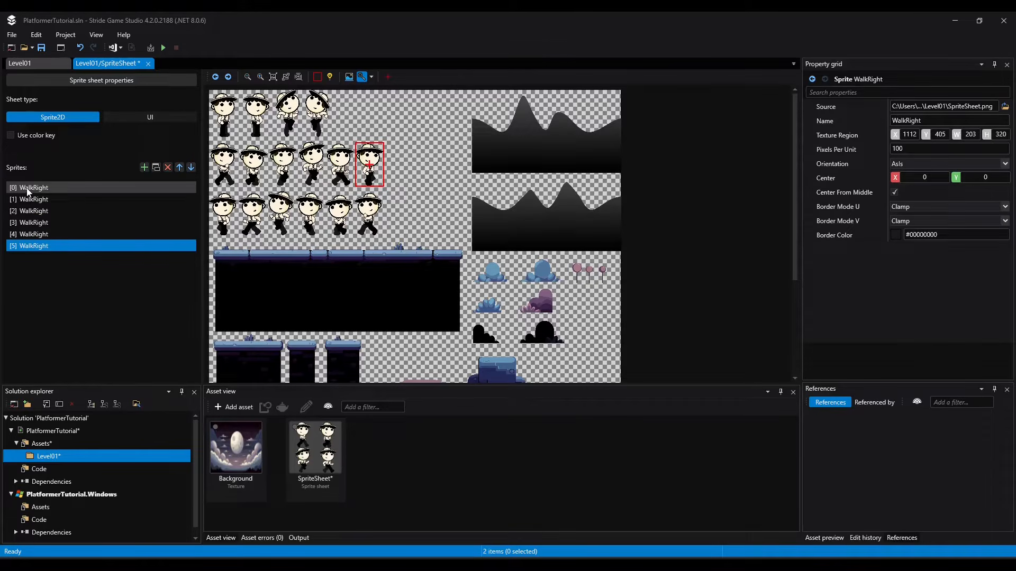
# Step through all six WalkRight sprites to check the texture region of each frame.
pyautogui.click(28, 188)
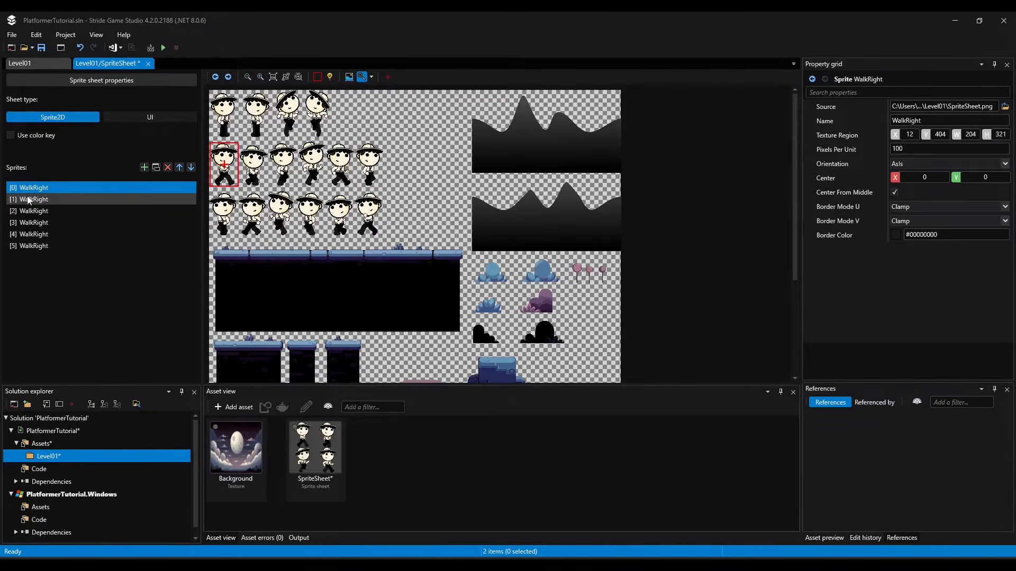
pyautogui.click(30, 199)
pyautogui.click(29, 211)
pyautogui.click(29, 222)
pyautogui.click(29, 234)
pyautogui.click(29, 246)
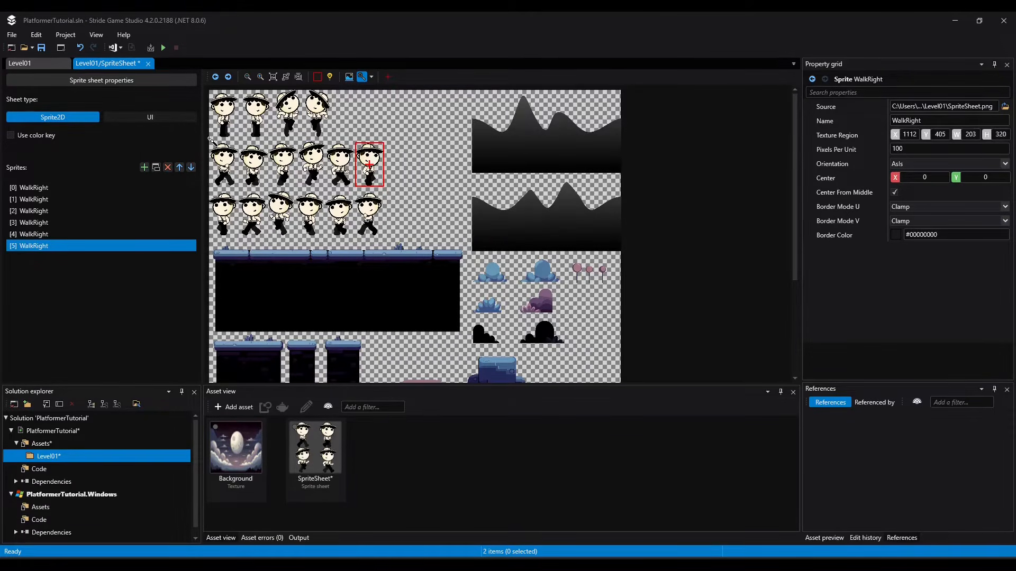
# Duplicate the last WalkRight sprite, rename the copy WalkLeft, and fit it to the rightmost frame of the third character row.
pyautogui.click(156, 167)
pyautogui.click(38, 260)
pyautogui.click(52, 260)
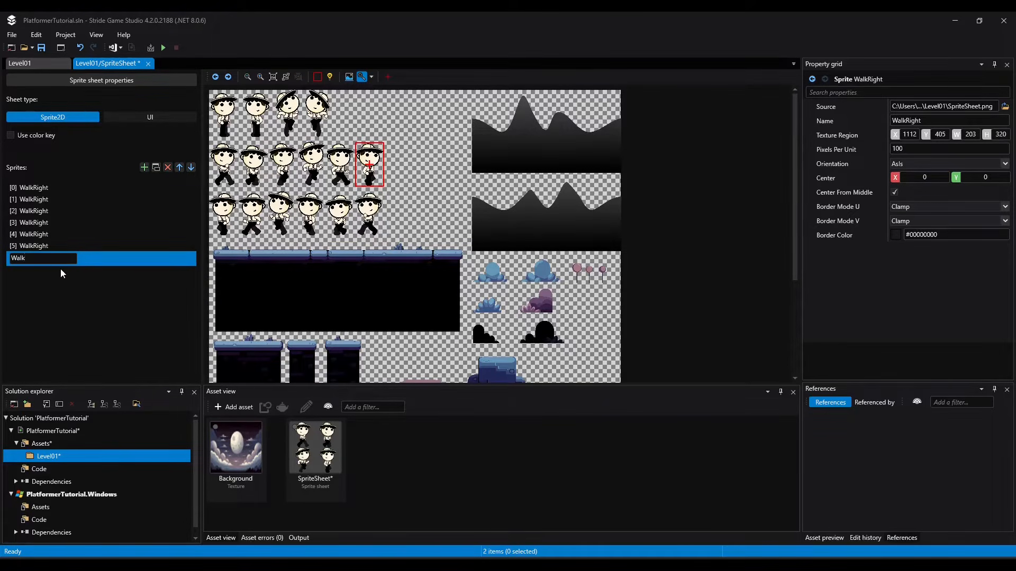
pyautogui.write('Left')
pyautogui.press('Return')
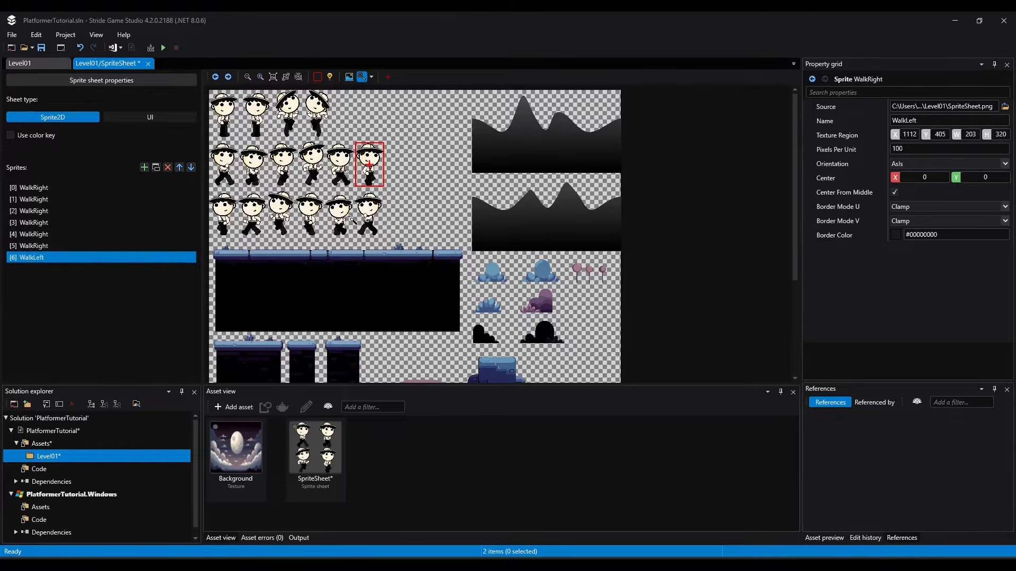
pyautogui.click(371, 217)
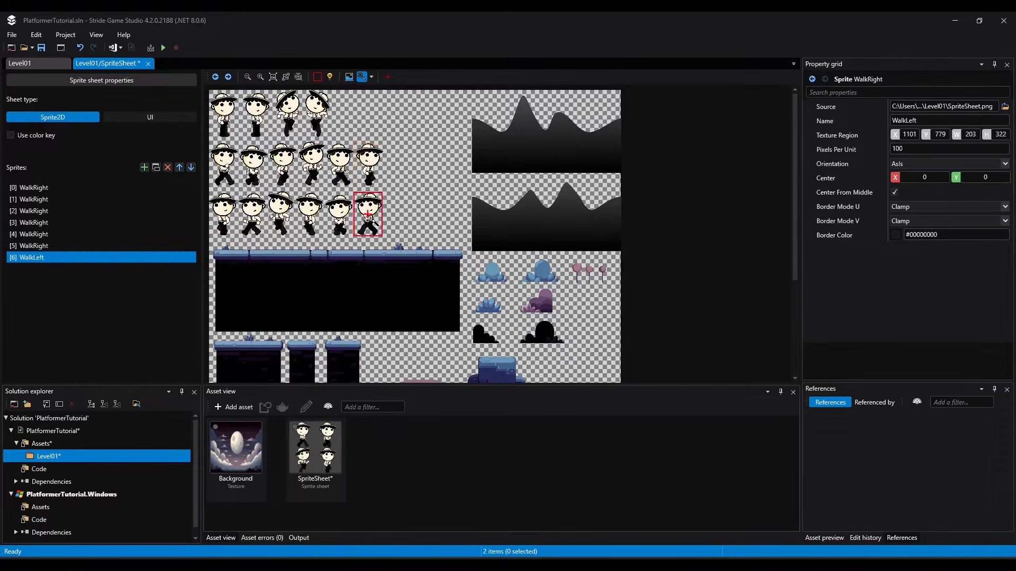
# Add five more WalkLeft duplicates, fitting them to the remaining third-row character frames in order from right to left.
pyautogui.click(156, 168)
pyautogui.click(338, 216)
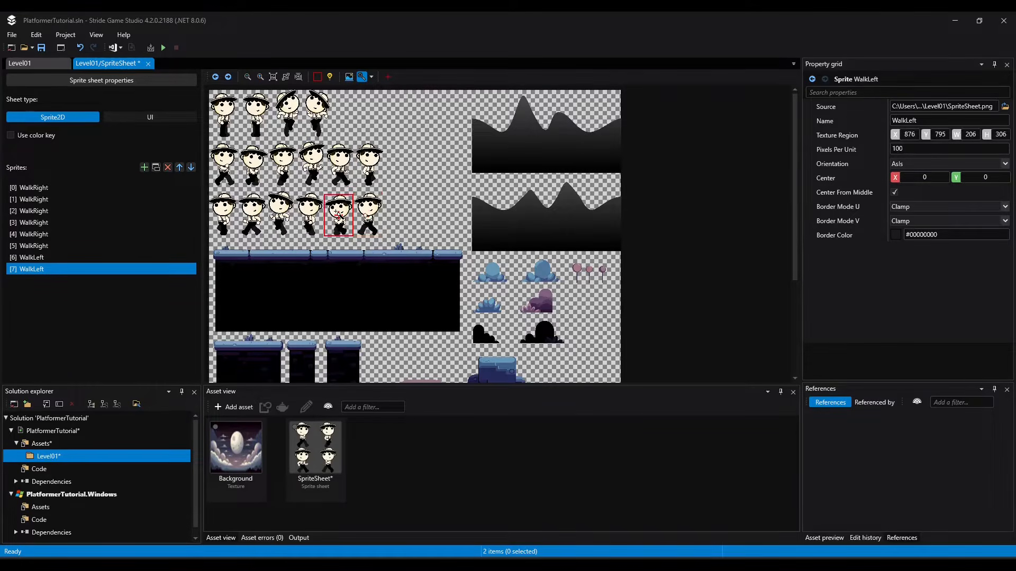
pyautogui.click(156, 168)
pyautogui.click(309, 215)
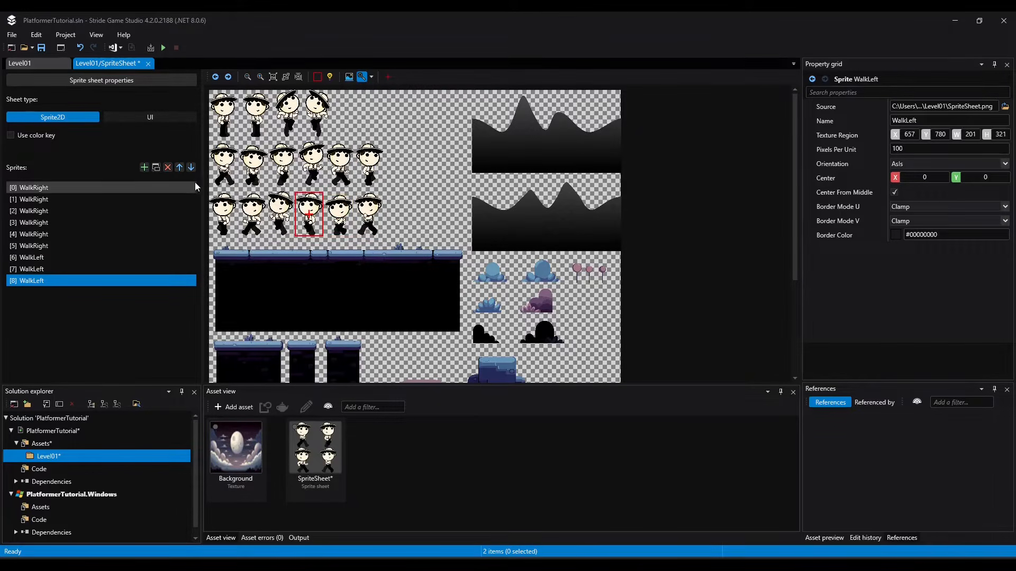
pyautogui.click(156, 169)
pyautogui.click(281, 215)
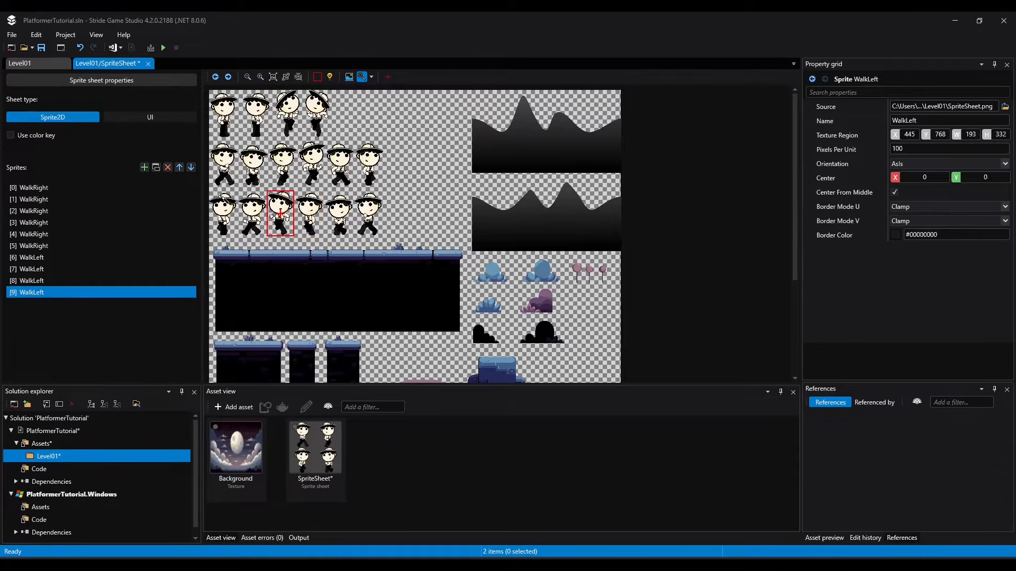
pyautogui.click(157, 169)
pyautogui.click(250, 207)
pyautogui.click(157, 169)
pyautogui.click(223, 214)
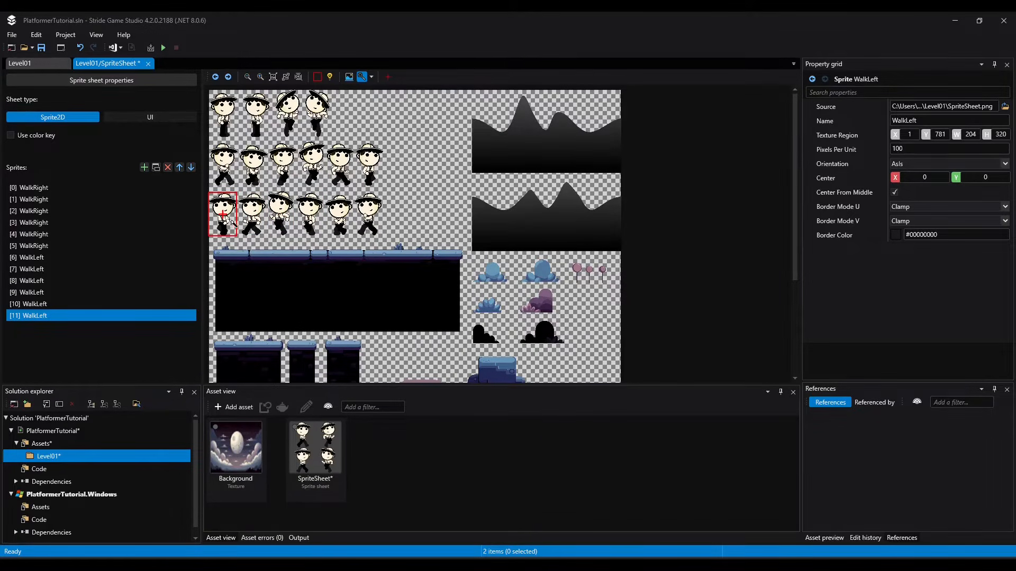
# Step through the WalkLeft and WalkRight sprites to check the texture region assigned to each frame.
pyautogui.click(34, 304)
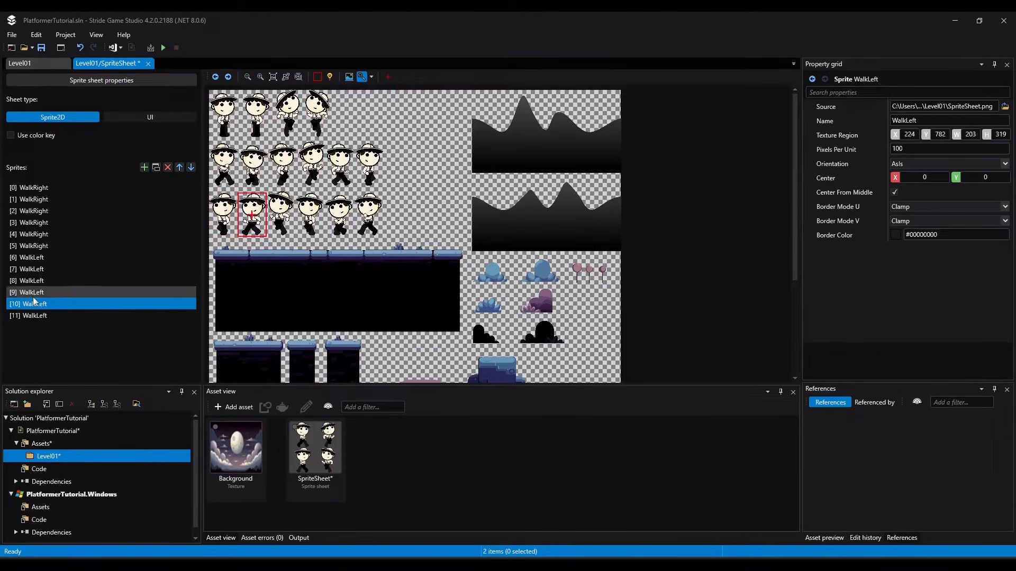
pyautogui.click(33, 281)
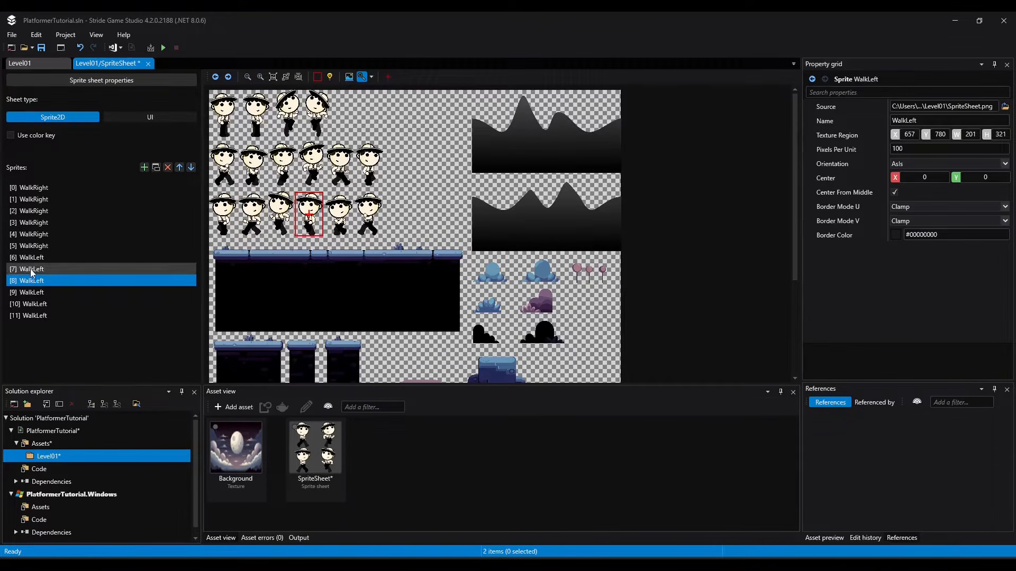
pyautogui.click(30, 268)
pyautogui.click(32, 257)
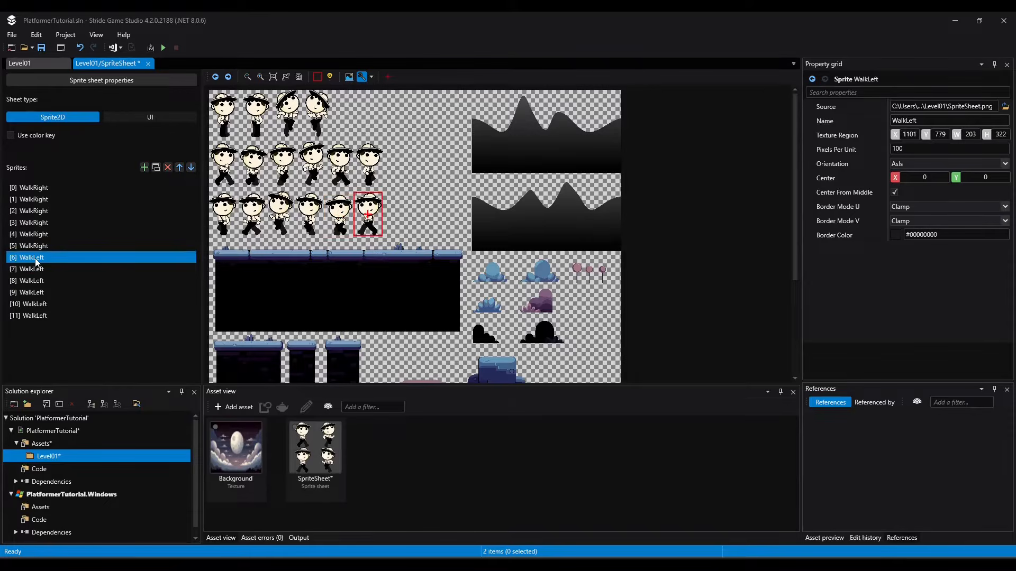
pyautogui.click(35, 191)
pyautogui.click(33, 200)
pyautogui.click(32, 212)
pyautogui.click(30, 223)
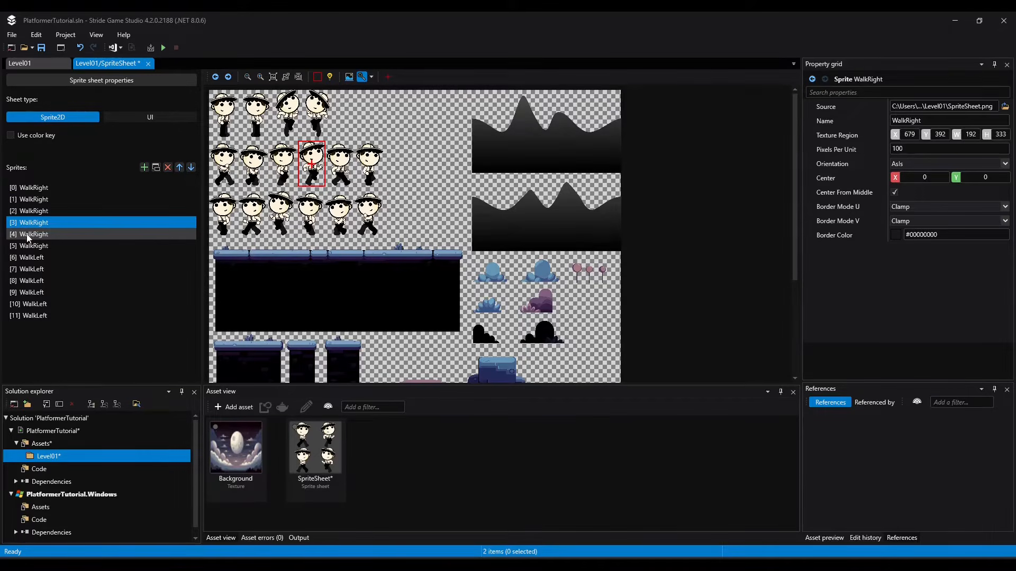
pyautogui.click(28, 236)
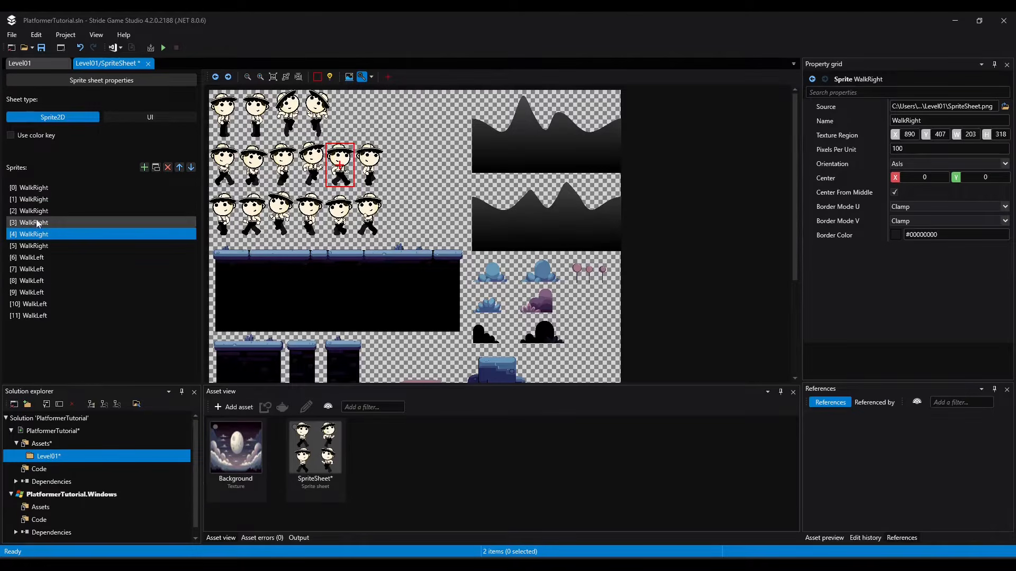
pyautogui.click(28, 246)
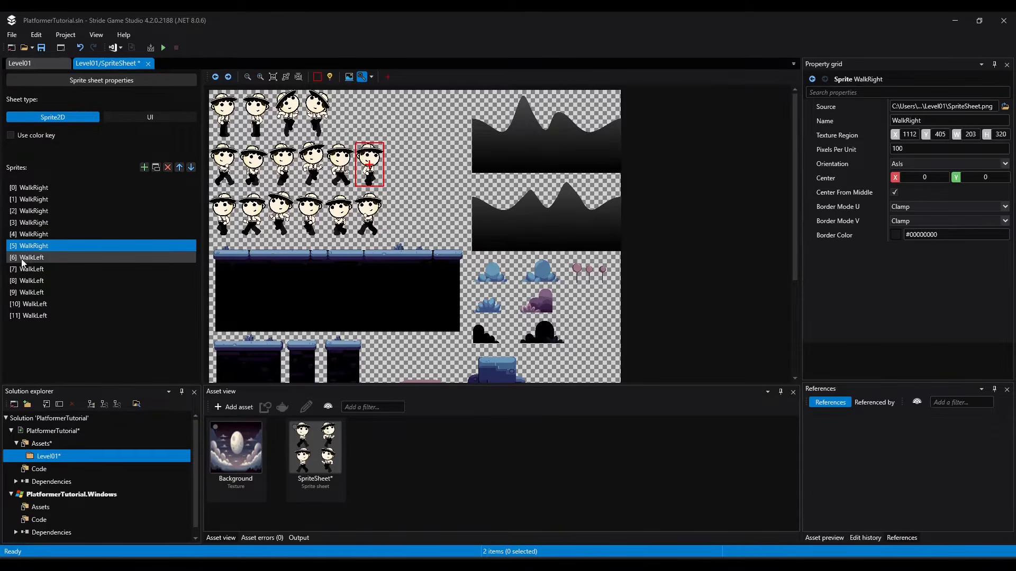
pyautogui.click(22, 259)
# Duplicate the last WalkLeft sprite, rename the copy JumpUpRight, and fit it to the third frame of the first character row.
pyautogui.click(36, 317)
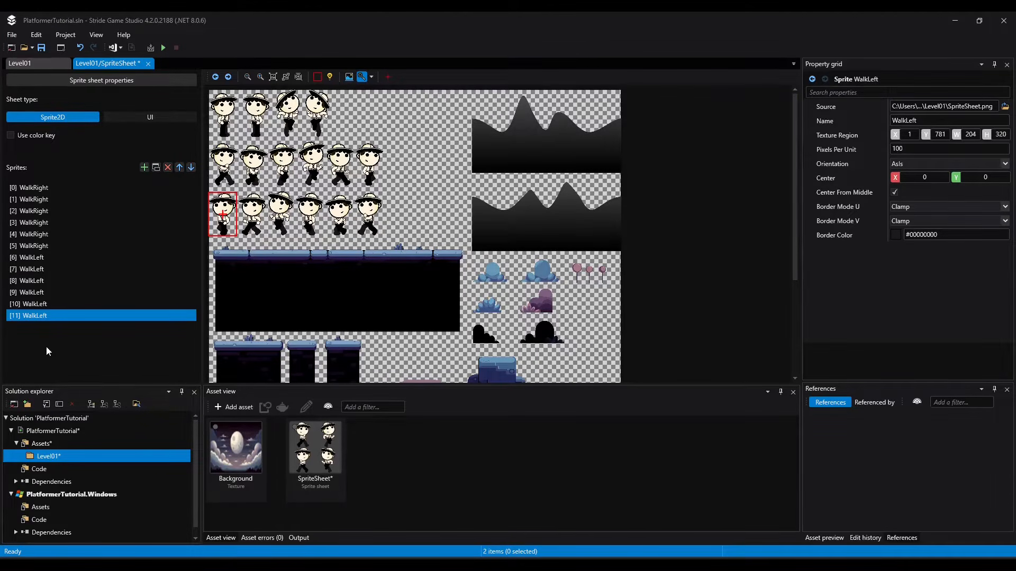
pyautogui.click(157, 168)
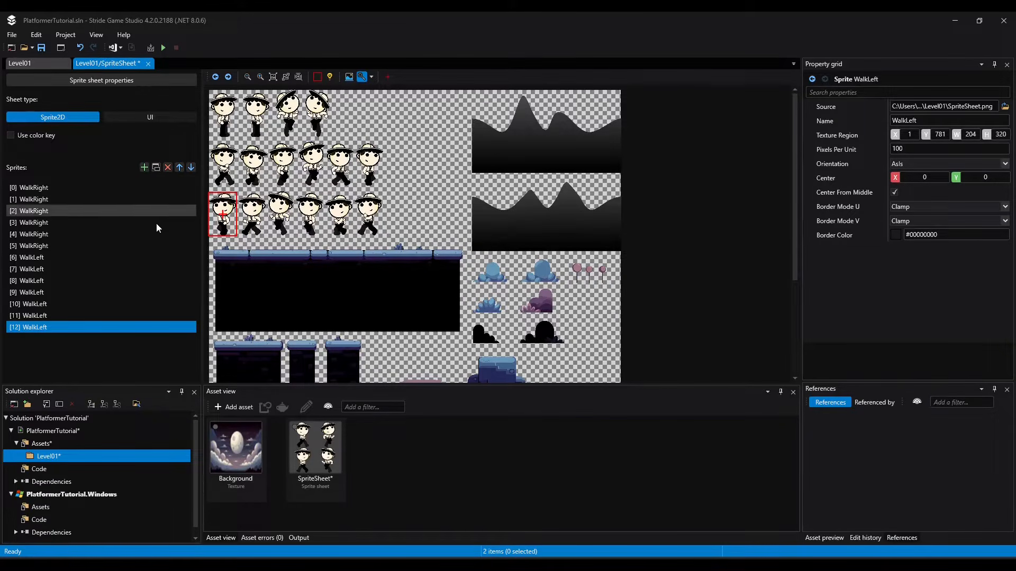
pyautogui.doubleClick(39, 328)
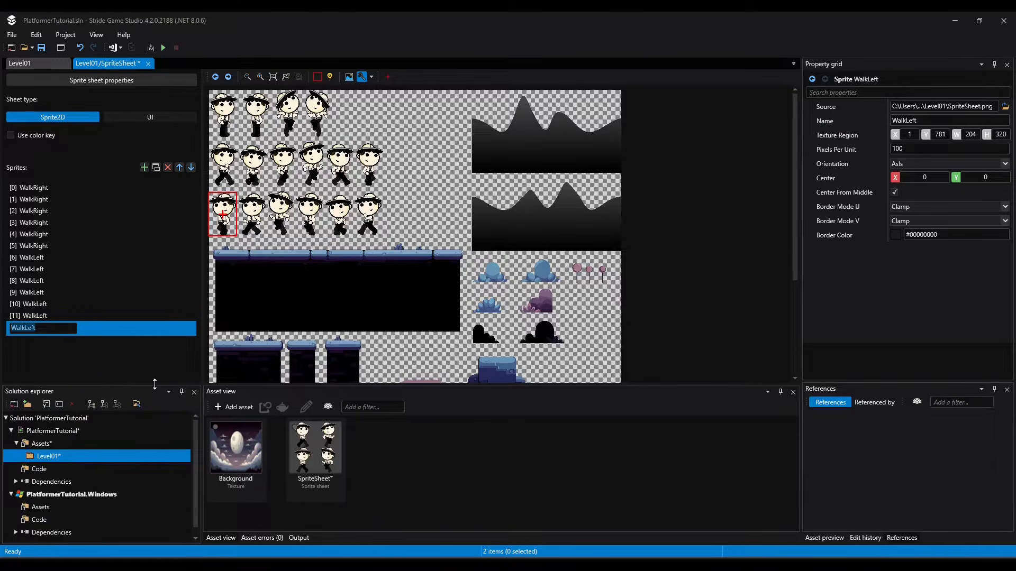
pyautogui.write('JumpUpRight')
pyautogui.press('Return')
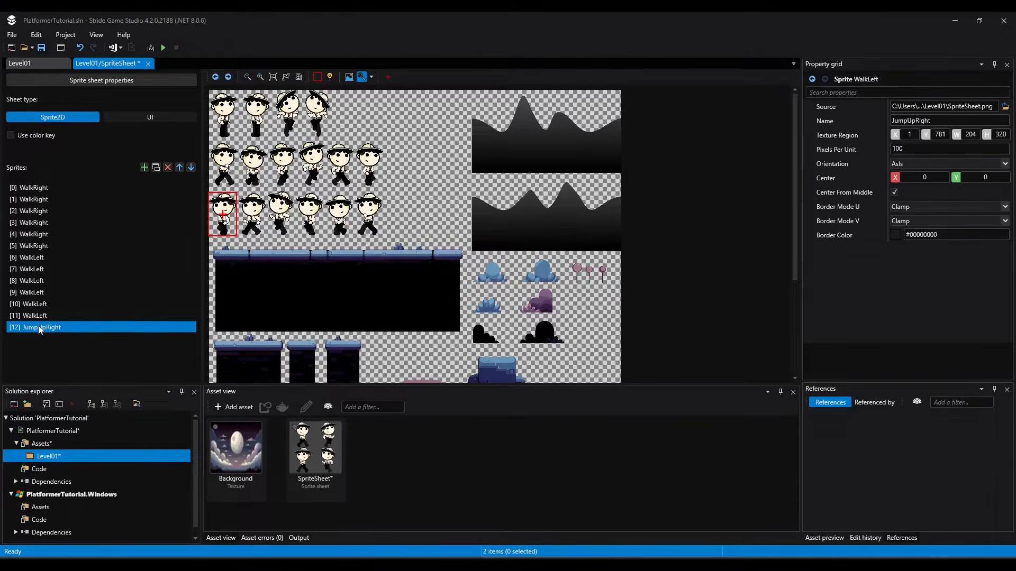
pyautogui.click(289, 114)
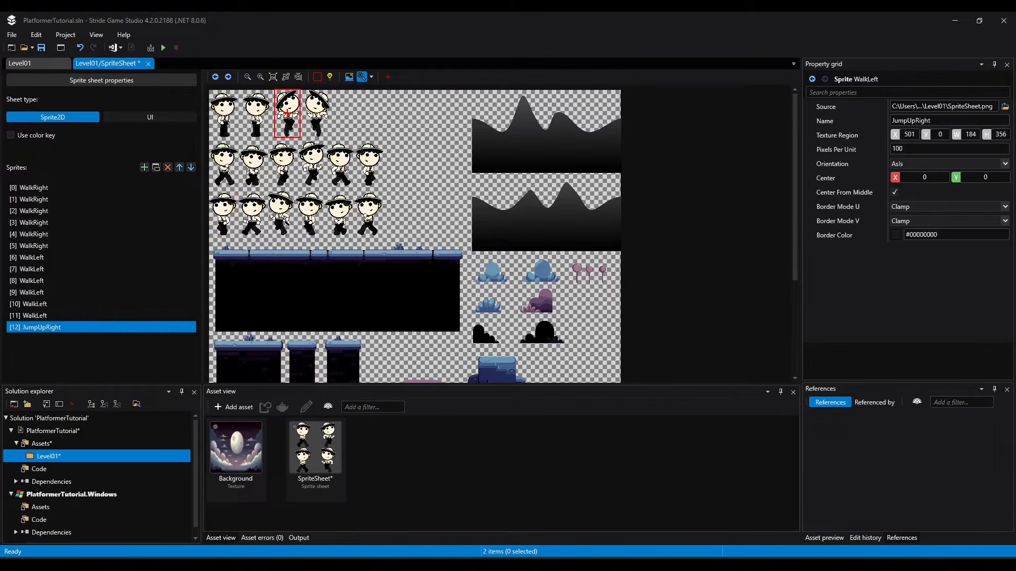
# Duplicate JumpUpRight, rename the copy JumpUpLeft, and fit it to the fourth frame of the first character row.
pyautogui.click(155, 167)
pyautogui.doubleClick(85, 345)
pyautogui.write('JumpUpRi')
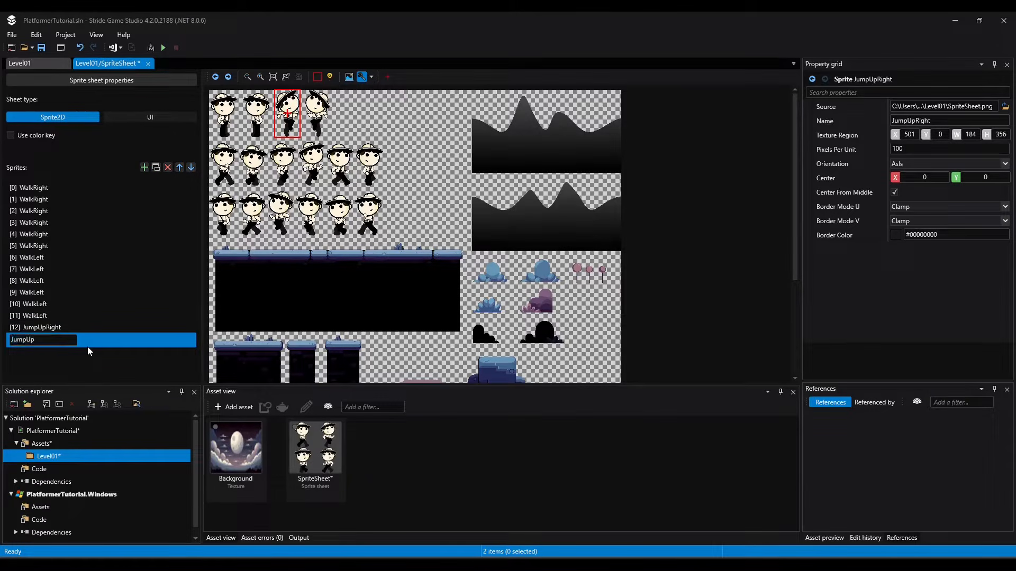
pyautogui.press('BackSpace')
pyautogui.press('BackSpace')
pyautogui.write('Left')
pyautogui.press('Return')
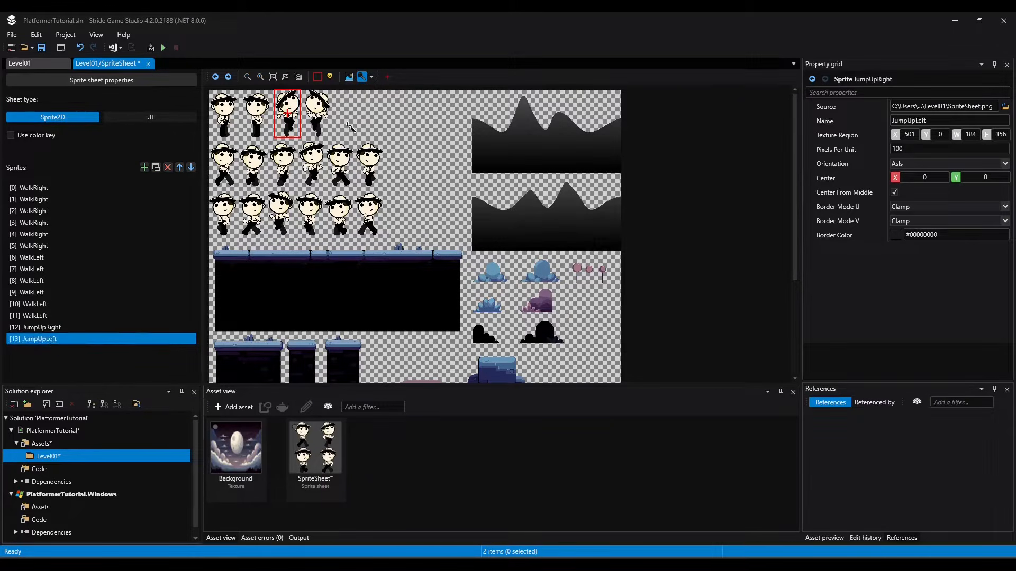
pyautogui.click(322, 124)
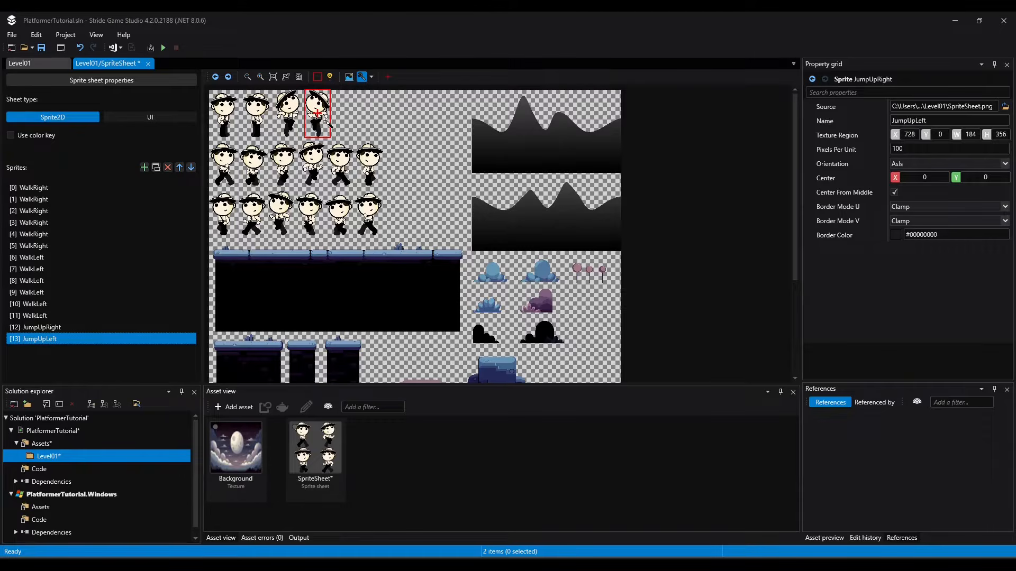
# Duplicate JumpUpLeft, rename the copy IddleRight, and fit it to the first frame of the first character row.
pyautogui.click(156, 167)
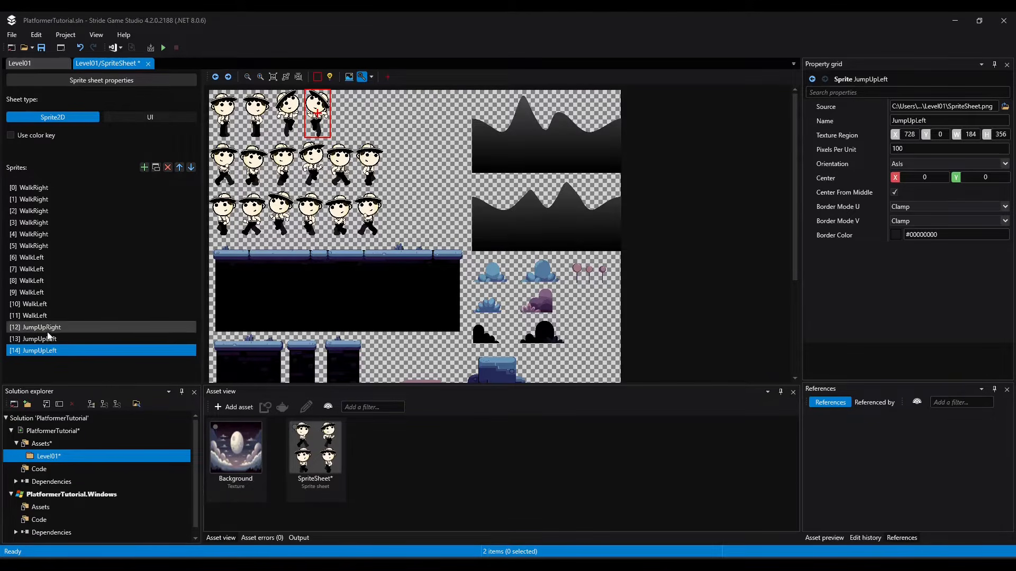
pyautogui.doubleClick(40, 351)
pyautogui.press('BackSpace')
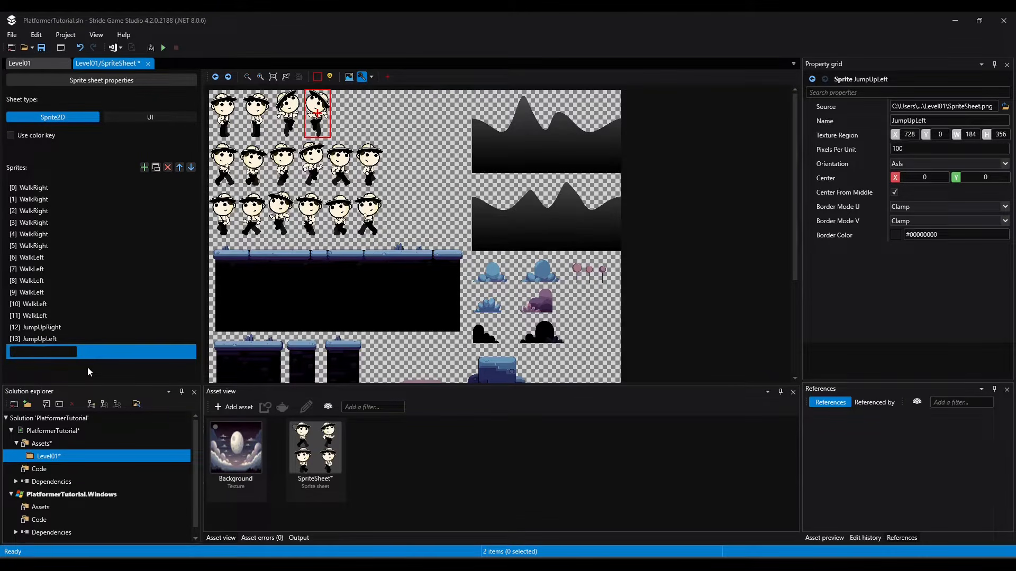
pyautogui.write('IddleRight')
pyautogui.press('Return')
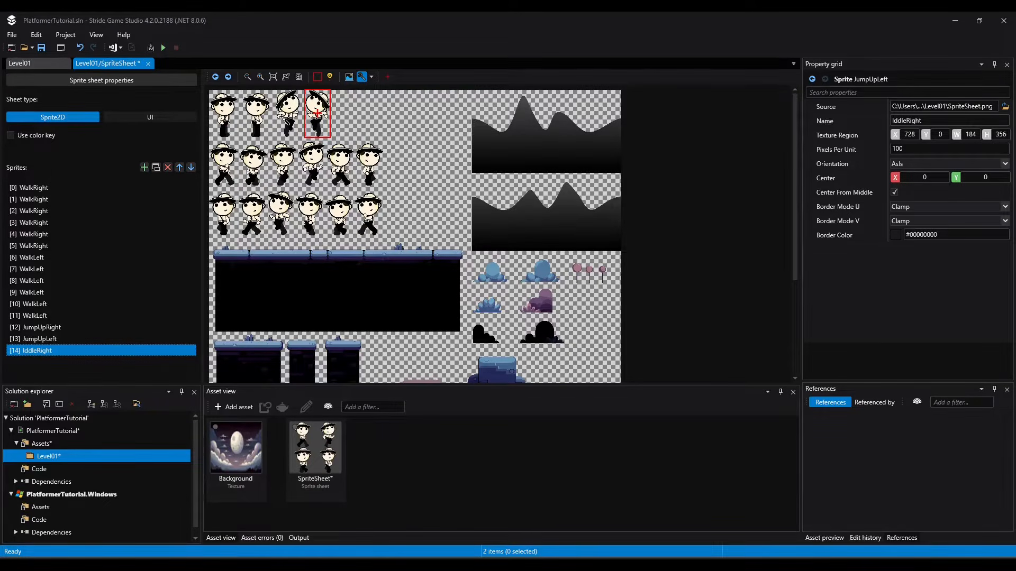
pyautogui.click(227, 117)
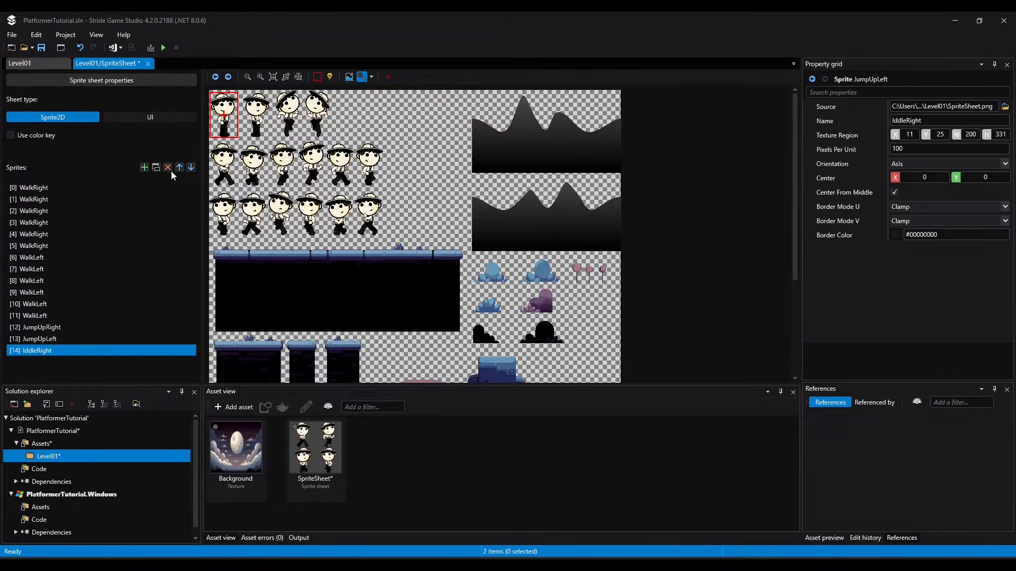
# Duplicate IddleRight, rename the copy IddleLeft, and fit it to the second frame of the first character row.
pyautogui.click(156, 168)
pyautogui.doubleClick(44, 362)
pyautogui.write('IddleLe')
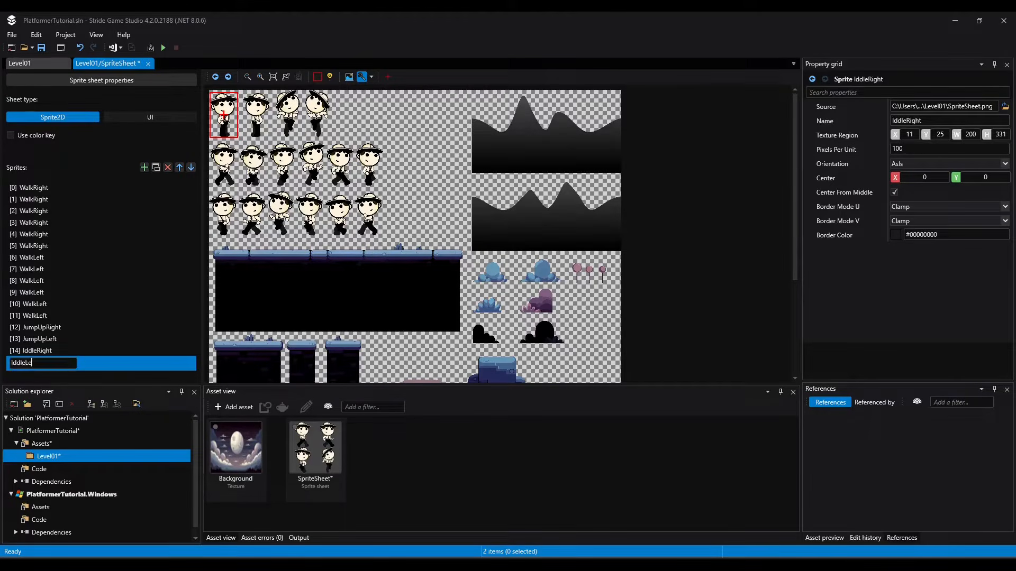
pyautogui.write('ft')
pyautogui.press('Return')
pyautogui.click(256, 114)
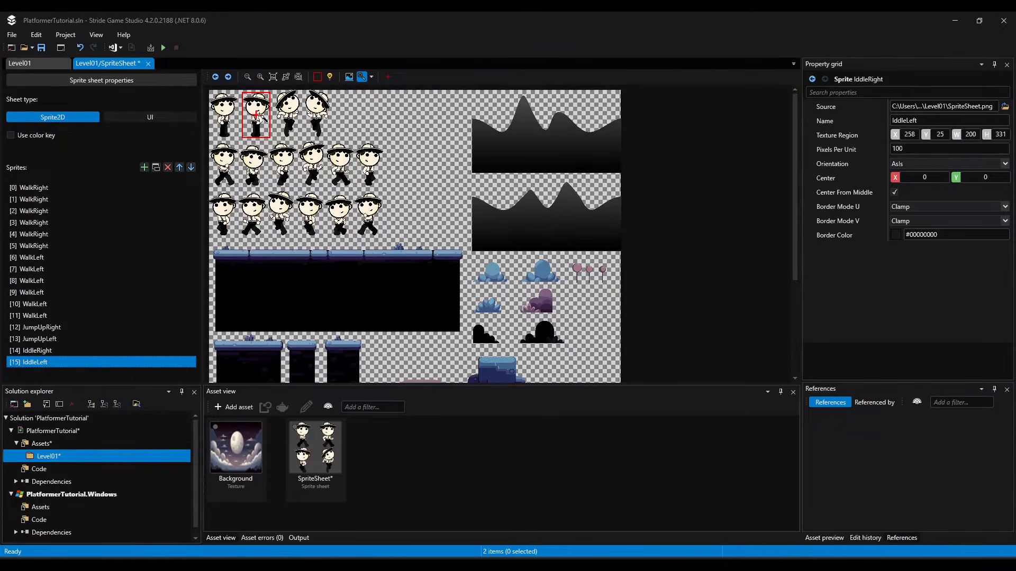
# Review the idle, jump and last WalkLeft sprites, and examine the platform, bush and tree artwork on the sheet.
pyautogui.click(30, 351)
pyautogui.click(32, 339)
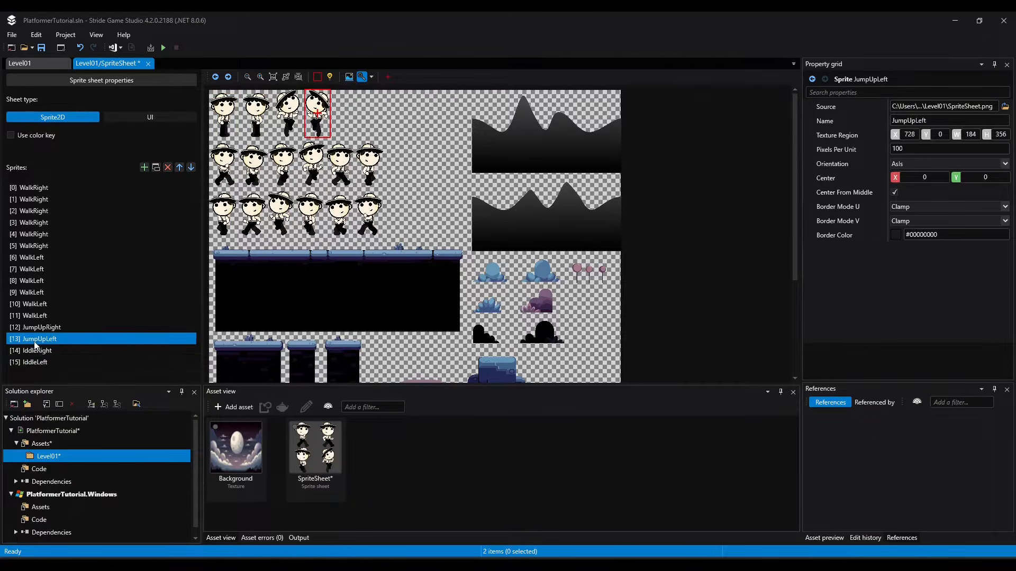
pyautogui.click(38, 328)
pyautogui.click(36, 316)
pyautogui.click(36, 304)
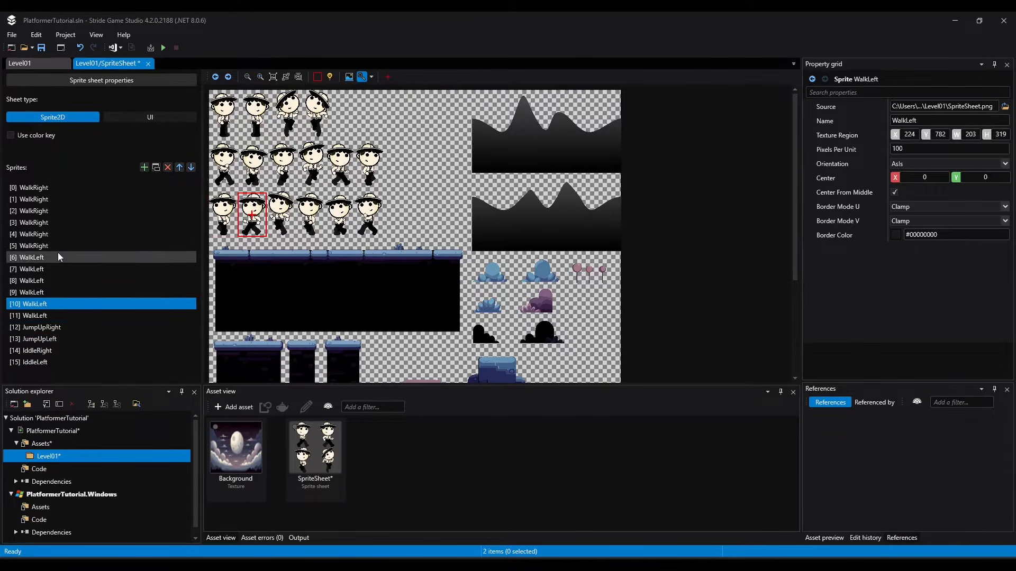
pyautogui.click(40, 365)
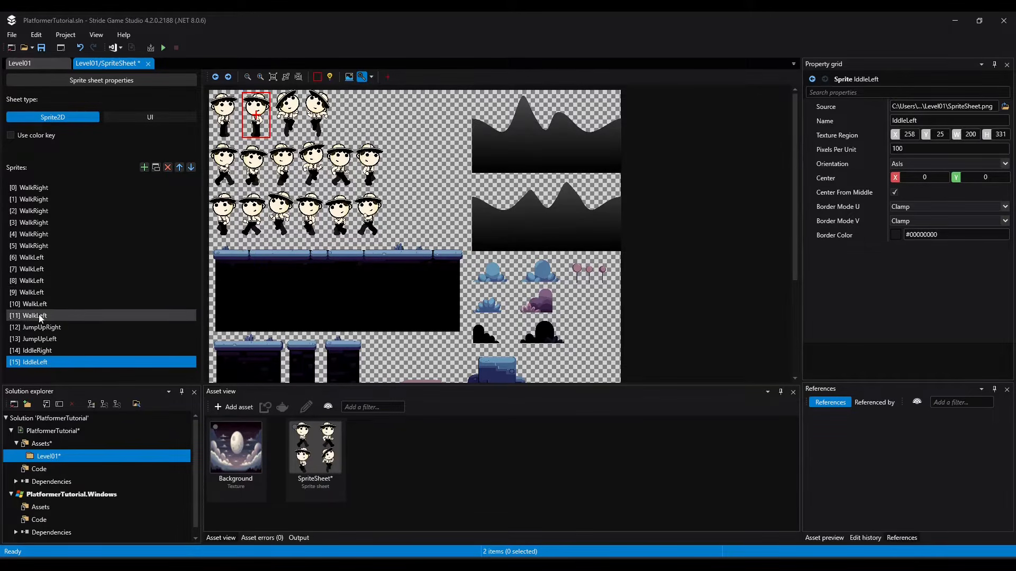
pyautogui.scroll(-3, 418, 320)
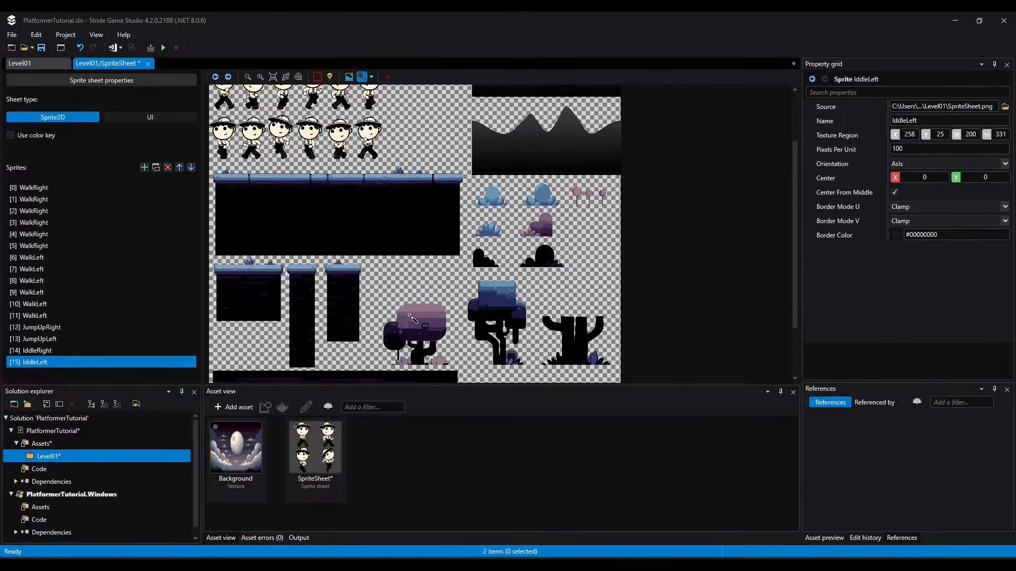
pyautogui.scroll(3, 430, 198)
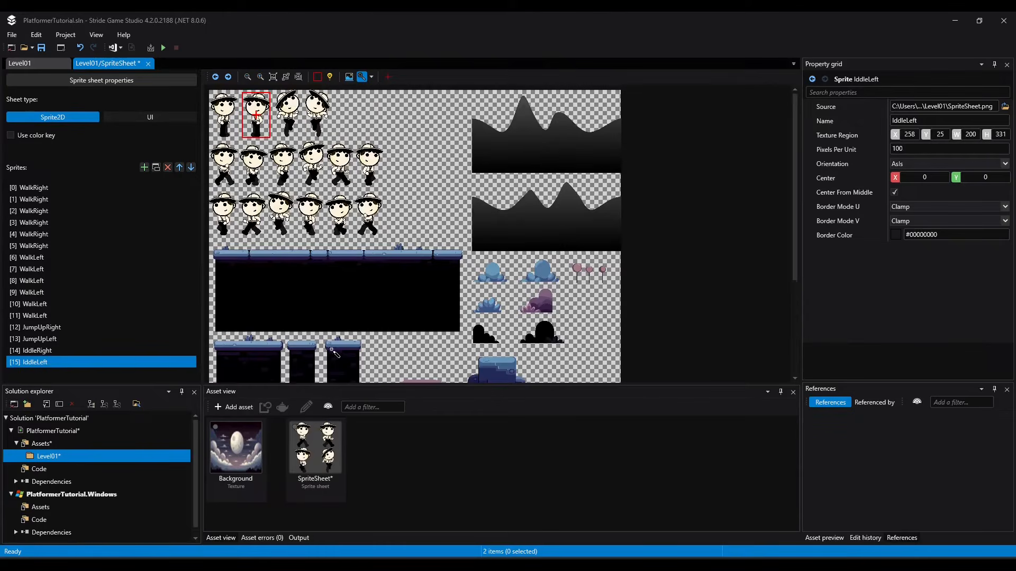
pyautogui.scroll(-3, 380, 320)
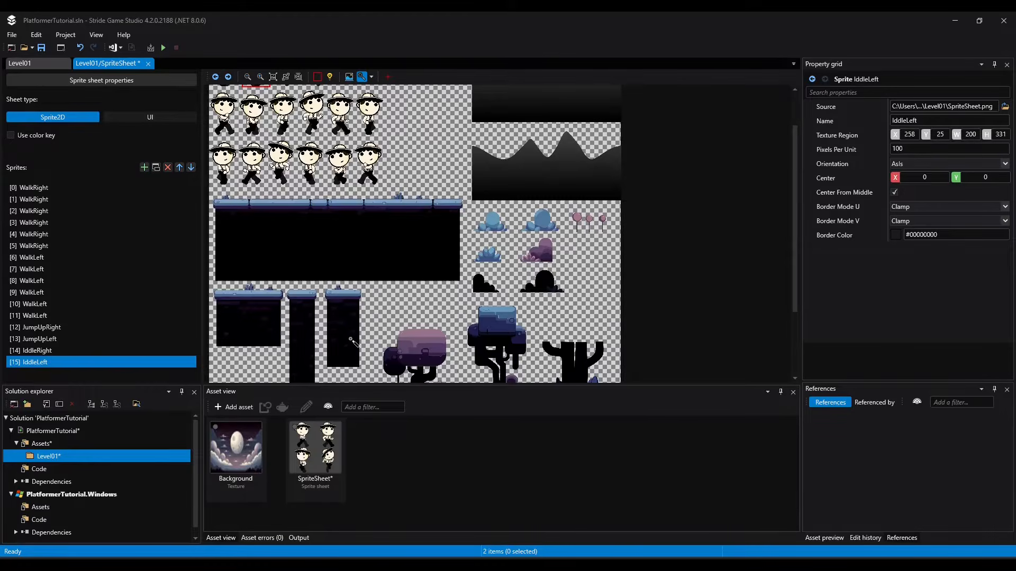
pyautogui.scroll(2, 342, 344)
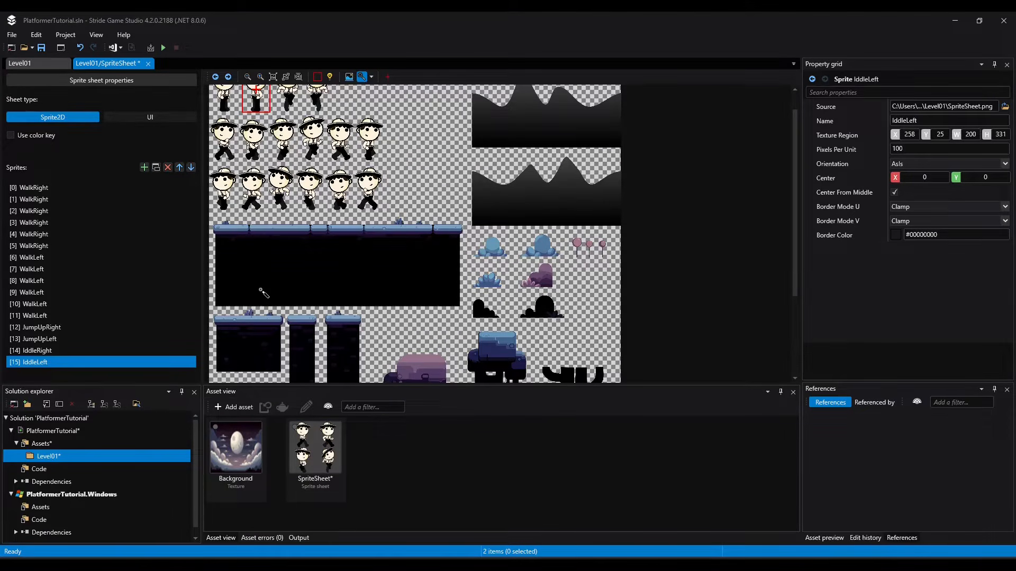
pyautogui.scroll(-1, 262, 294)
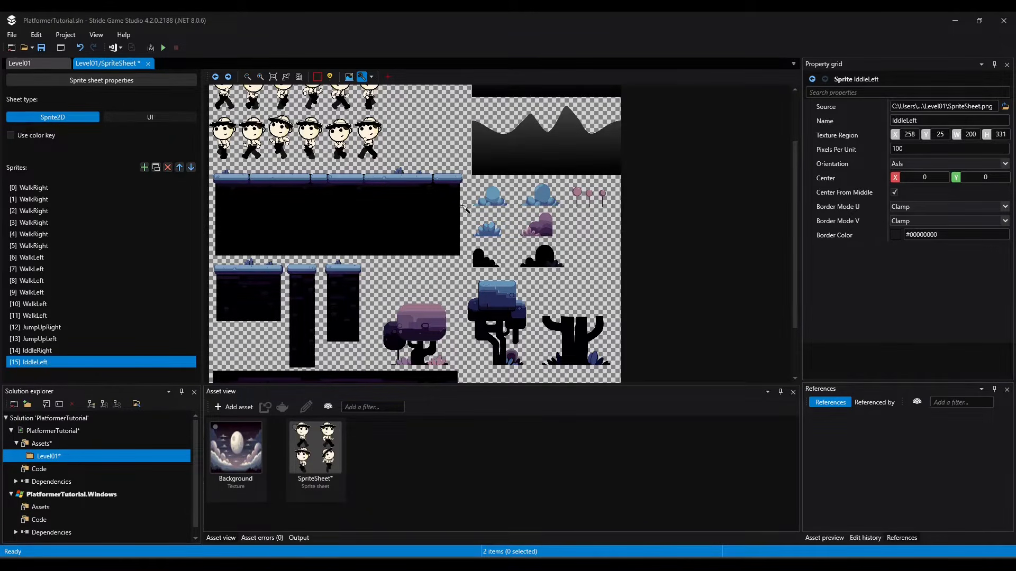
# Duplicate IddleLeft, rename the copy Platform1, and add further duplicates fitted to the separate platform pieces.
pyautogui.scroll(-1, 401, 251)
pyautogui.click(156, 168)
pyautogui.doubleClick(36, 363)
pyautogui.write('Platform1')
pyautogui.click(156, 168)
pyautogui.click(250, 241)
pyautogui.click(156, 169)
pyautogui.click(326, 351)
# Duplicate the last platform sprite, rename the copy Underground, and fit it to the wide black strip below the platforms.
pyautogui.click(156, 168)
pyautogui.doubleClick(36, 363)
pyautogui.write('Underground')
pyautogui.click(335, 329)
# Duplicate Underground, rename the copy Bush, and add bush duplicates fitted to the purple bush and the small pink plants.
pyautogui.click(156, 168)
pyautogui.doubleClick(36, 362)
pyautogui.write('Bush')
pyautogui.click(536, 174)
pyautogui.click(156, 167)
pyautogui.click(589, 145)
# Rename the last duplicate Tree, and fit the tree sprites to the purple-topped and blue-topped trees.
pyautogui.doubleClick(36, 362)
pyautogui.write('Tree')
pyautogui.click(414, 285)
pyautogui.click(496, 272)
# Rename the remaining platform sprites in sequence from Platform2 to Platform13.
pyautogui.doubleClick(36, 292)
pyautogui.write('Platform2')
pyautogui.doubleClick(66, 307)
pyautogui.write('Platform3')
pyautogui.doubleClick(65, 318)
pyautogui.doubleClick(65, 342)
pyautogui.write('Platform6')
pyautogui.scroll(-1, 107, 345)
pyautogui.doubleClick(73, 365)
pyautogui.write('Platform11')
pyautogui.scroll(-2, 71, 370)
pyautogui.doubleClick(63, 292)
pyautogui.write('2')
# Number the bush sprites in sequence from Bush1 to Bush9.
pyautogui.doubleClick(40, 339)
pyautogui.scroll(-1, 58, 354)
pyautogui.doubleClick(58, 328)
pyautogui.doubleClick(55, 364)
pyautogui.write('8')
pyautogui.scroll(-2, 54, 367)
pyautogui.doubleClick(53, 328)
# Number the tree sprites in sequence, ending with Tree2 and Tree3.
pyautogui.doubleClick(37, 353)
pyautogui.write('2')
pyautogui.doubleClick(42, 364)
pyautogui.write('3')
# Step upward through the bush, underground and platform sprites to check the texture region of each one.
pyautogui.click(34, 323)
pyautogui.press('Up')
pyautogui.press('Up')
pyautogui.press('Up')
pyautogui.press('Up')
pyautogui.press('Up')
pyautogui.press('Up')
pyautogui.press('Up')
pyautogui.press('Up')
pyautogui.press('Up')
pyautogui.press('Up')
pyautogui.press('Up')
pyautogui.press('Up')
pyautogui.press('Up')
pyautogui.press('Up')
pyautogui.press('Up')
pyautogui.press('Up')
pyautogui.press('Up')
pyautogui.press('Up')
pyautogui.press('Up')
pyautogui.press('Up')
pyautogui.press('Up')
pyautogui.press('Up')
pyautogui.press('Up')
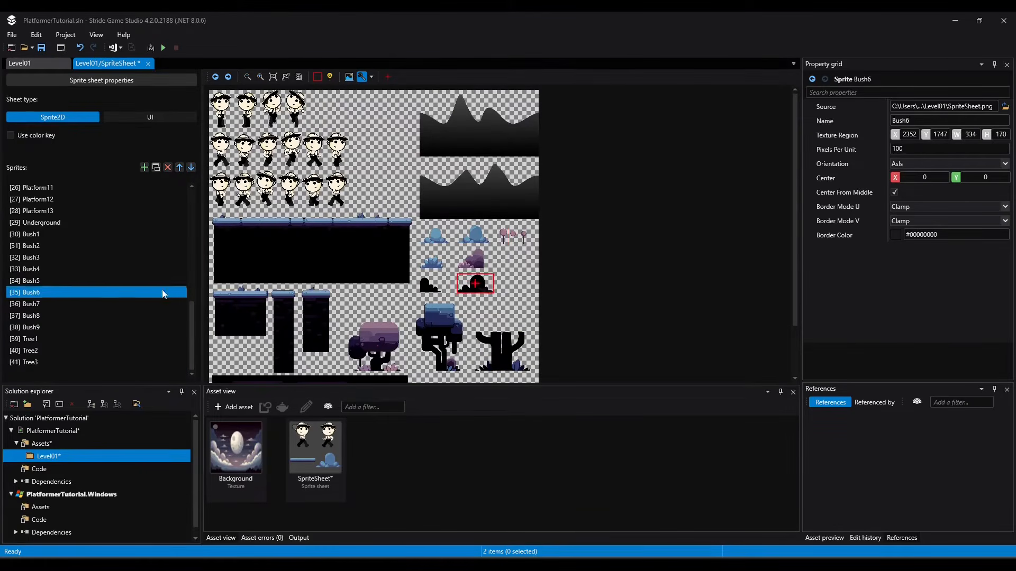
# Save the project with the finished sprite sheet and return to the Level01 scene.
pyautogui.hotkey('ctrl', 's')
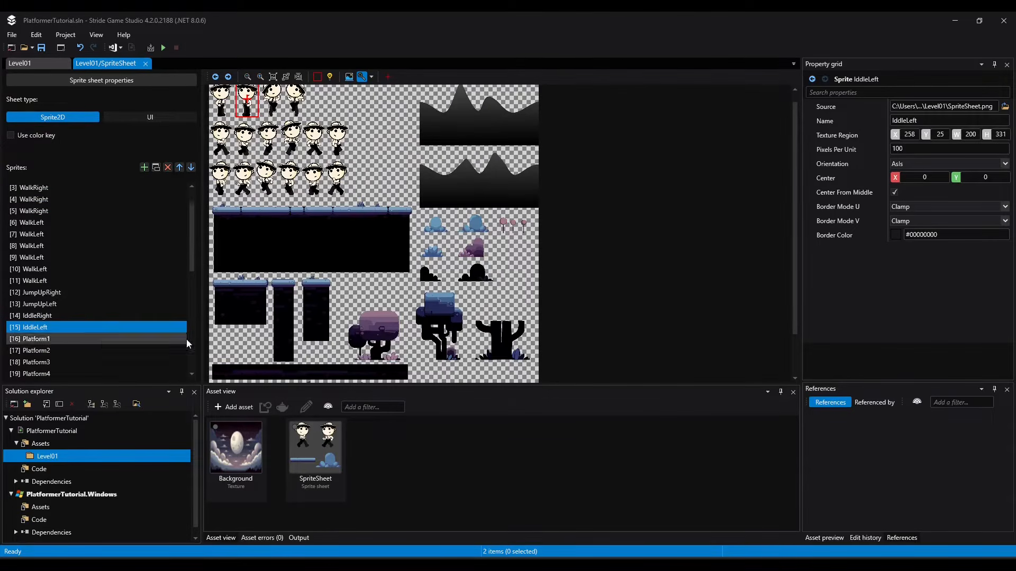
pyautogui.scroll(-5, 90, 332)
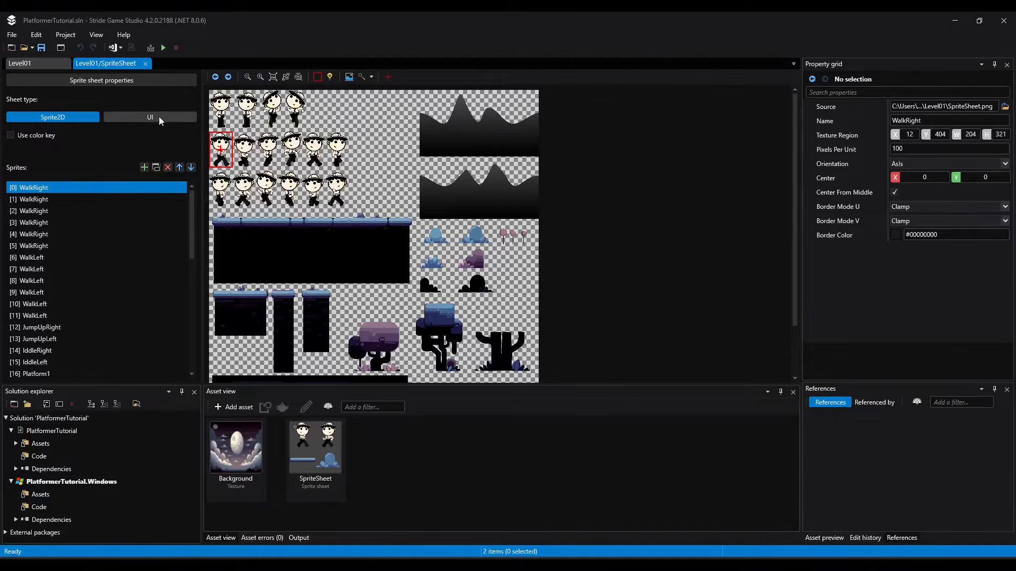
pyautogui.click(33, 64)
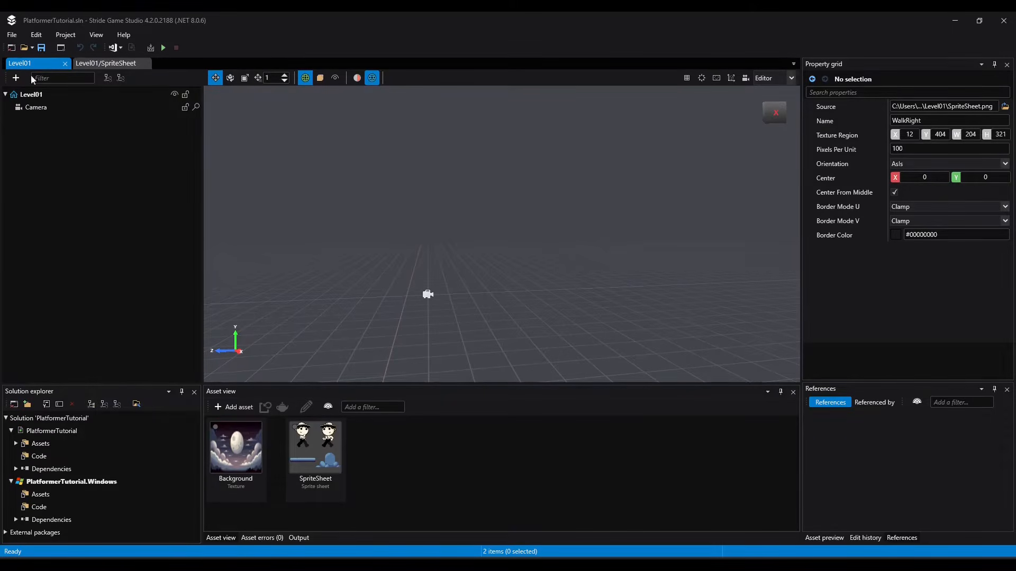
# Set the Camera entity's position to X 0, Y 0, Z 10.
pyautogui.click(27, 109)
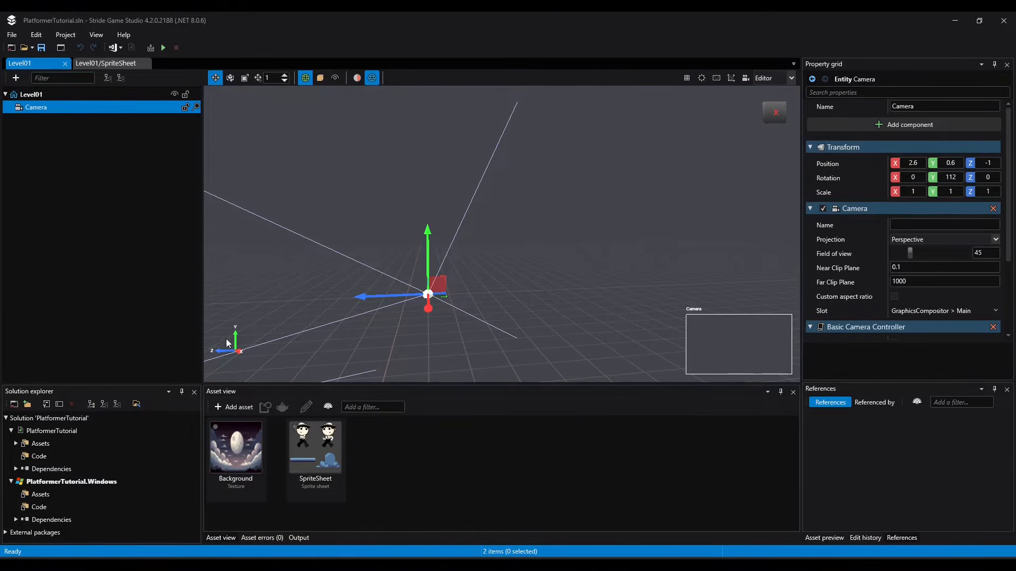
pyautogui.click(912, 163)
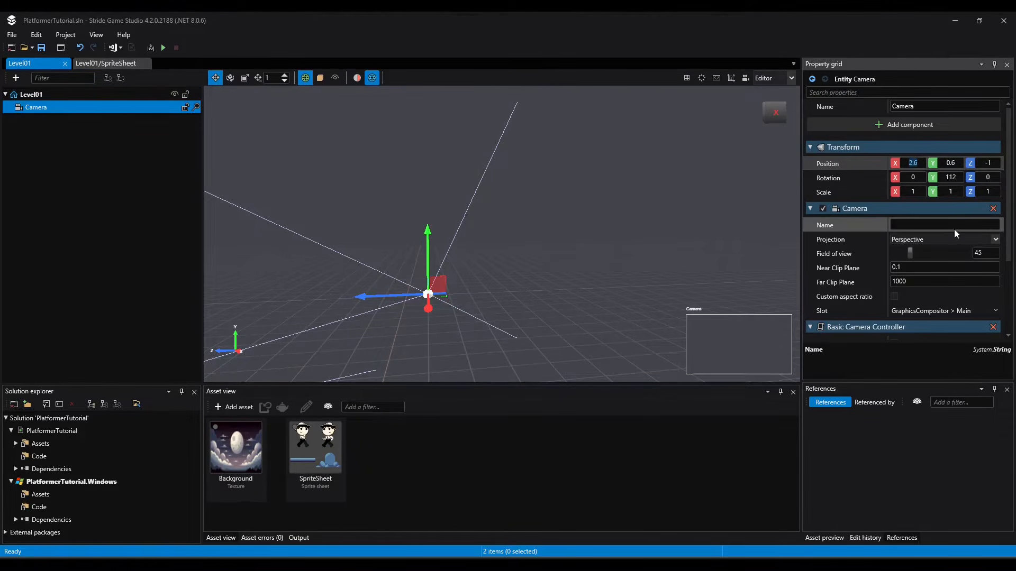
pyautogui.write('0')
pyautogui.press('Tab')
pyautogui.write('0')
pyautogui.press('Tab')
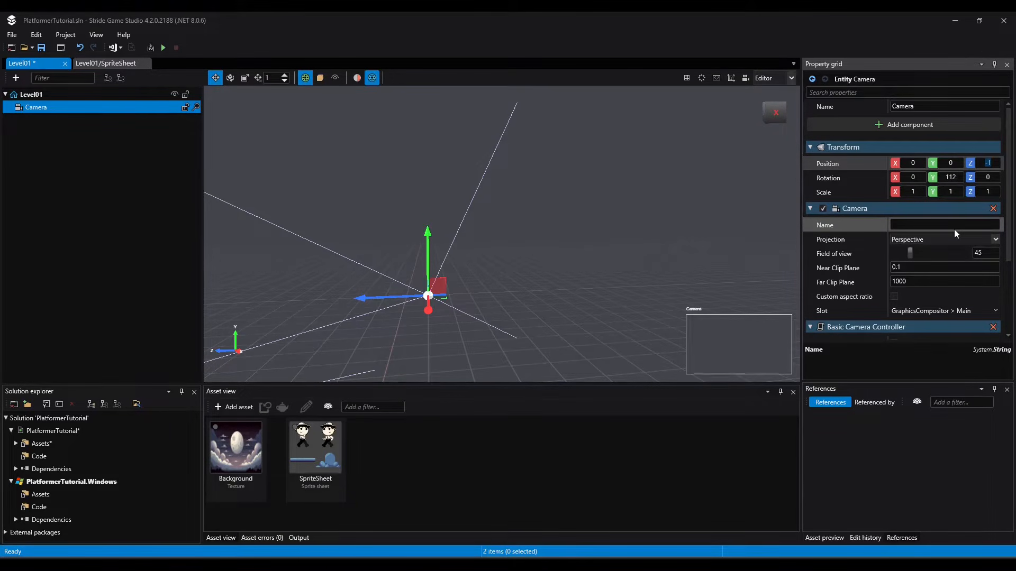
pyautogui.write('10')
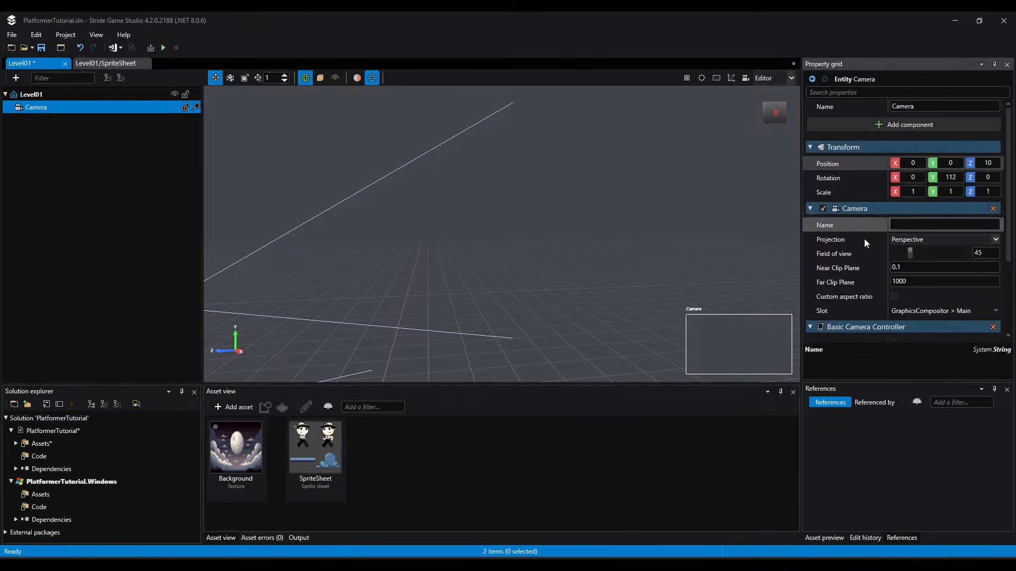
# Set the camera's near clip plane to 0.6 and its far clip plane to 100.
pyautogui.scroll(-1, 878, 238)
pyautogui.scroll(-1, 916, 262)
pyautogui.scroll(1, 915, 243)
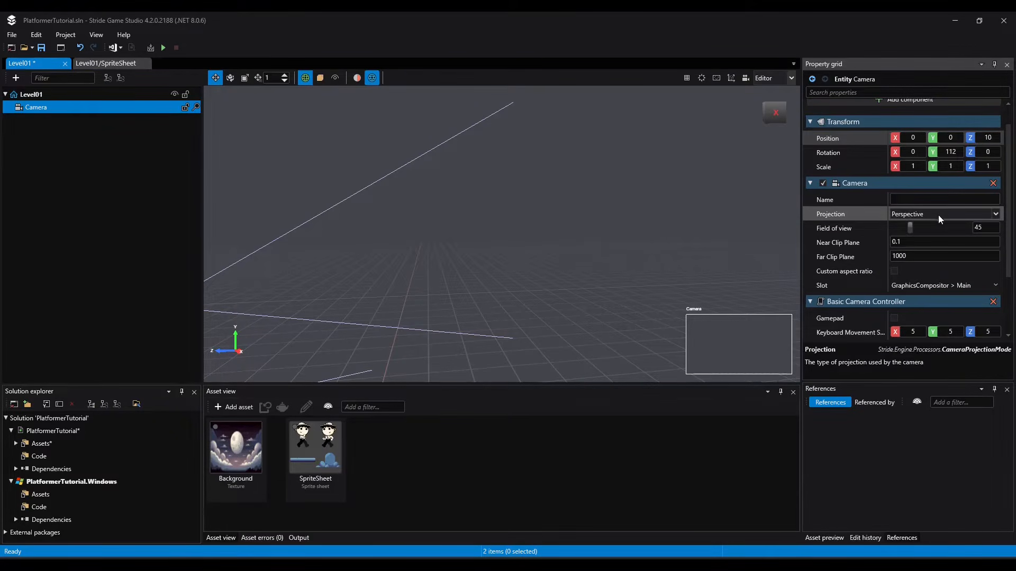
pyautogui.click(911, 241)
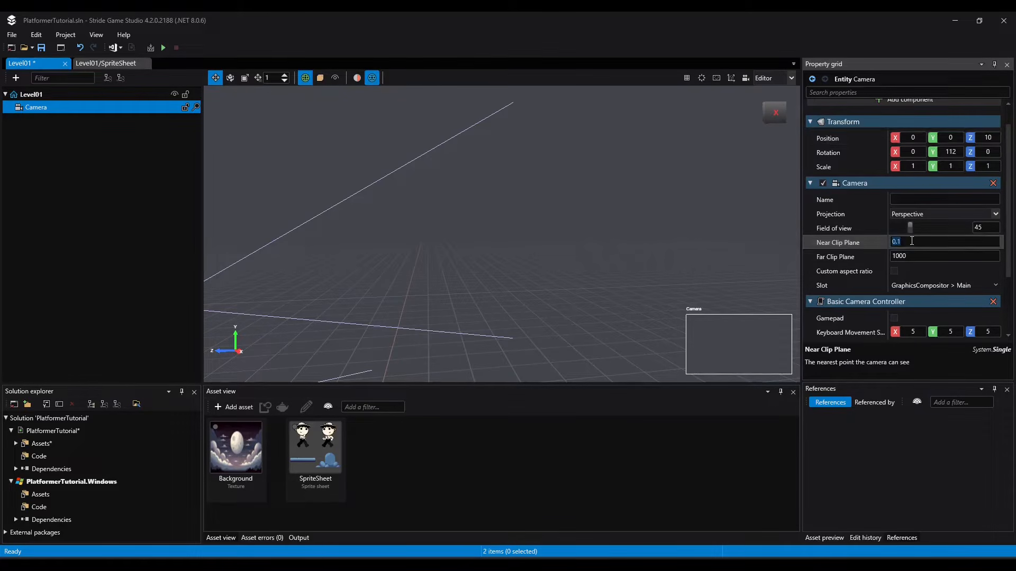
pyautogui.write('0.6')
pyautogui.click(927, 257)
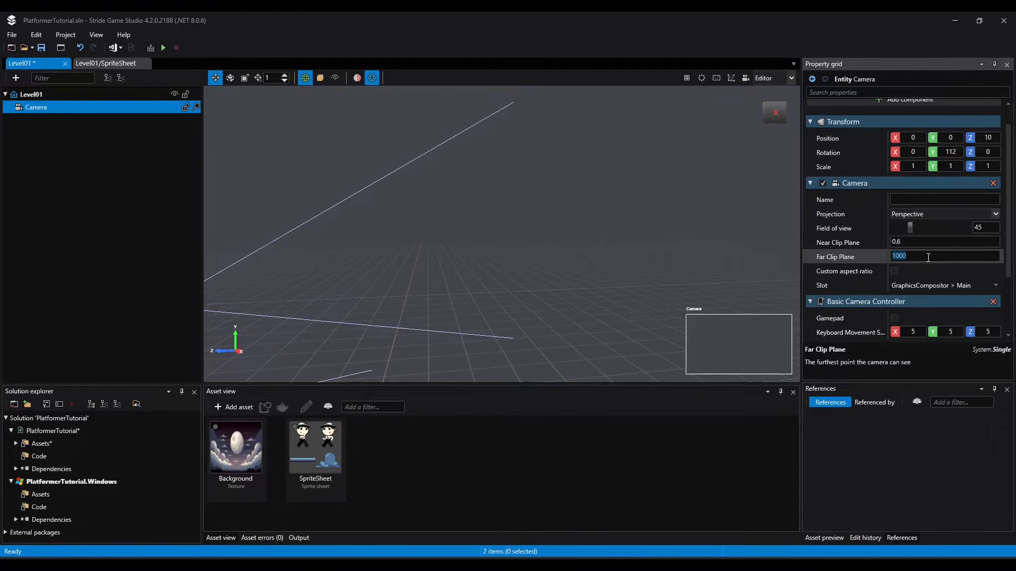
pyautogui.write('100')
# Set the camera's Y rotation to 0.
pyautogui.press('a')
pyautogui.moveTo(358, 290); pyautogui.dragTo(254, 296, button='right')
pyautogui.moveTo(398, 298); pyautogui.dragTo(360, 304, button='middle')
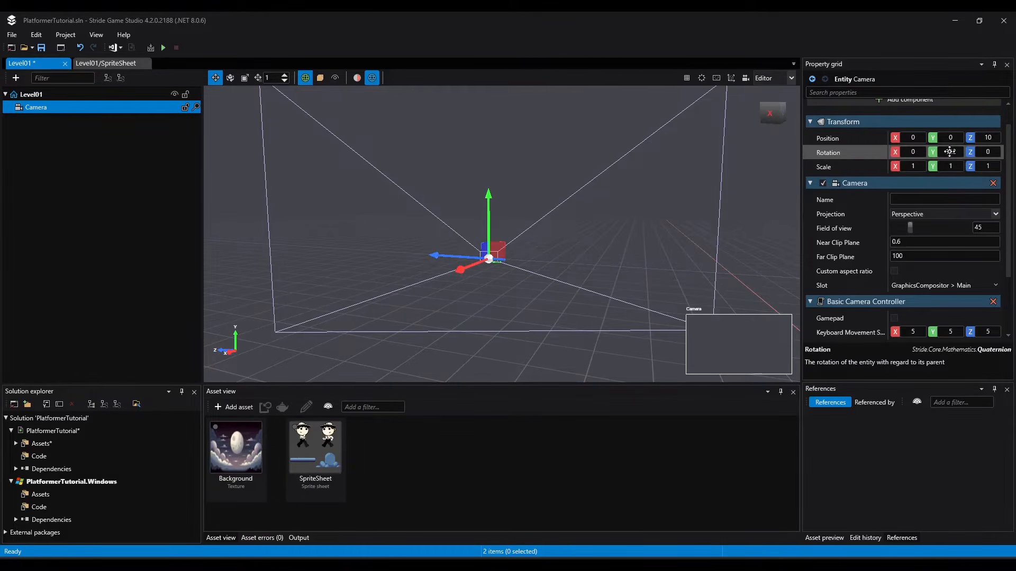
pyautogui.click(949, 151)
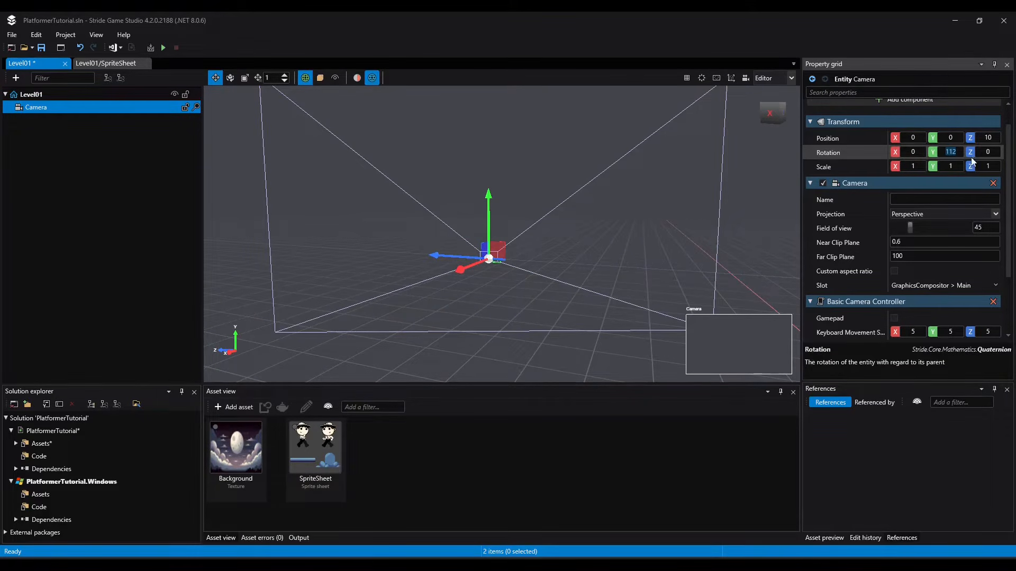
pyautogui.write('0')
pyautogui.press('Return')
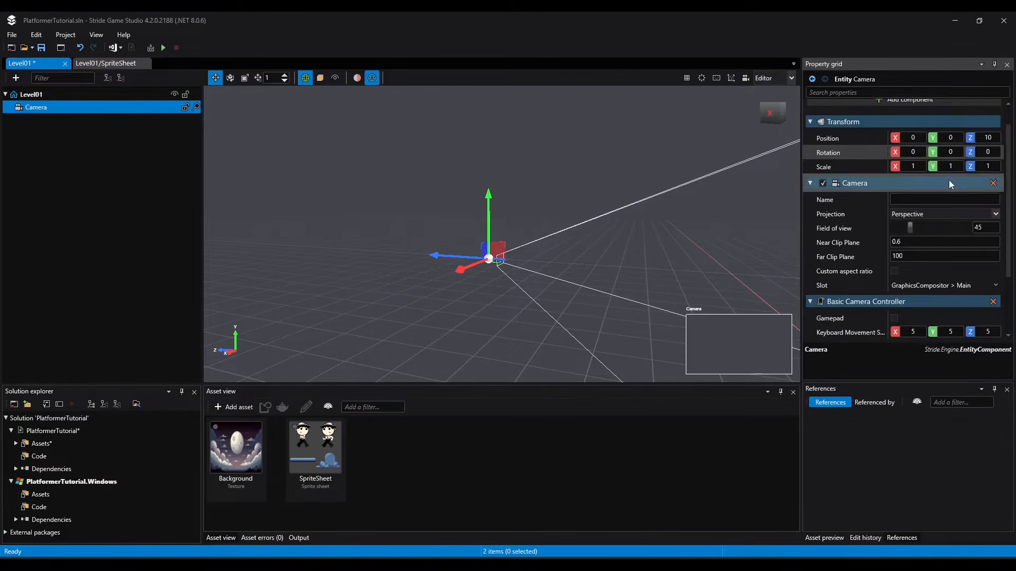
# Remove the Basic Camera Controller component from the Camera entity.
pyautogui.moveTo(500, 275); pyautogui.dragTo(635, 276, button='right')
pyautogui.moveTo(358, 276); pyautogui.dragTo(395, 254, button='right')
pyautogui.press('d')
pyautogui.press('a')
pyautogui.moveTo(577, 269); pyautogui.dragTo(604, 285, button='right')
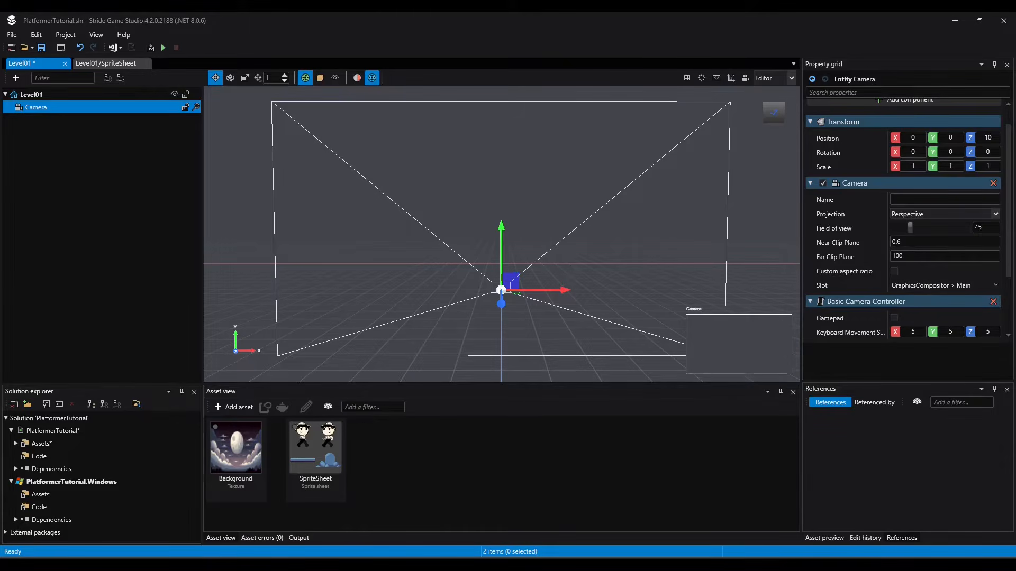
pyautogui.scroll(-3, 826, 244)
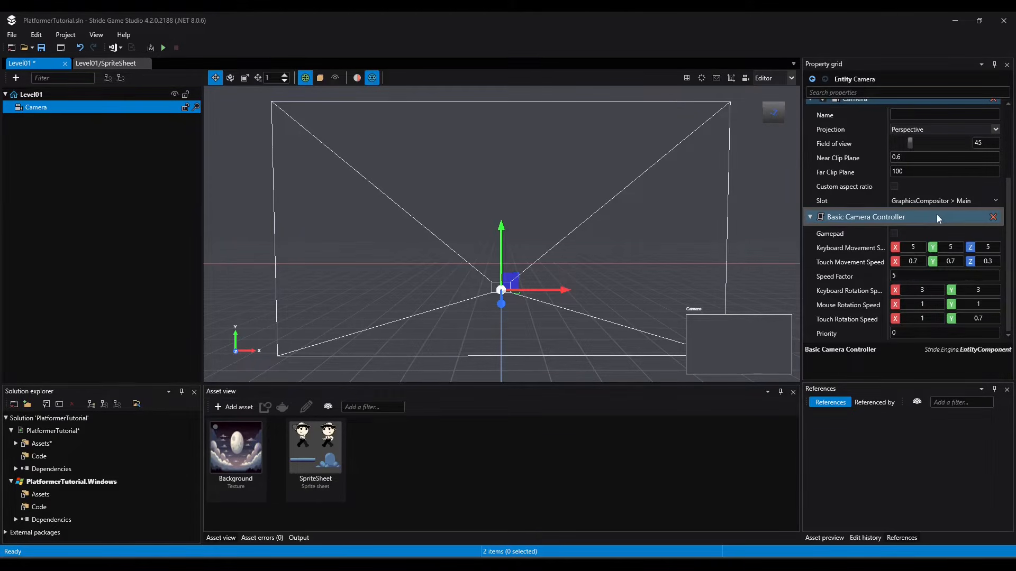
pyautogui.click(992, 217)
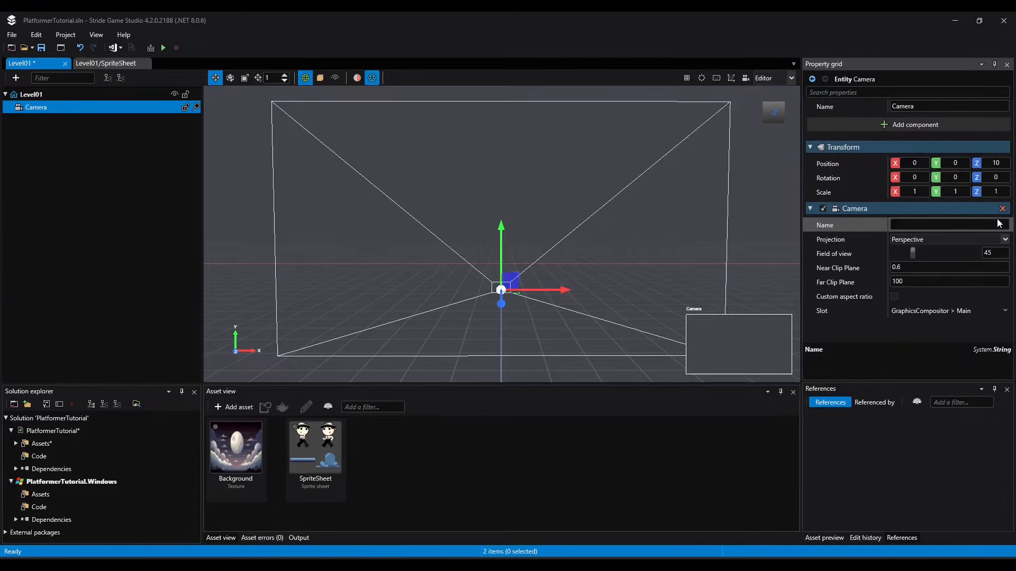
# Delete the BasicCameraController script from the PlatformerTutorial code folder and save the project.
pyautogui.click(33, 457)
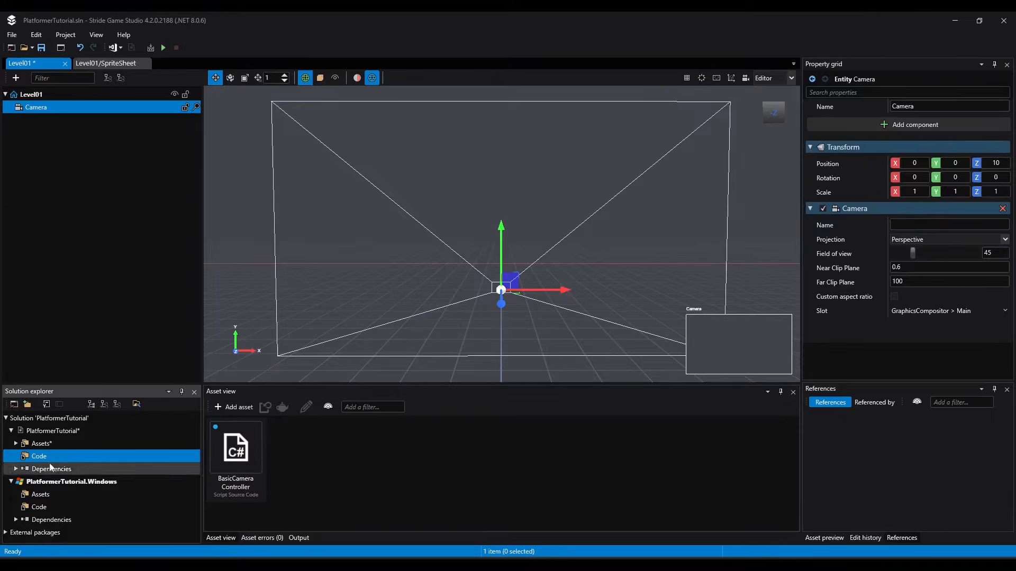
pyautogui.click(242, 472)
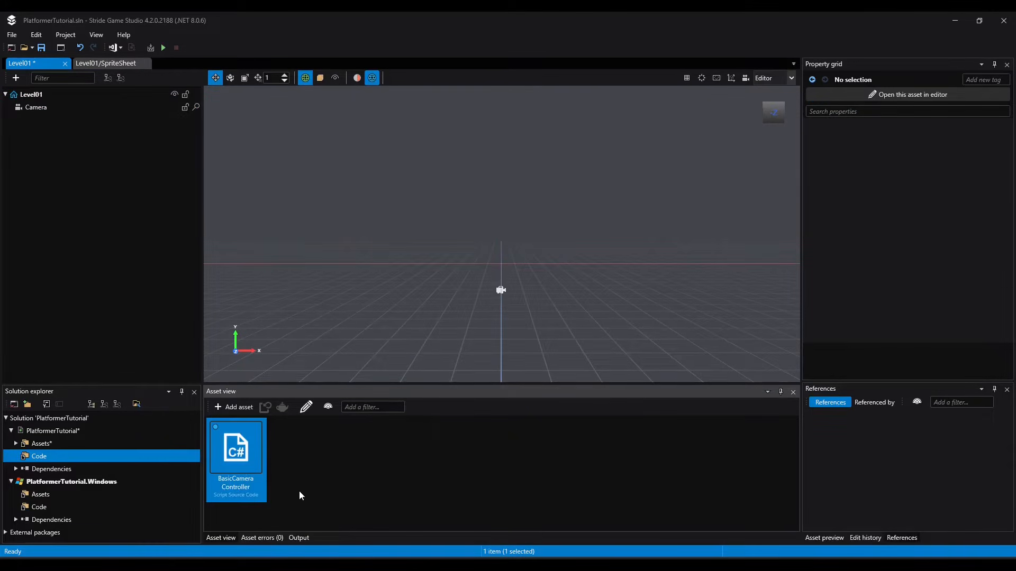
pyautogui.press('Delete')
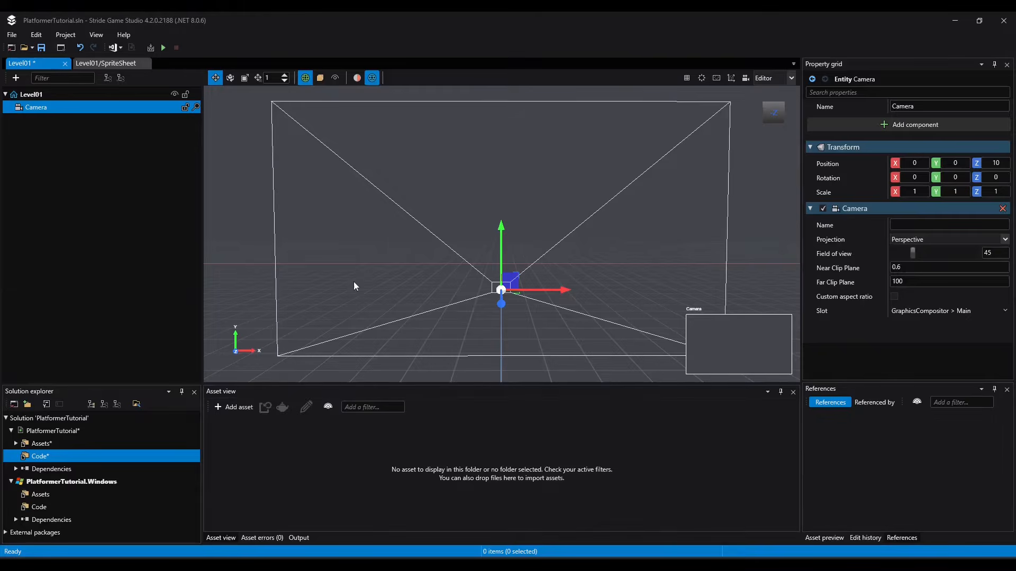
pyautogui.click(42, 48)
# Add a 2D Background entity to the Level01 scene, keeping the name Background.
pyautogui.rightClick(85, 169)
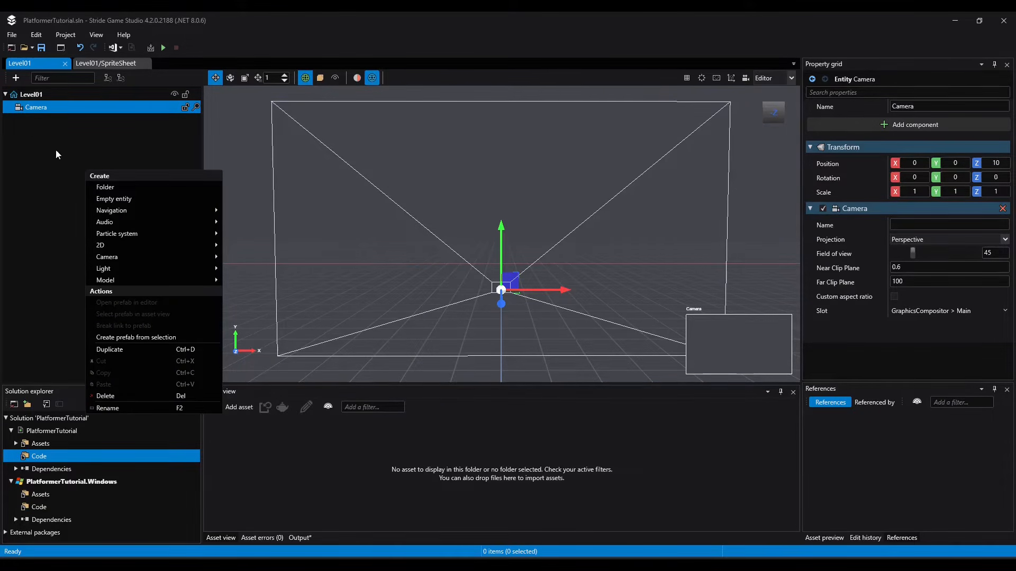
pyautogui.moveTo(115, 244)
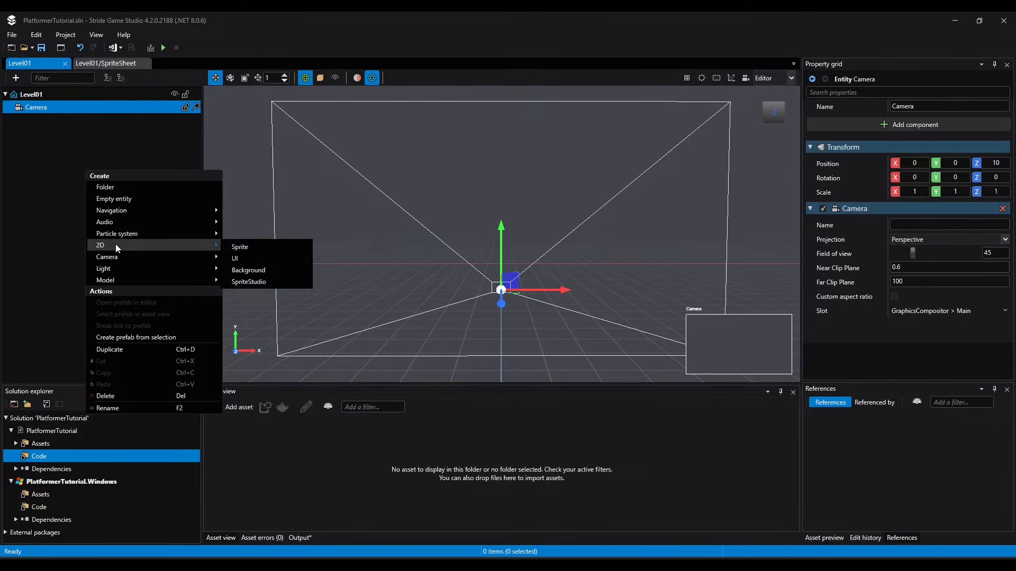
pyautogui.click(255, 270)
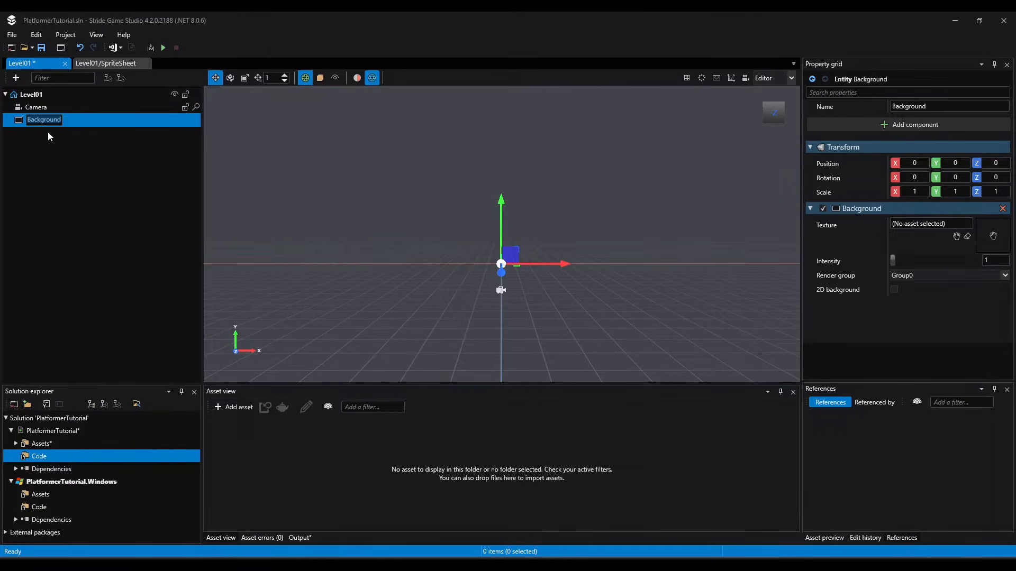
pyautogui.press('Return')
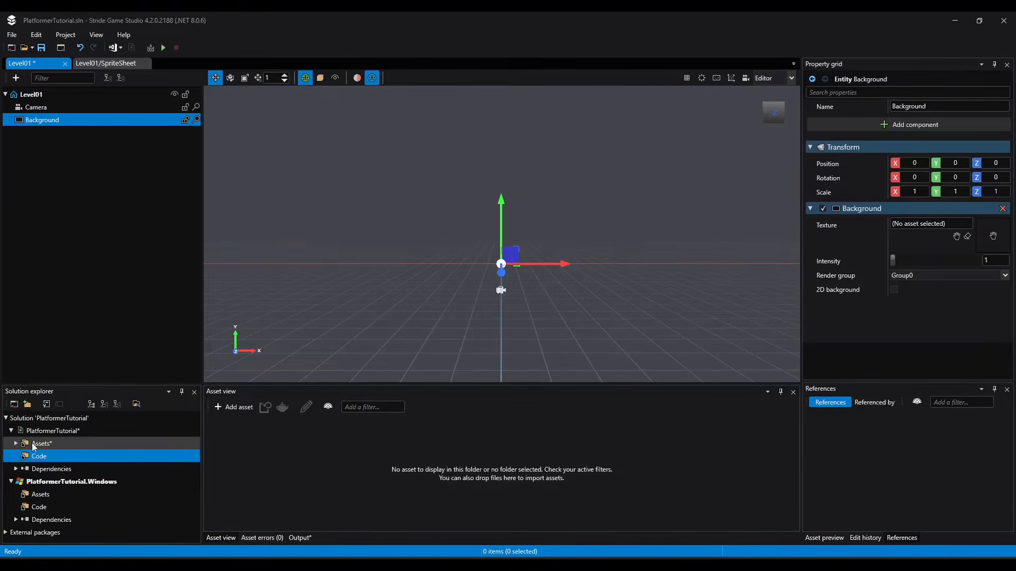
# Assign the Background texture from the Level01 assets folder to the Background entity and enable its 2D background option.
pyautogui.click(18, 444)
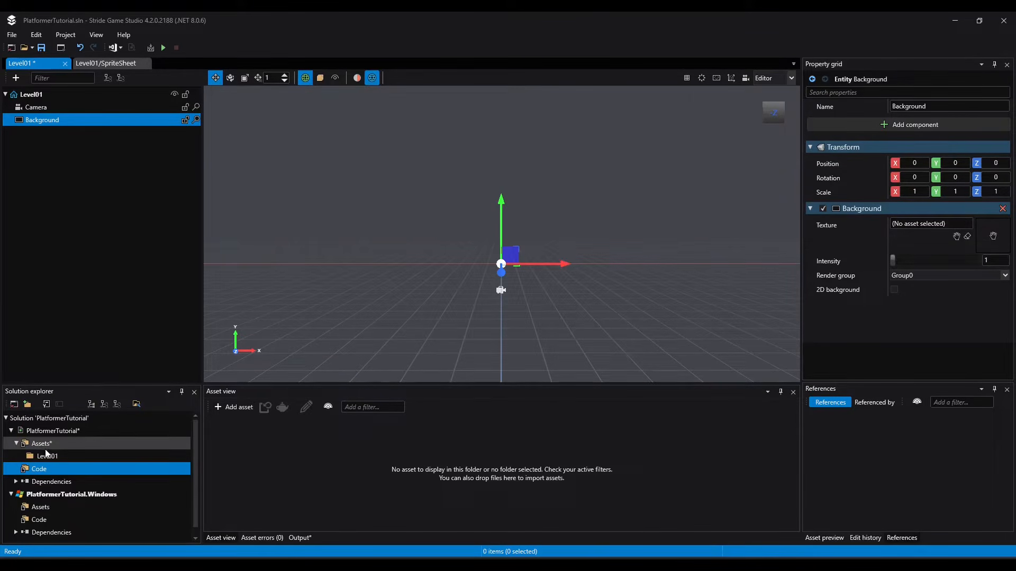
pyautogui.click(47, 457)
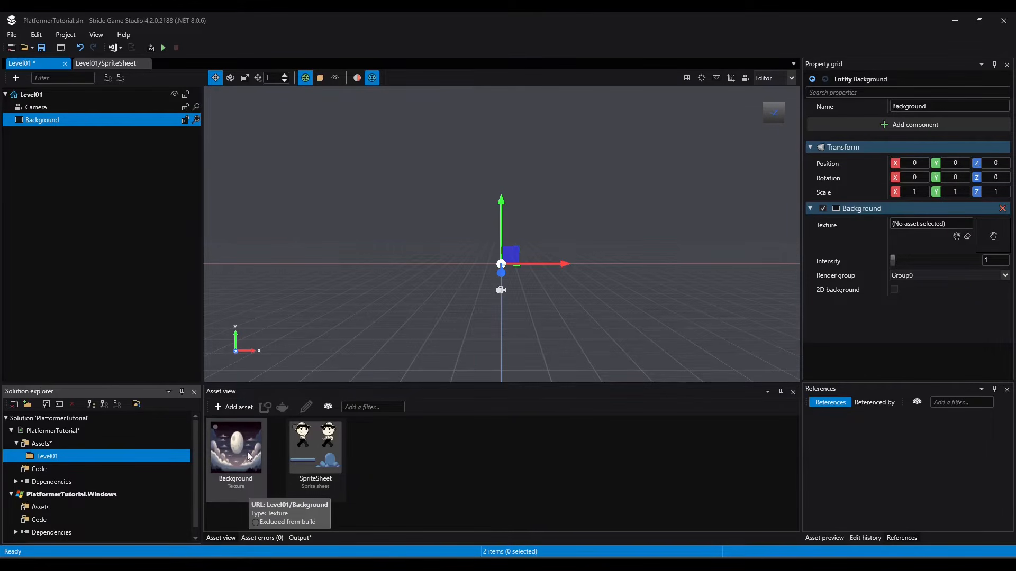
pyautogui.moveTo(228, 455); pyautogui.dragTo(988, 233)
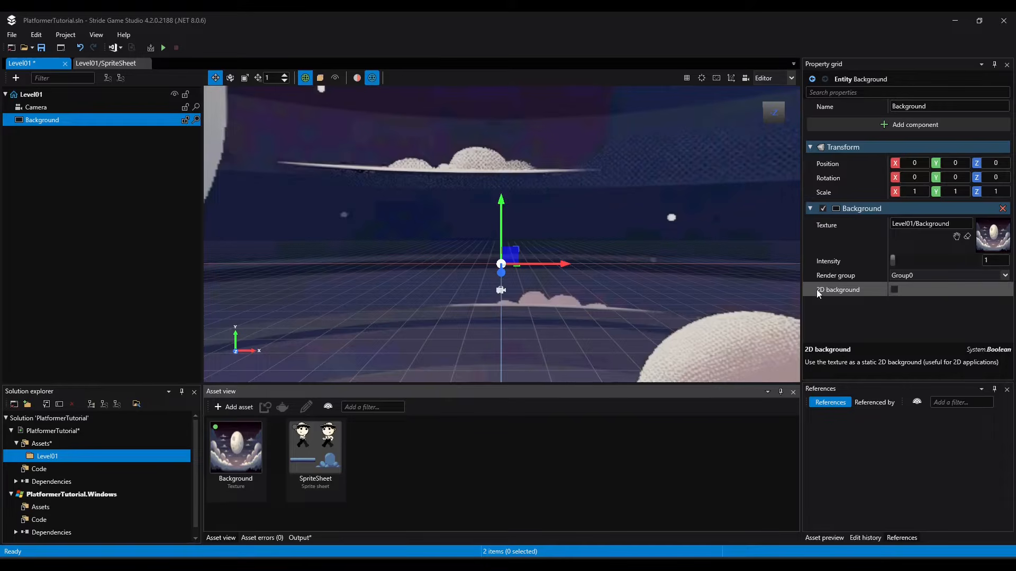
pyautogui.click(894, 289)
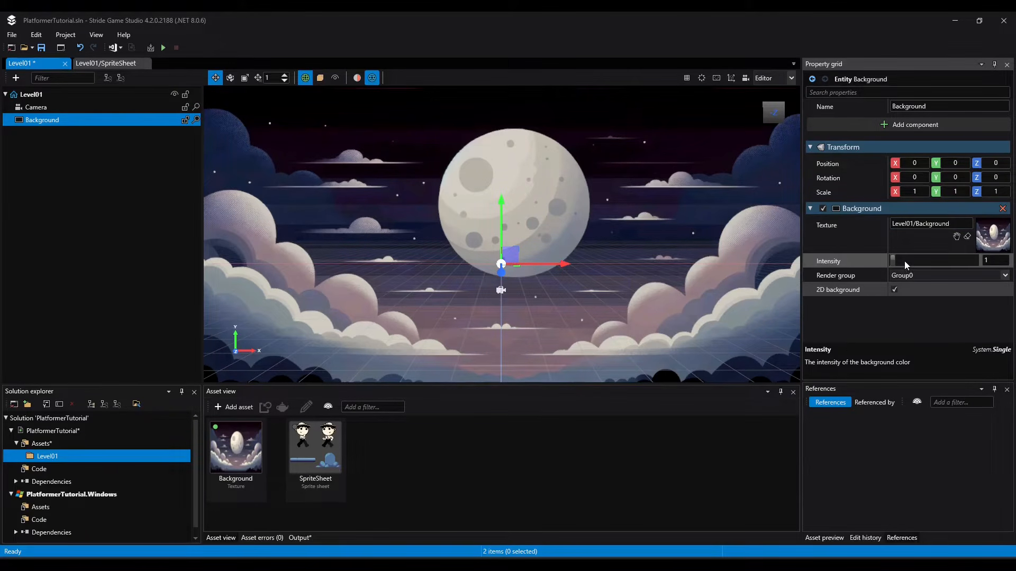
# Select the camera to preview its view, save the project, and run the game to check the background.
pyautogui.click(36, 108)
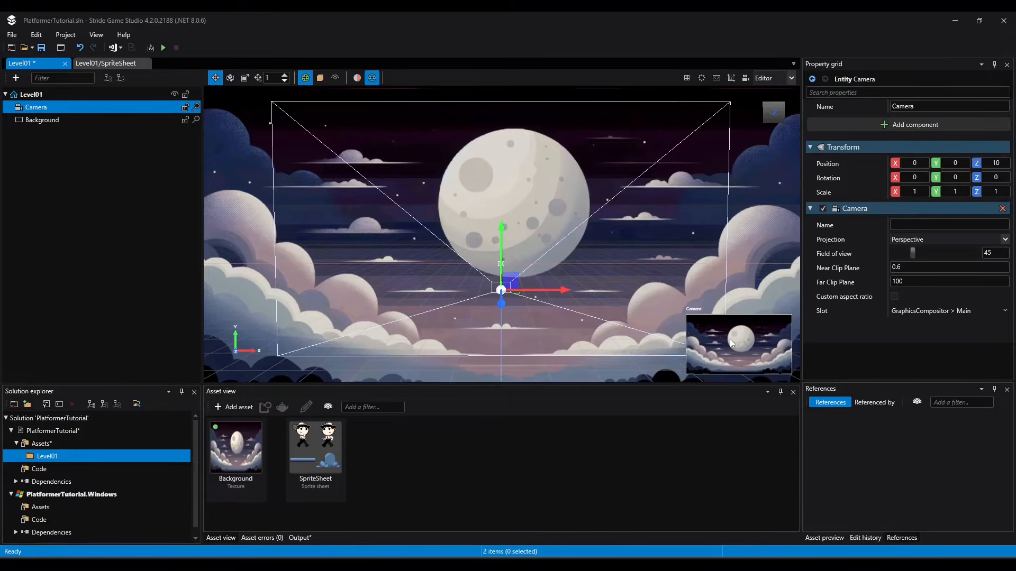
pyautogui.click(41, 49)
pyautogui.click(162, 49)
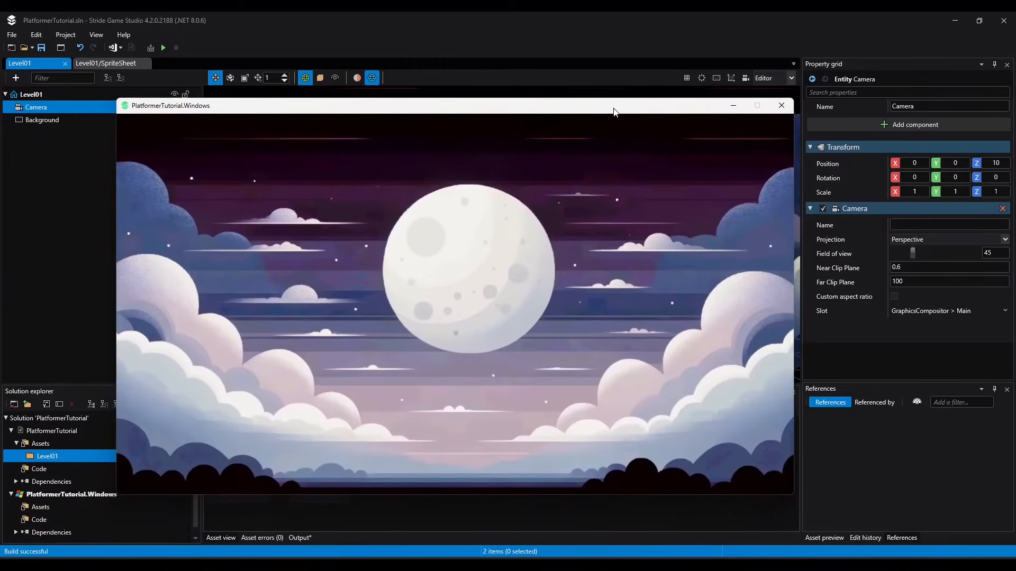
pyautogui.moveTo(579, 95); pyautogui.dragTo(605, 81)
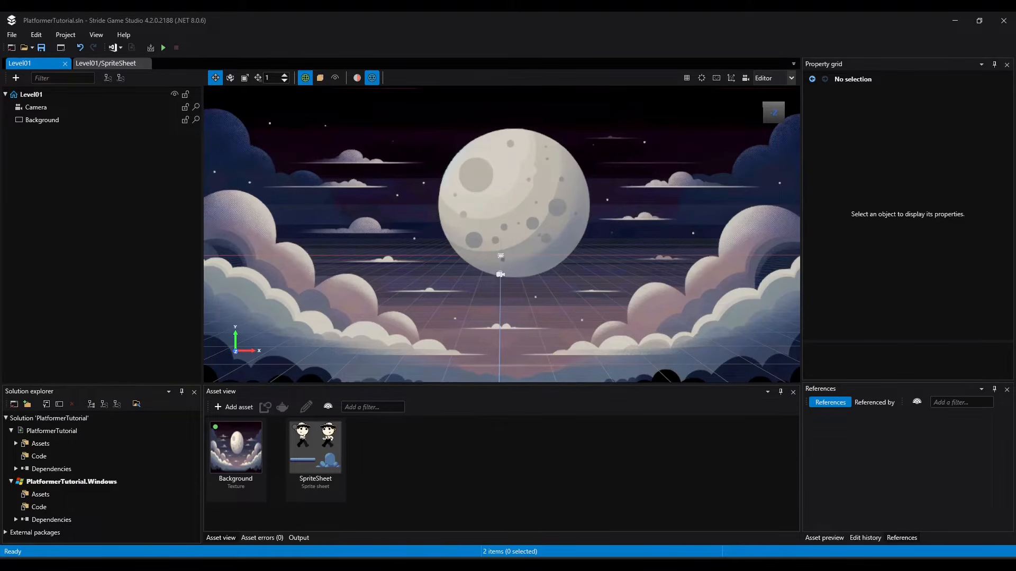
# Create a folder named WorldElements in the Level01 scene.
pyautogui.rightClick(45, 95)
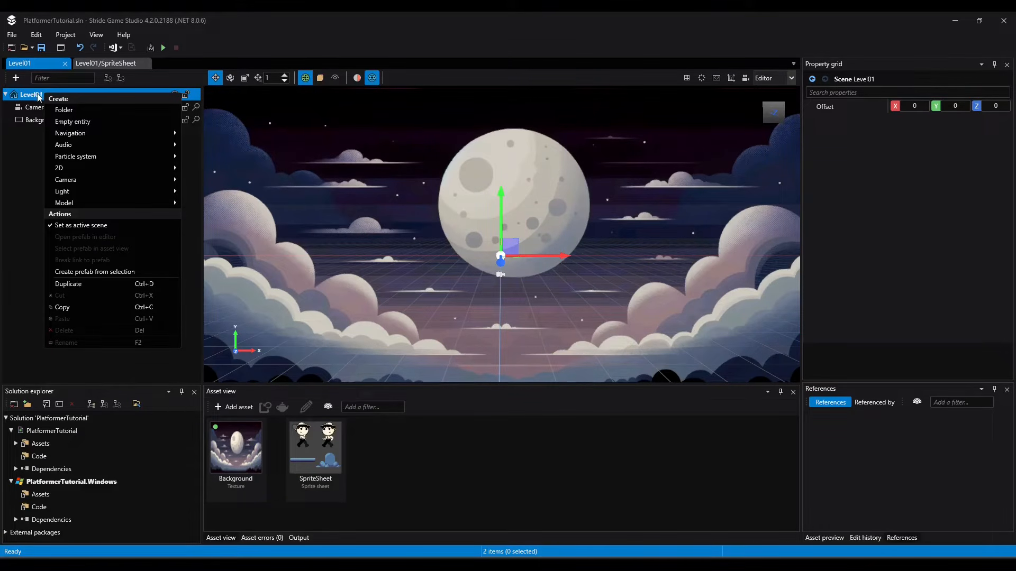
pyautogui.click(75, 110)
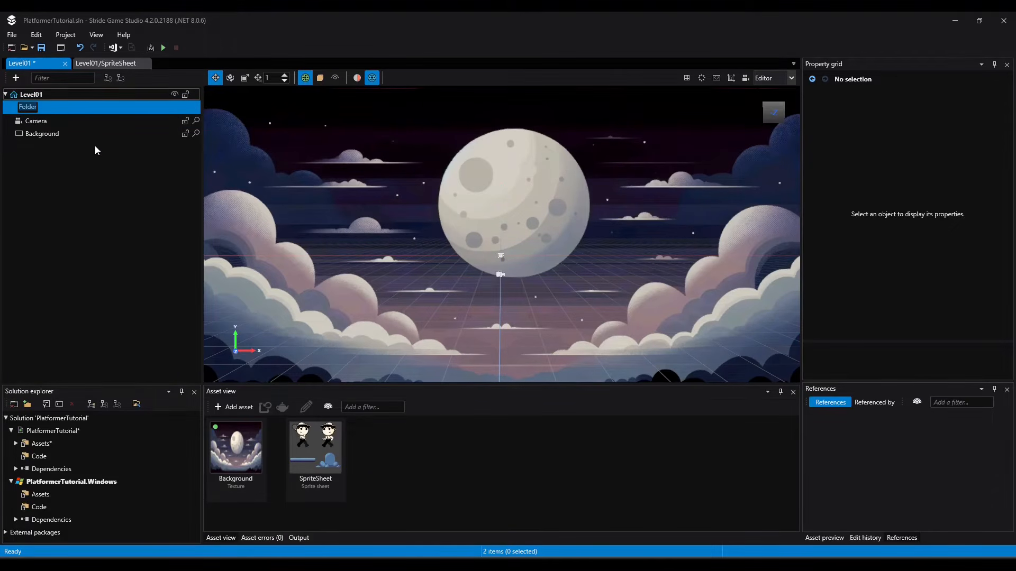
pyautogui.write('Worlds')
pyautogui.press('BackSpace')
pyautogui.write('Elements')
pyautogui.press('Return')
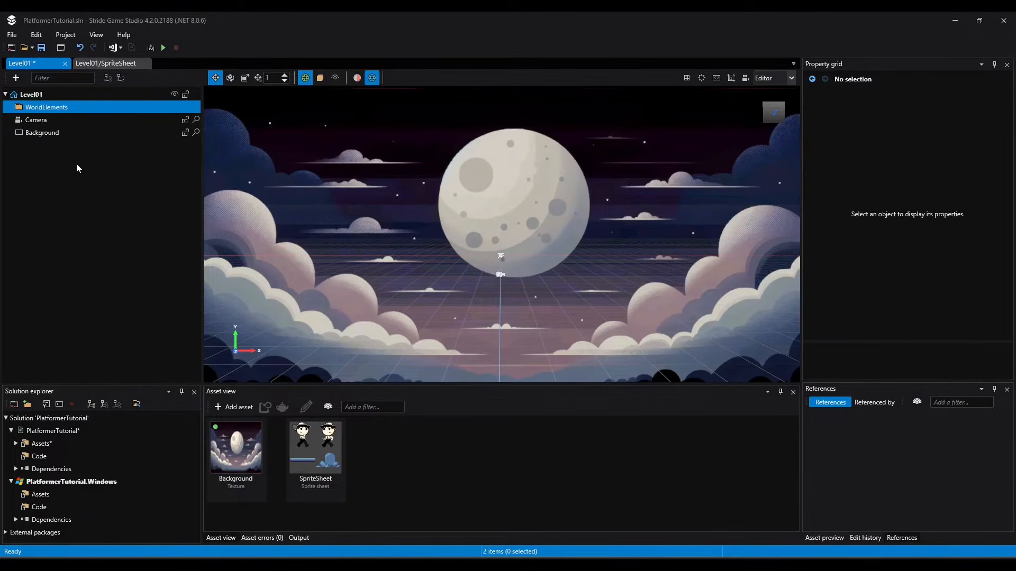
# Create an empty entity named platform inside the WorldElements folder.
pyautogui.rightClick(61, 107)
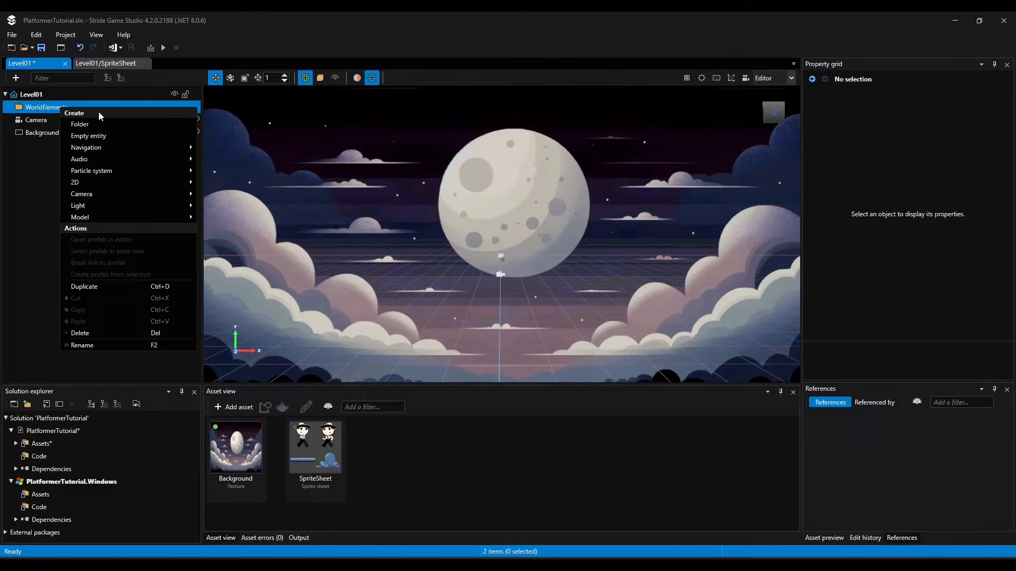
pyautogui.rightClick(43, 108)
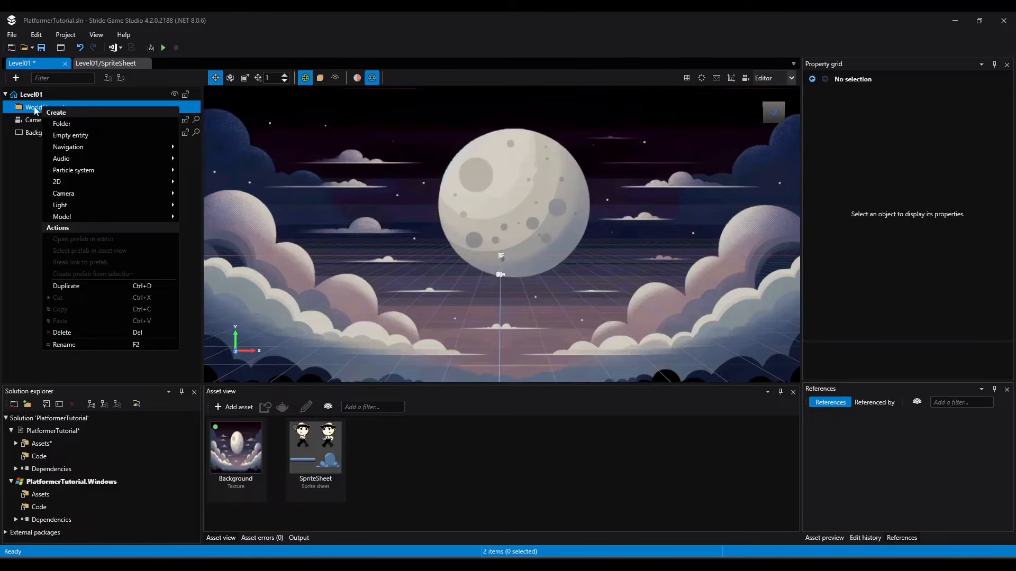
pyautogui.click(69, 136)
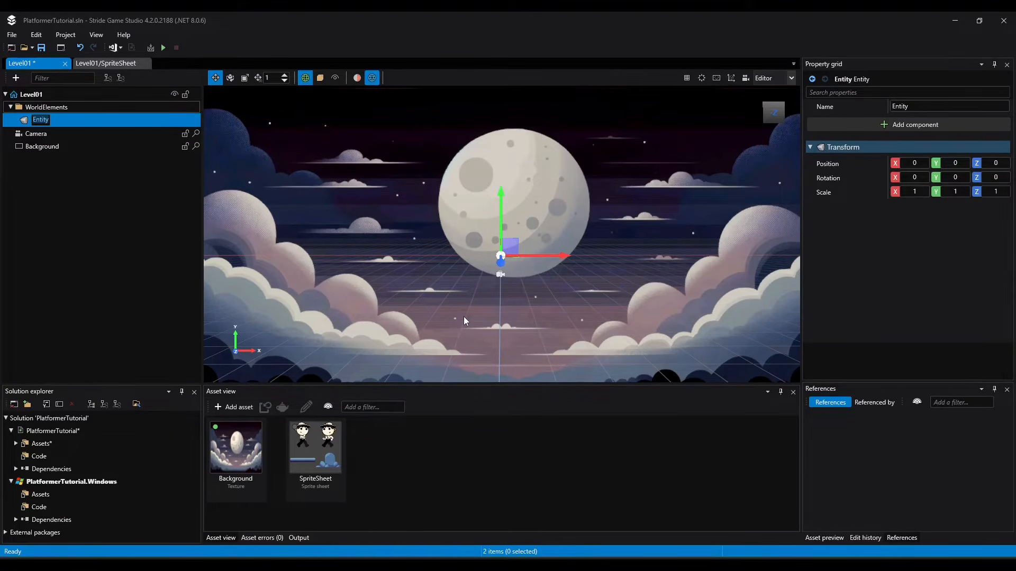
pyautogui.write('platform')
pyautogui.press('Return')
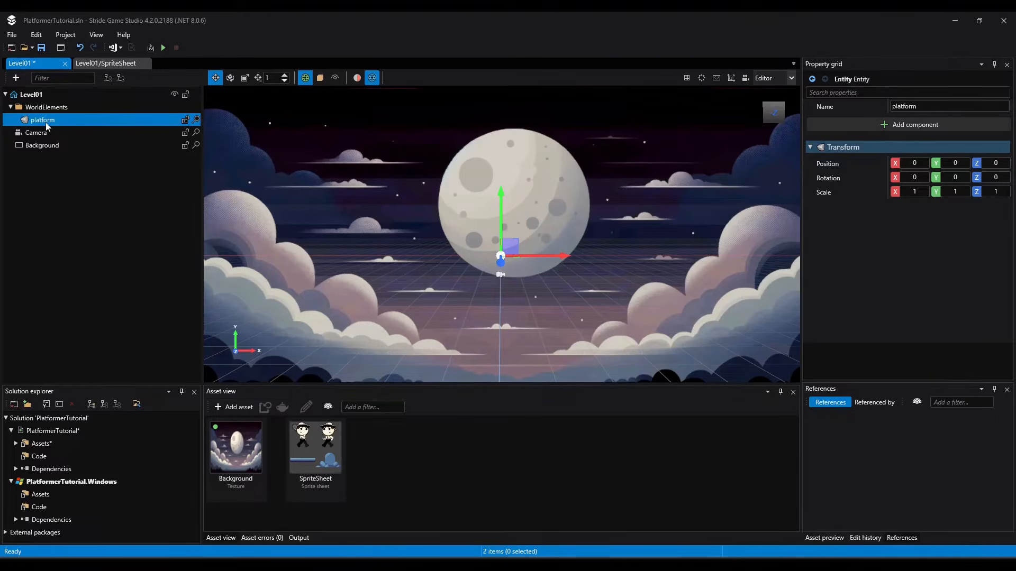
# Move the platform entity down along the Y axis to about -1.32.
pyautogui.rightClick(47, 123)
pyautogui.press('Escape')
pyautogui.moveTo(501, 211)
pyautogui.mouseDown()
pyautogui.moveTo(500, 220)
pyautogui.moveTo(500, 195)
pyautogui.moveTo(492, 244)
pyautogui.moveTo(497, 215)
pyautogui.moveTo(488, 241)
pyautogui.moveTo(497, 224)
pyautogui.mouseUp()
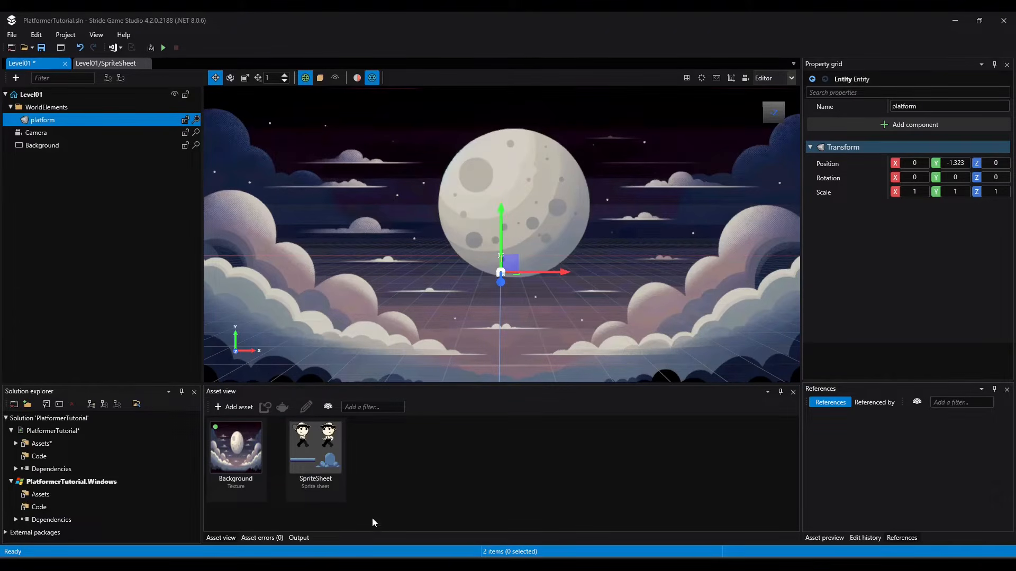
# Examine the sprites in SpriteSheet to find the index and texture region of Platform1.
pyautogui.doubleClick(312, 444)
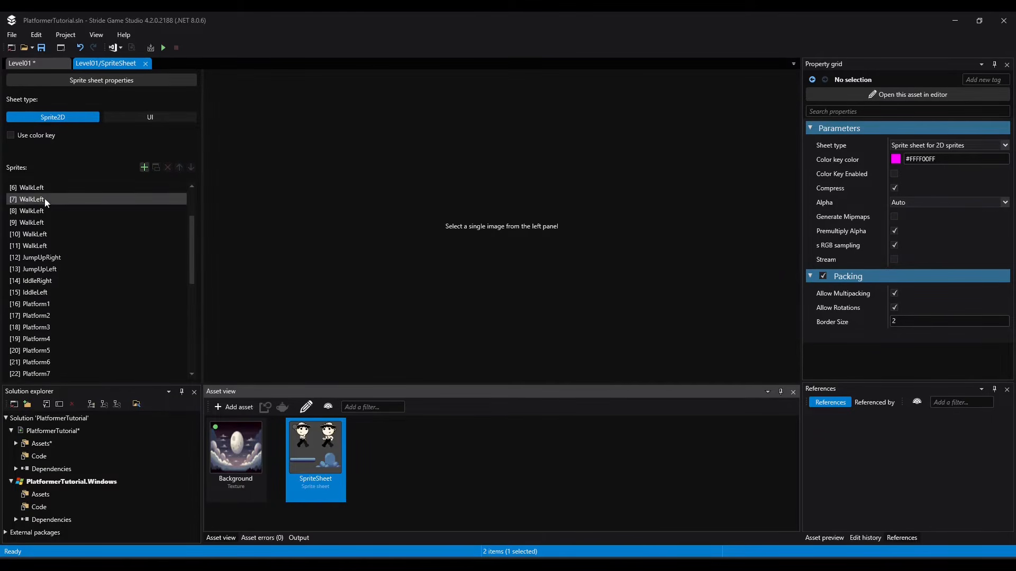
pyautogui.click(31, 188)
pyautogui.scroll(2, 80, 318)
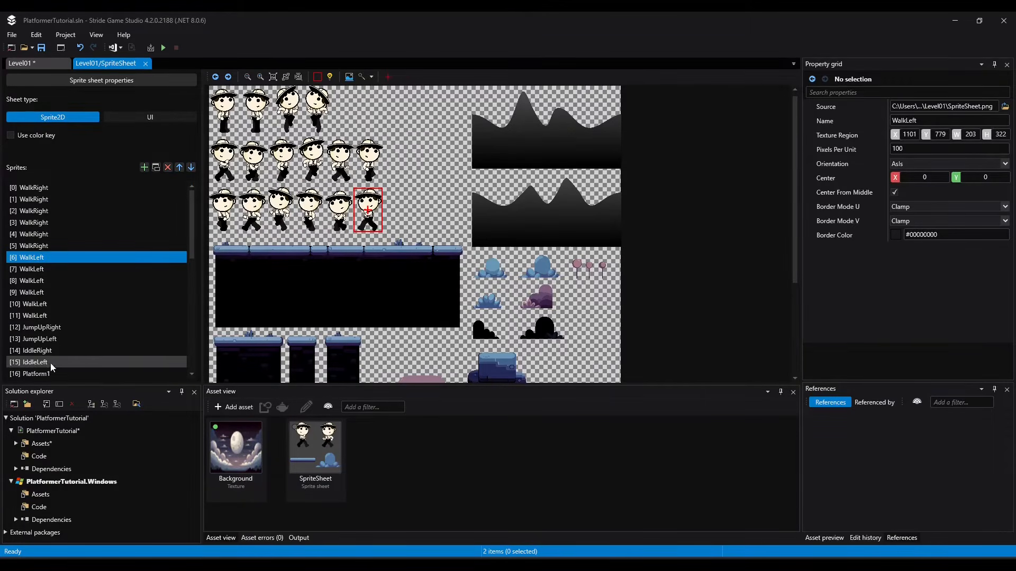
pyautogui.scroll(-1, 87, 349)
pyautogui.click(42, 340)
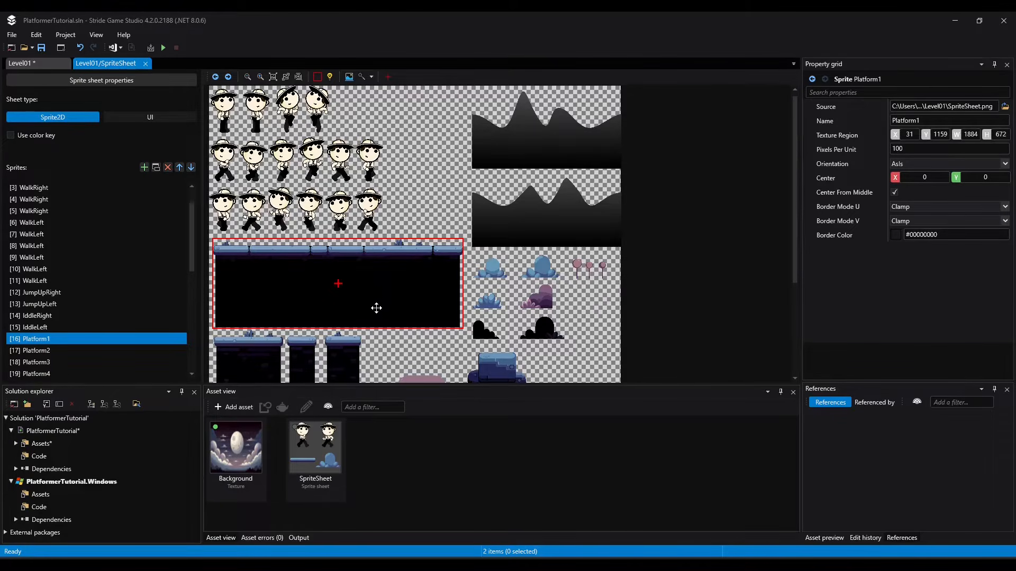
pyautogui.scroll(-1, 324, 297)
pyautogui.scroll(-1, 325, 298)
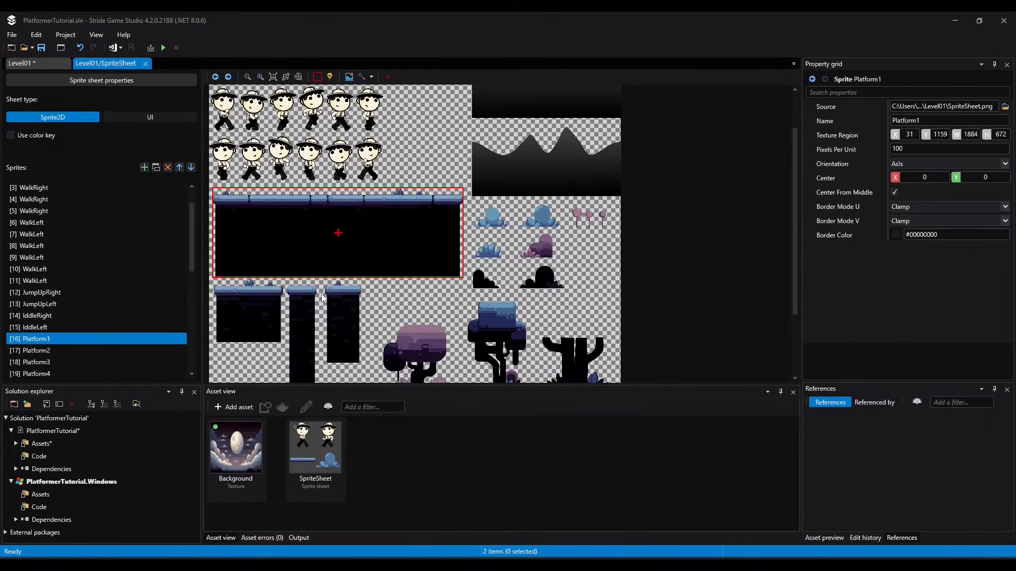
pyautogui.scroll(2, 323, 296)
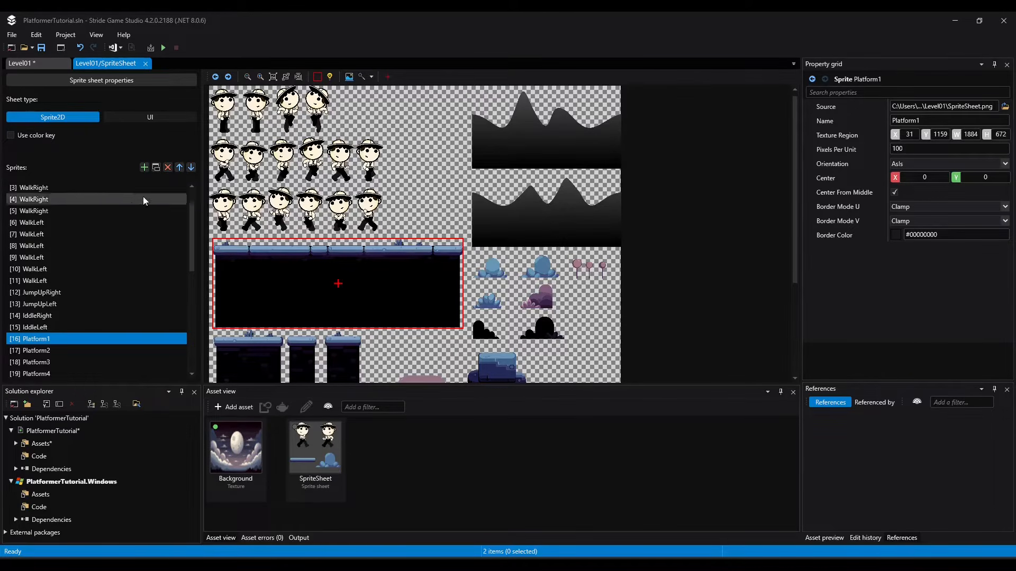
# Add a Sprite component to the platform entity in the Level01 scene and assign SpriteSheet as its source.
pyautogui.click(45, 64)
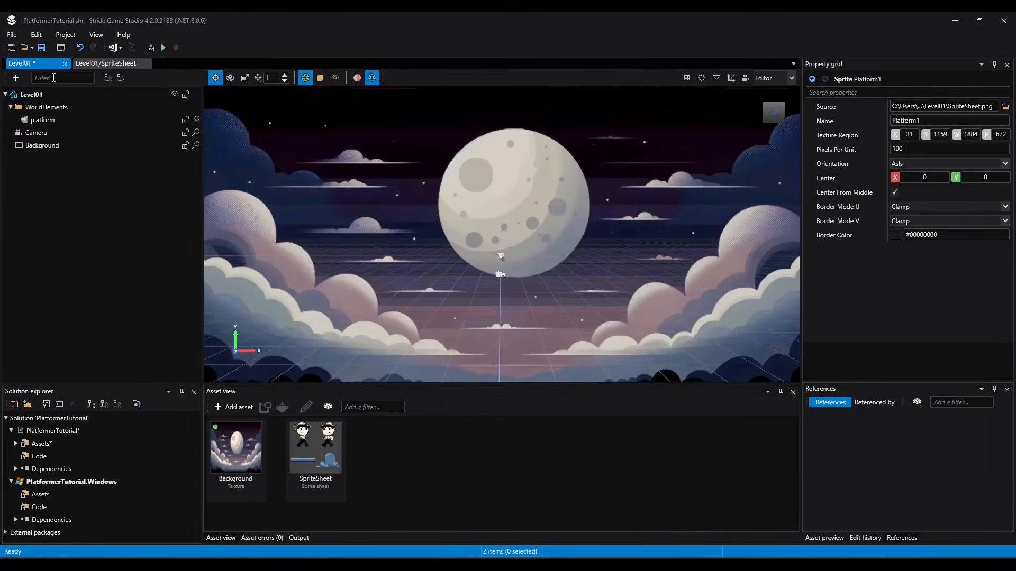
pyautogui.click(44, 120)
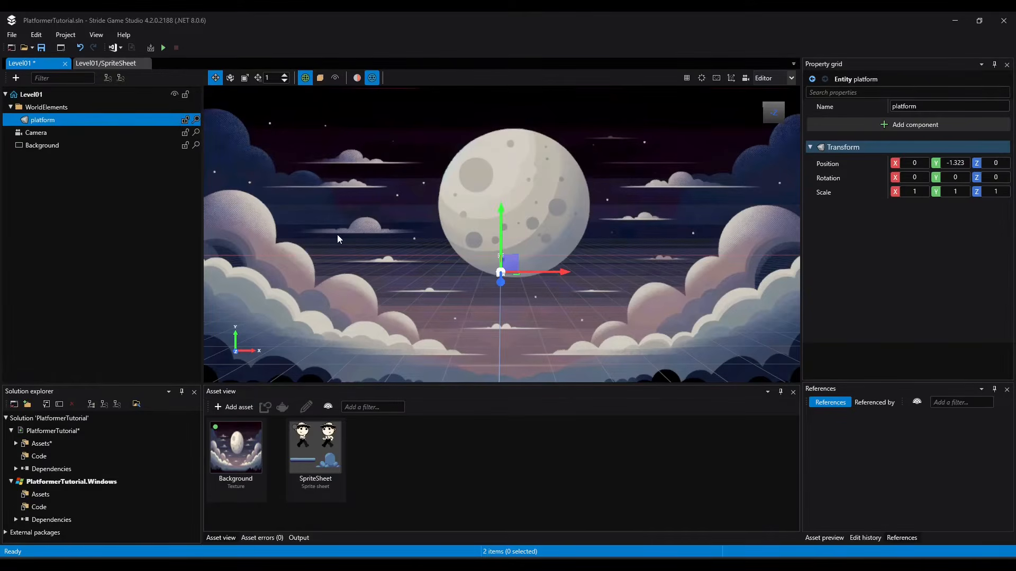
pyautogui.click(886, 124)
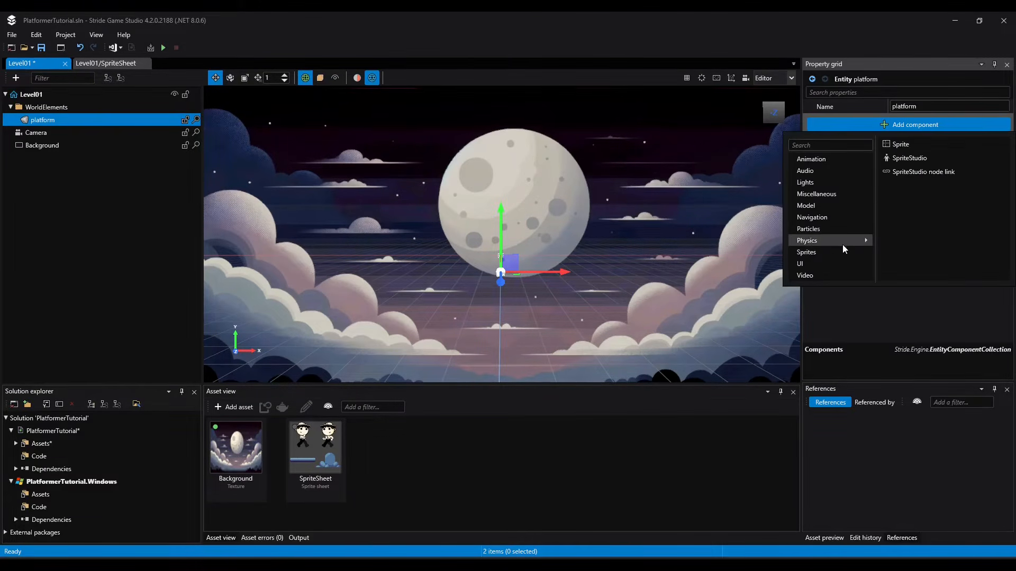
pyautogui.moveTo(817, 253)
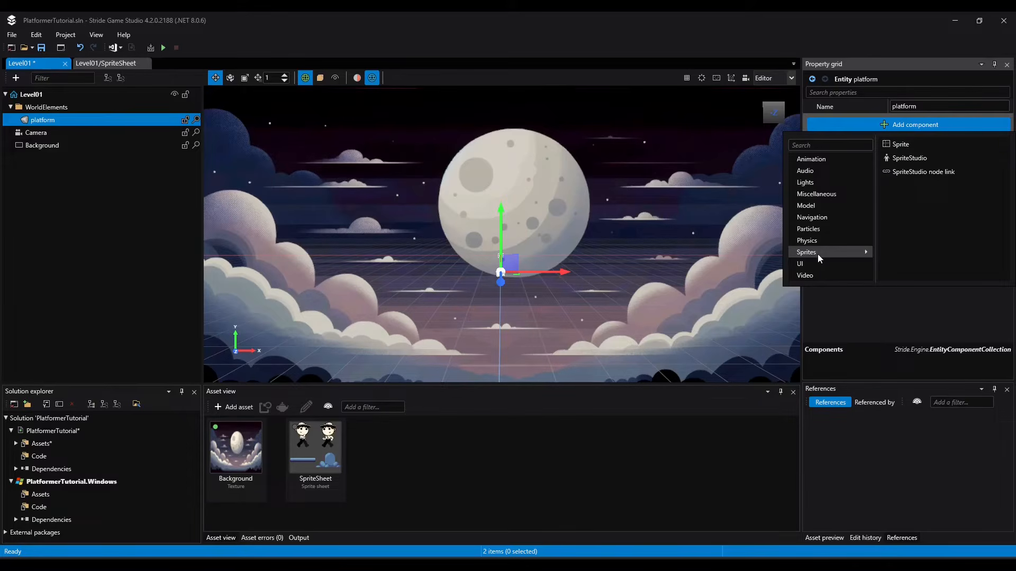
pyautogui.click(917, 146)
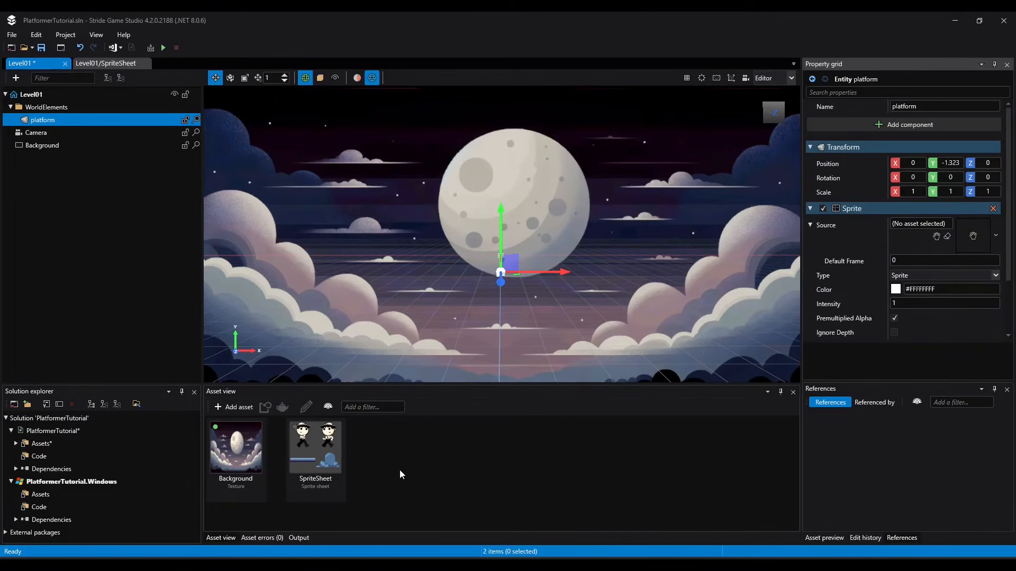
pyautogui.moveTo(294, 452); pyautogui.dragTo(967, 241)
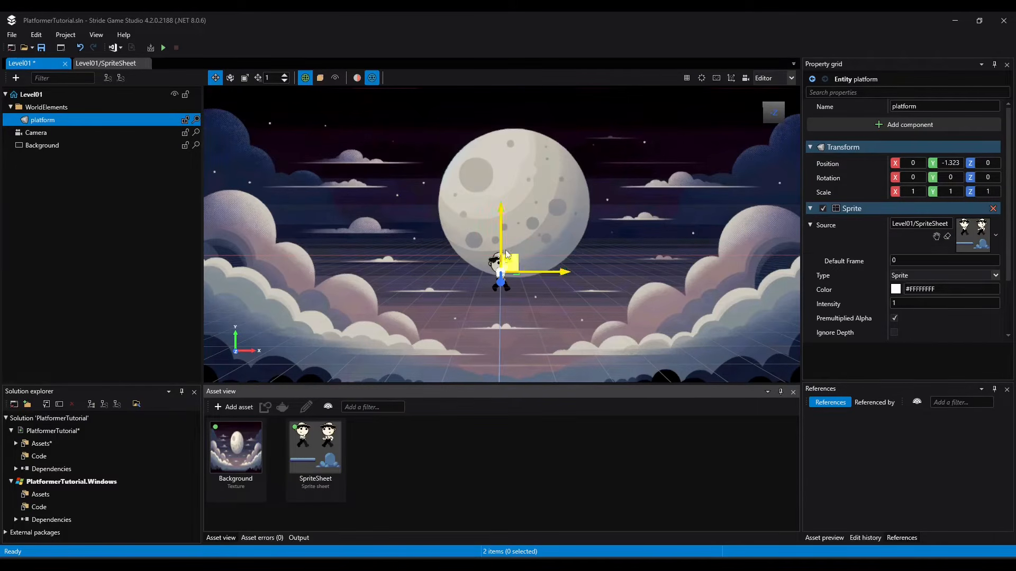
# Set the platform sprite's default frame to 16.
pyautogui.click(501, 282)
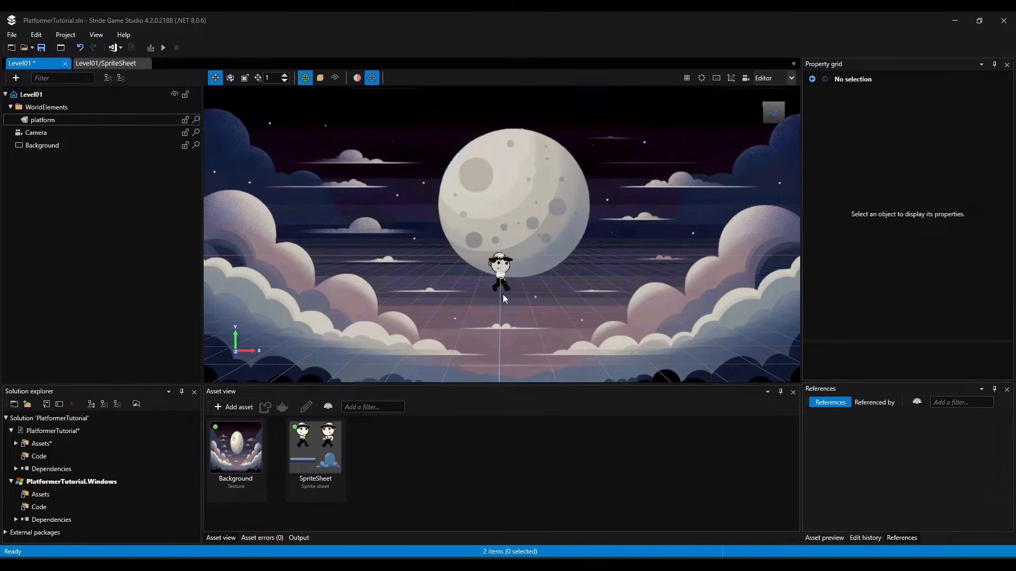
pyautogui.click(39, 124)
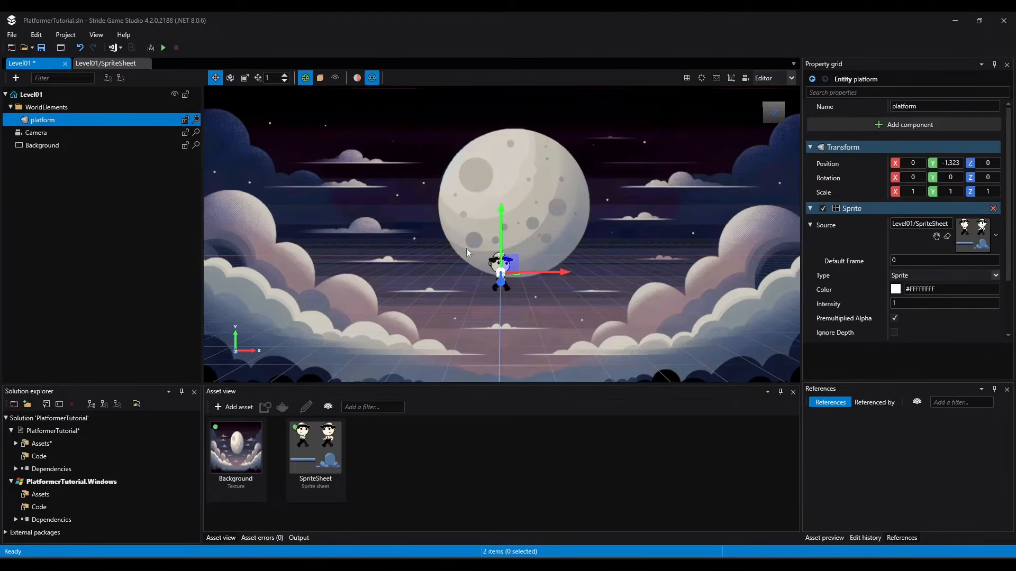
pyautogui.click(906, 259)
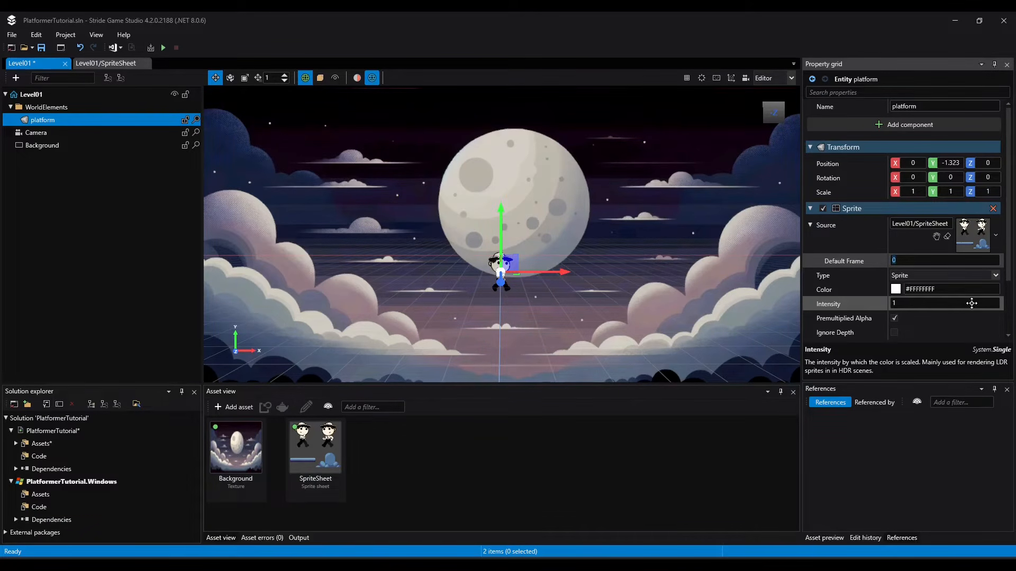
pyautogui.write('16')
pyautogui.press('Return')
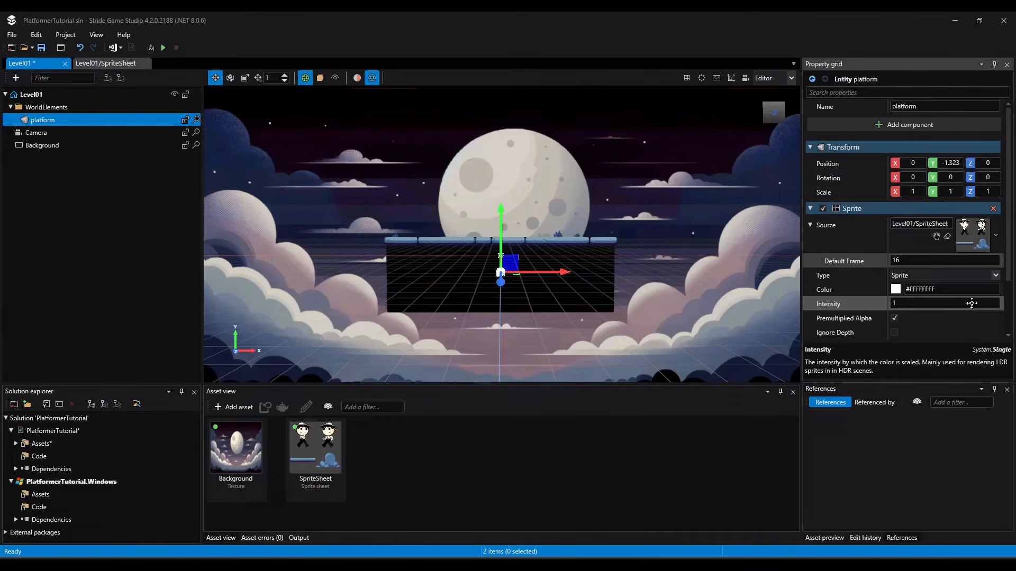
# Lower the platform along the Y axis to about -3.72, switching the transform gizmo to local coordinates.
pyautogui.moveTo(500, 228); pyautogui.dragTo(497, 251)
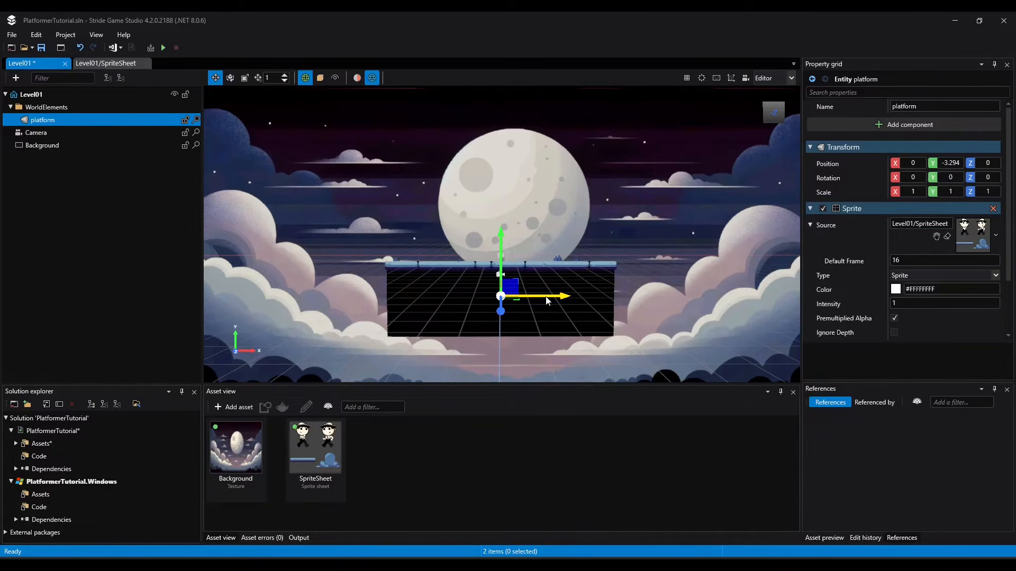
pyautogui.click(320, 78)
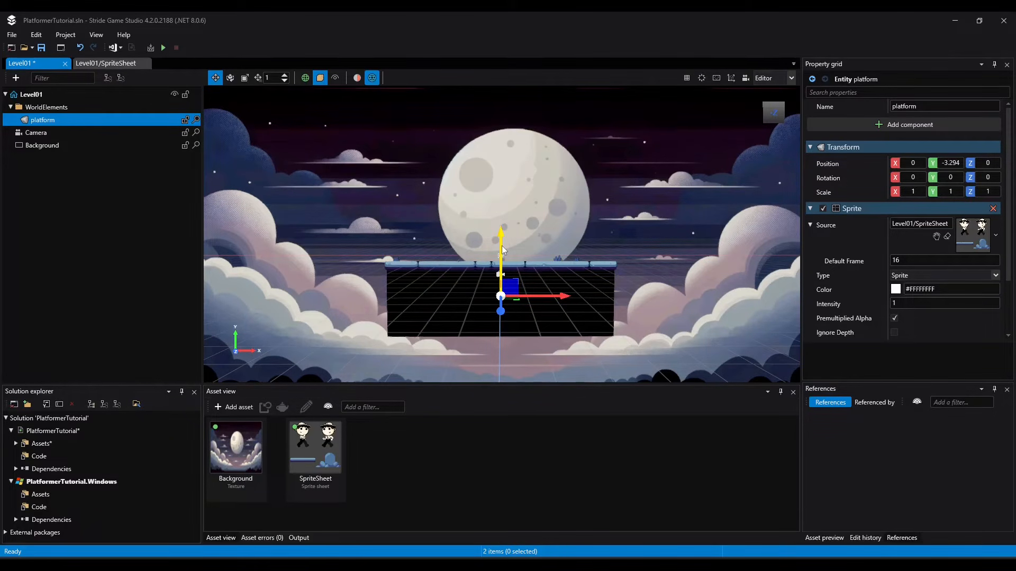
pyautogui.moveTo(501, 245); pyautogui.dragTo(502, 255)
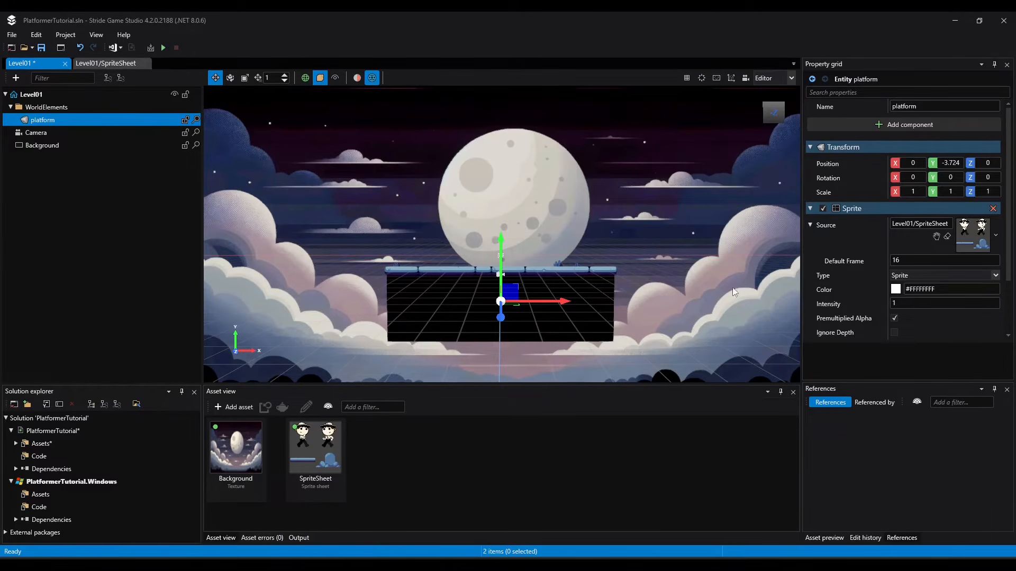
# Add a Static collider component with a box collider shape to the platform and check the Physics gizmo display option.
pyautogui.click(881, 126)
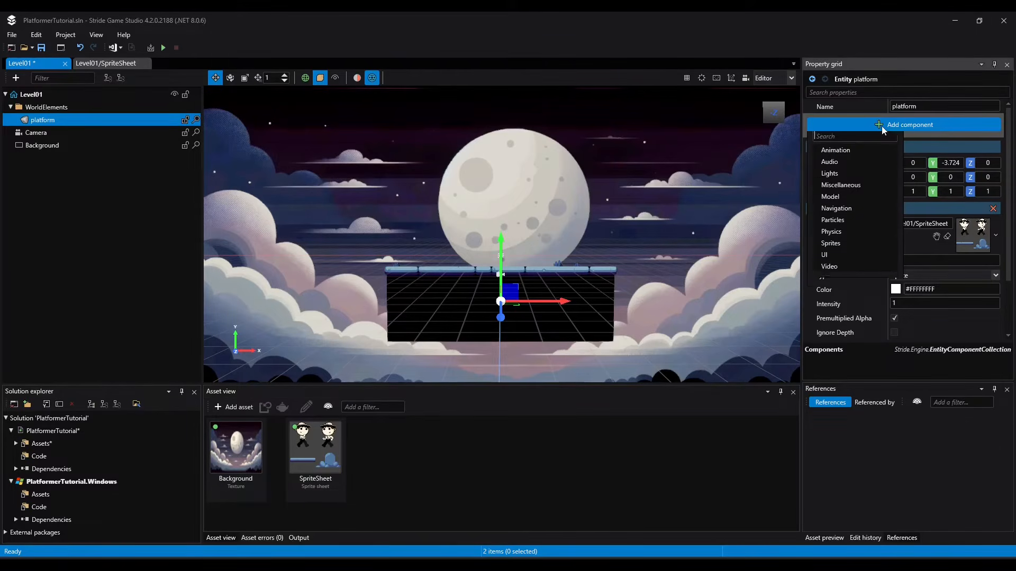
pyautogui.moveTo(829, 240)
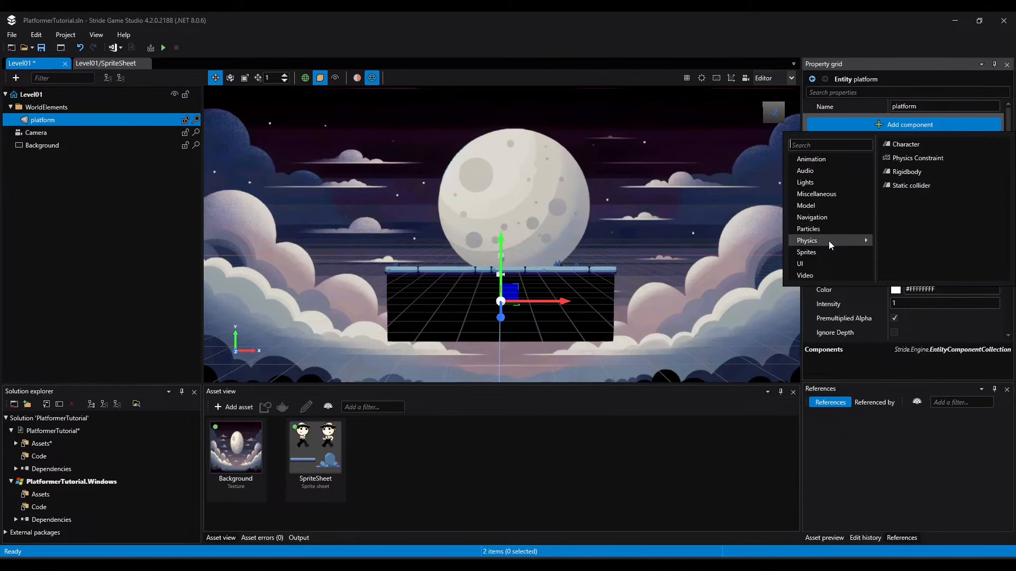
pyautogui.click(906, 185)
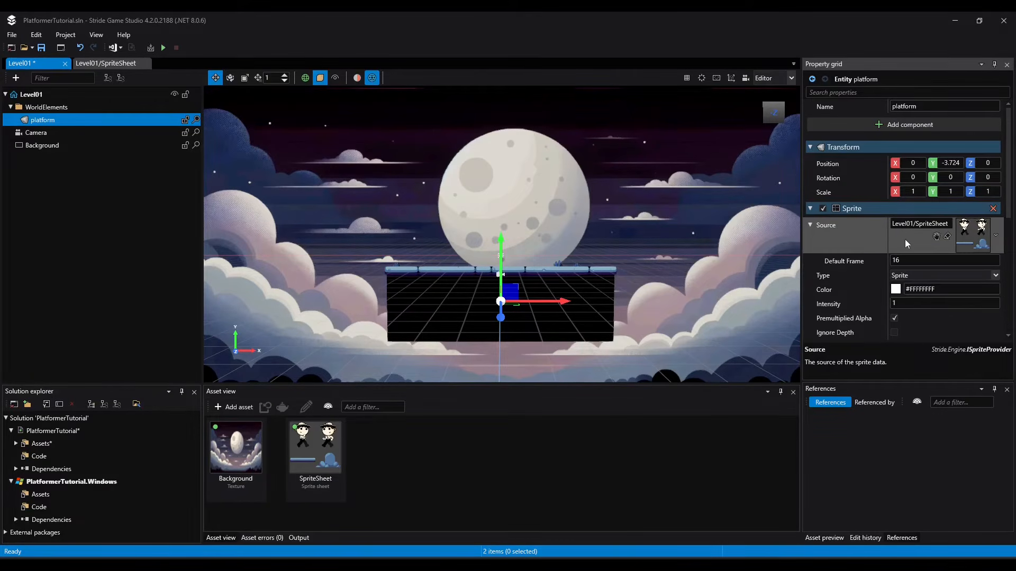
pyautogui.scroll(-4, 868, 249)
pyautogui.scroll(-3, 959, 255)
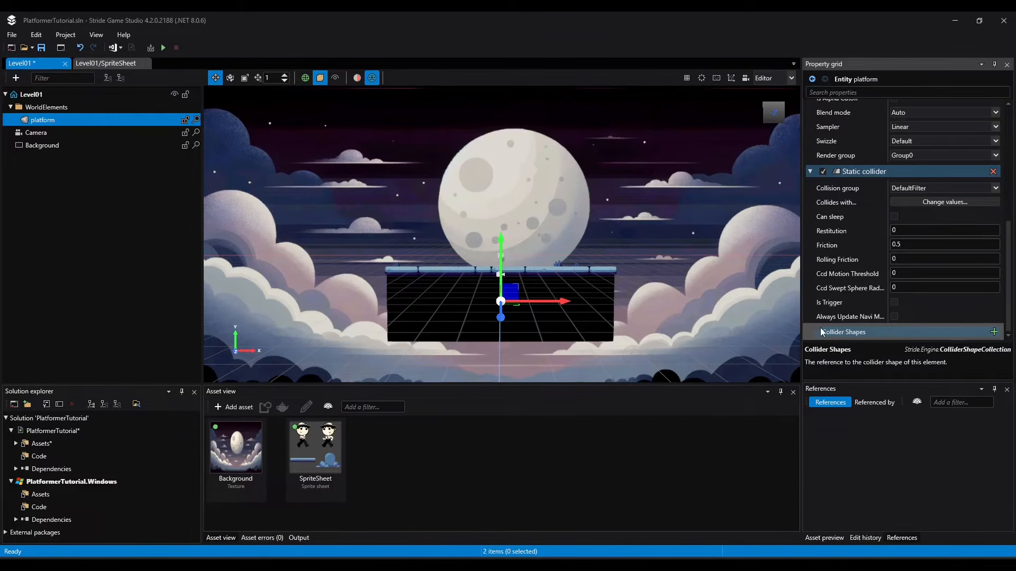
pyautogui.click(993, 333)
pyautogui.click(981, 341)
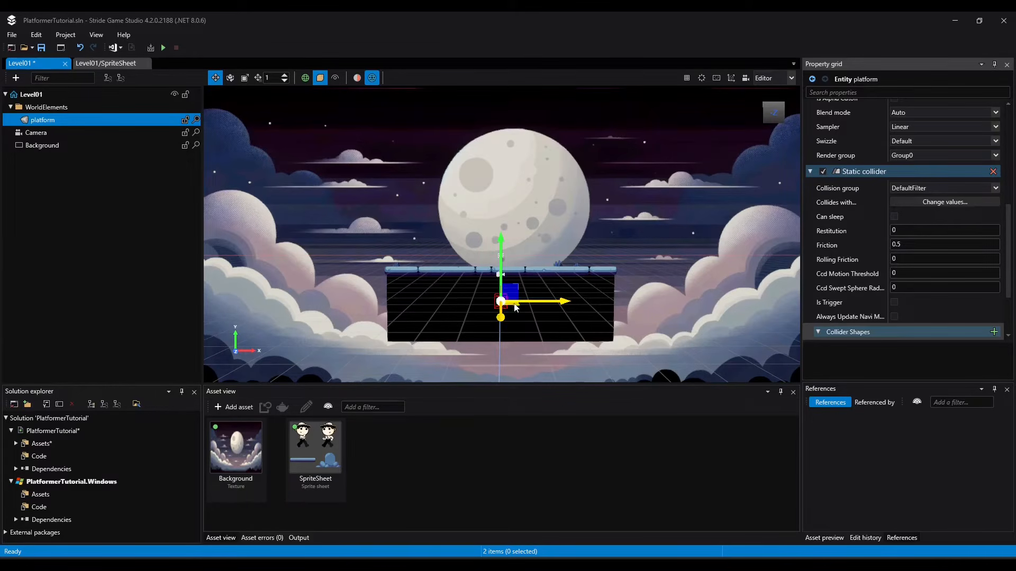
pyautogui.click(731, 77)
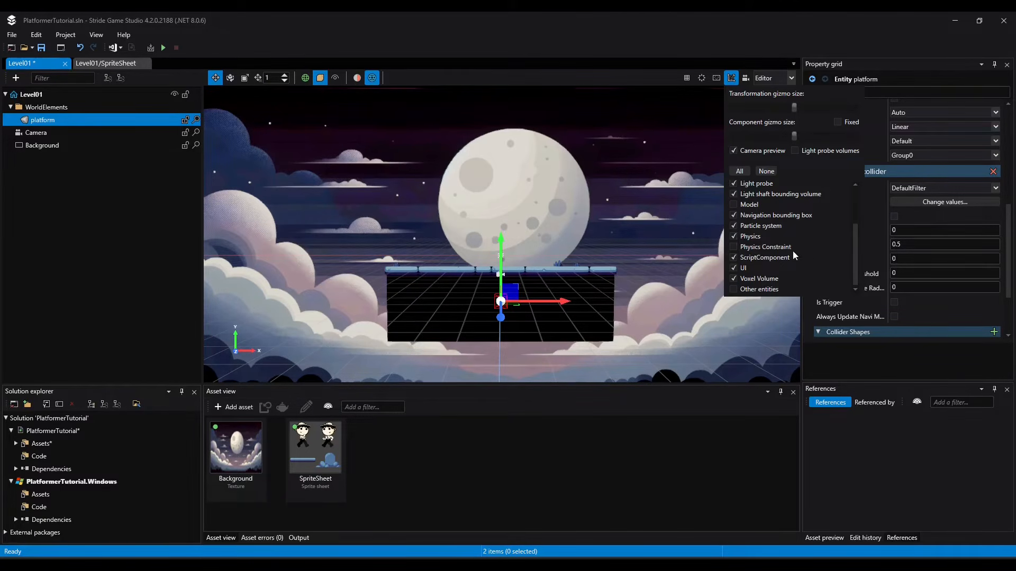
pyautogui.click(607, 299)
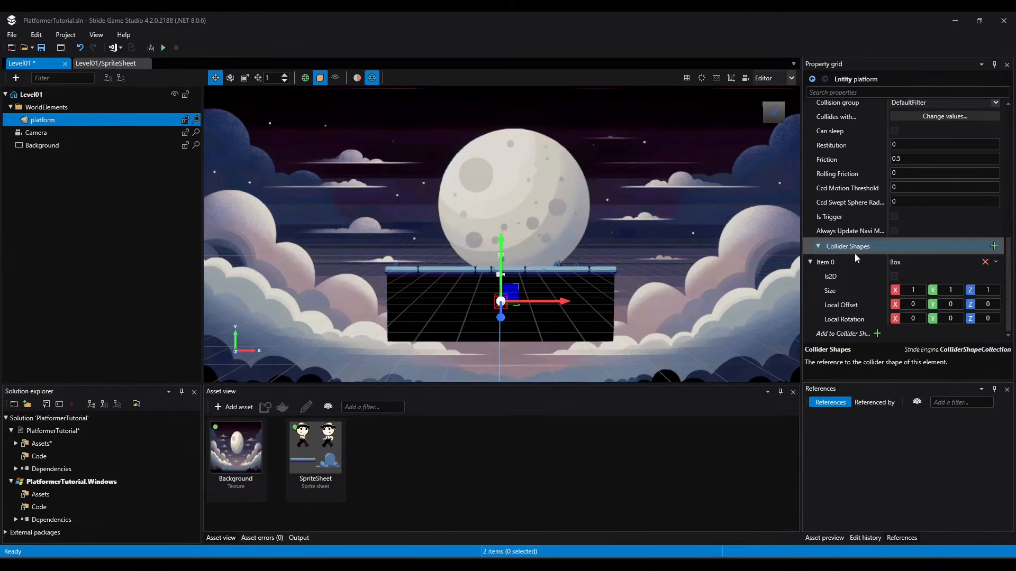
# Make the platform's box collider 2D, with size X 18.5 and Y 6 and a local Y offset of -0.2.
pyautogui.click(894, 276)
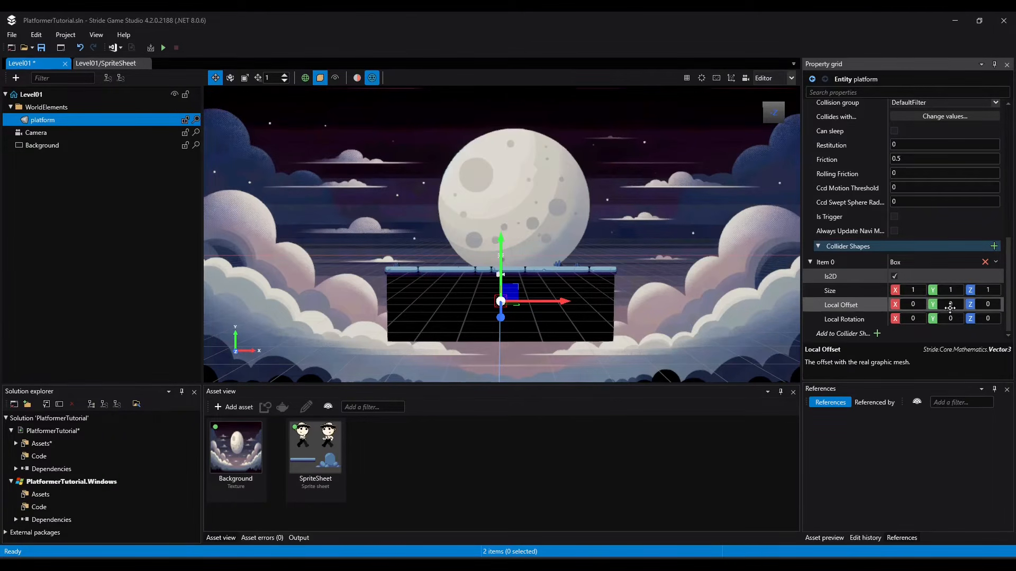
pyautogui.click(915, 290)
pyautogui.write('18.5')
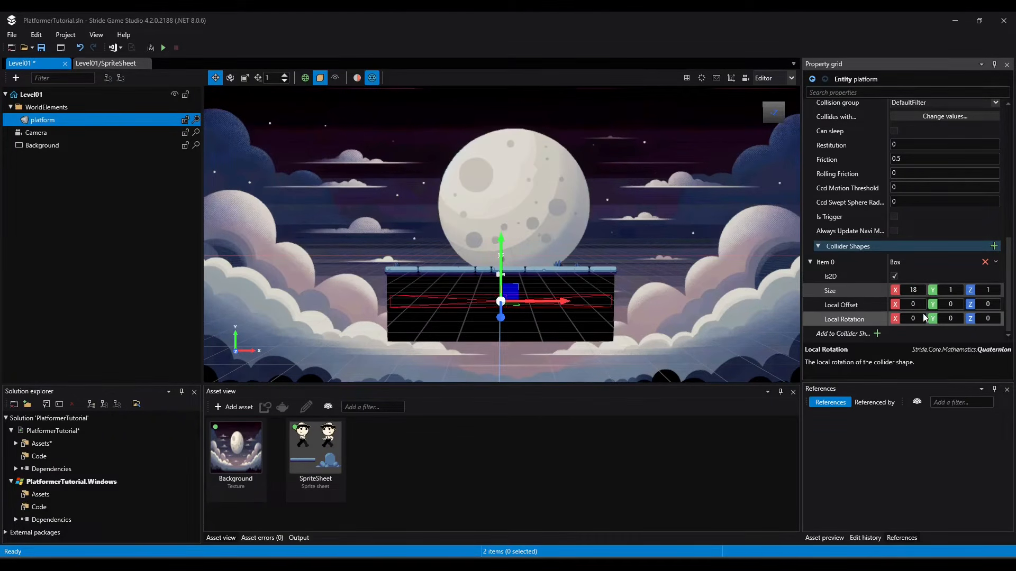
pyautogui.press('Tab')
pyautogui.write('6.5')
pyautogui.press('BackSpace')
pyautogui.press('BackSpace')
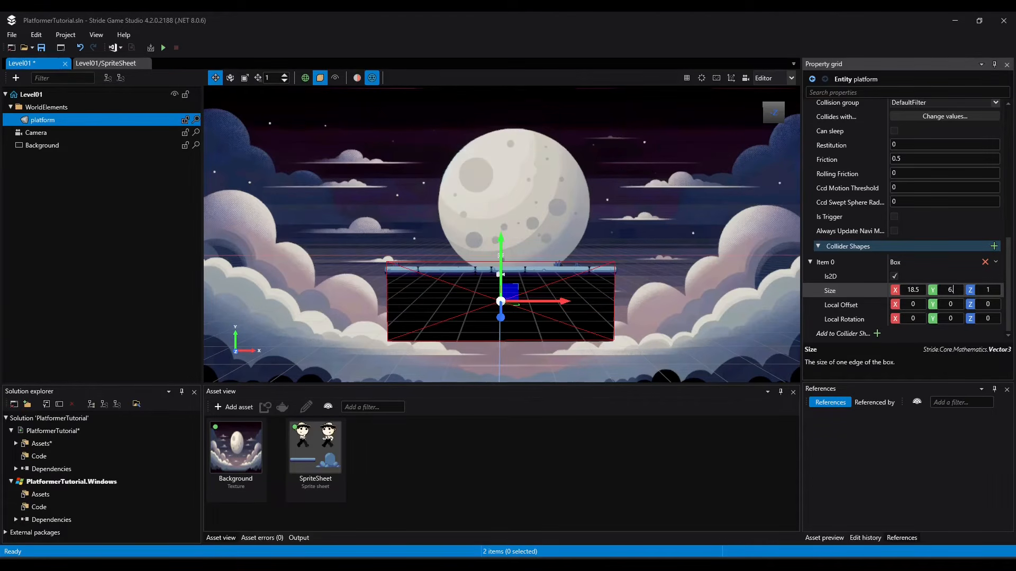
pyautogui.moveTo(950, 305); pyautogui.dragTo(946, 305)
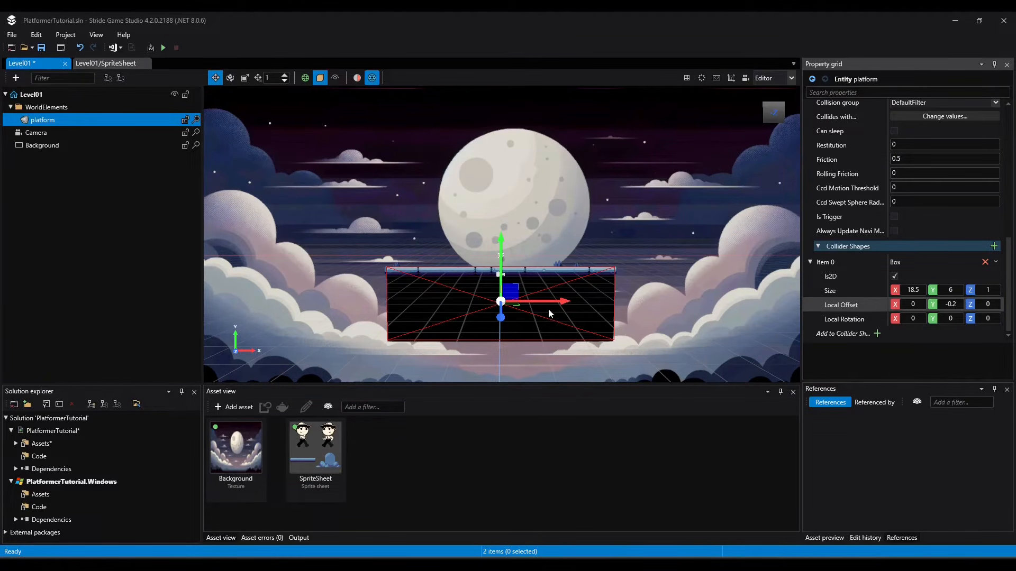
pyautogui.click(41, 47)
pyautogui.press('Delete')
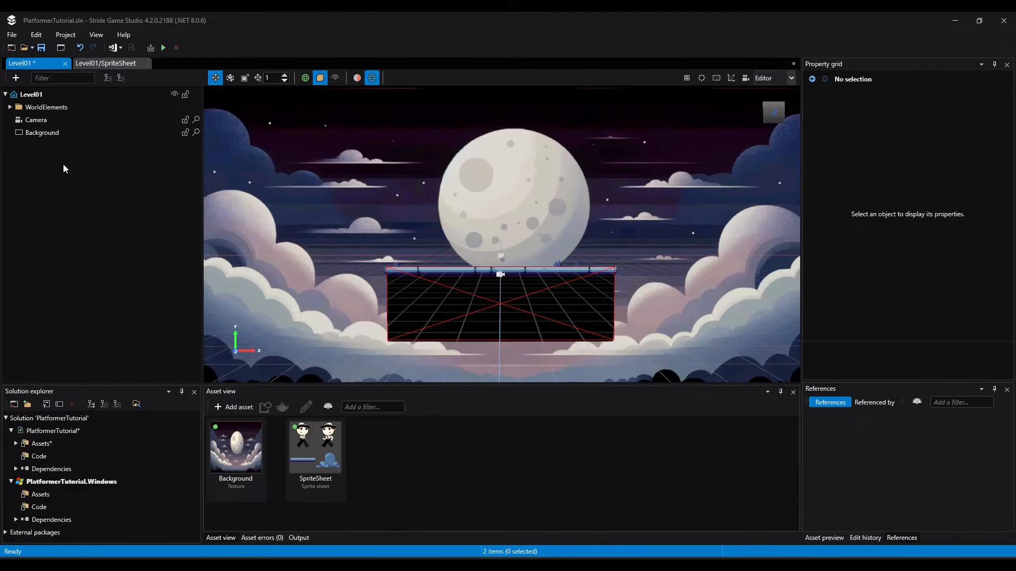
# Create an empty entity named GhostHunter directly under the Level01 scene.
pyautogui.rightClick(26, 94)
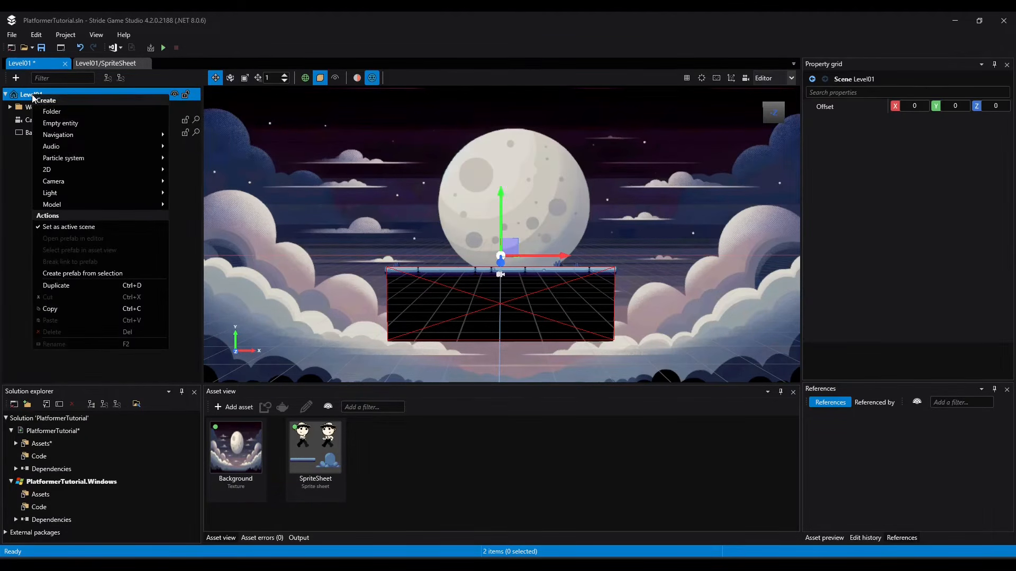
pyautogui.click(61, 125)
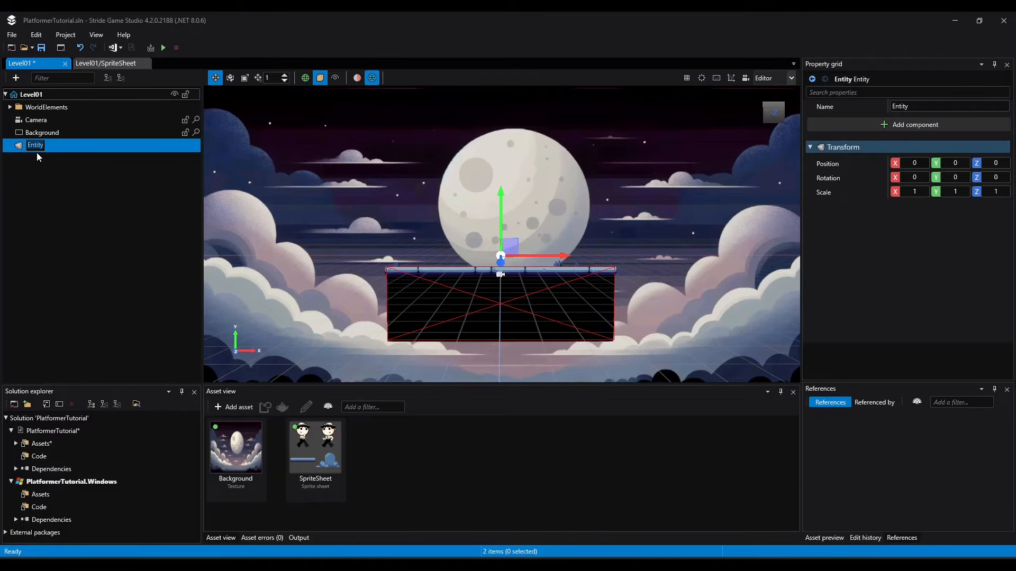
pyautogui.write('GhostHunter')
pyautogui.press('Return')
# Raise the GhostHunter entity along the Y axis so it sits above the platform in front of the moon.
pyautogui.moveTo(500, 217); pyautogui.dragTo(503, 205)
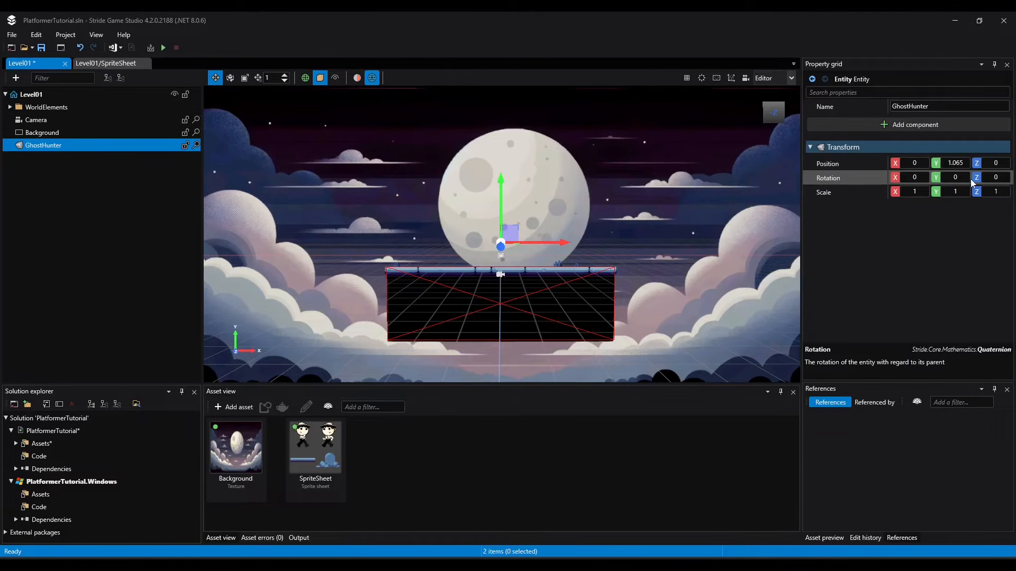
pyautogui.moveTo(502, 206); pyautogui.dragTo(503, 186)
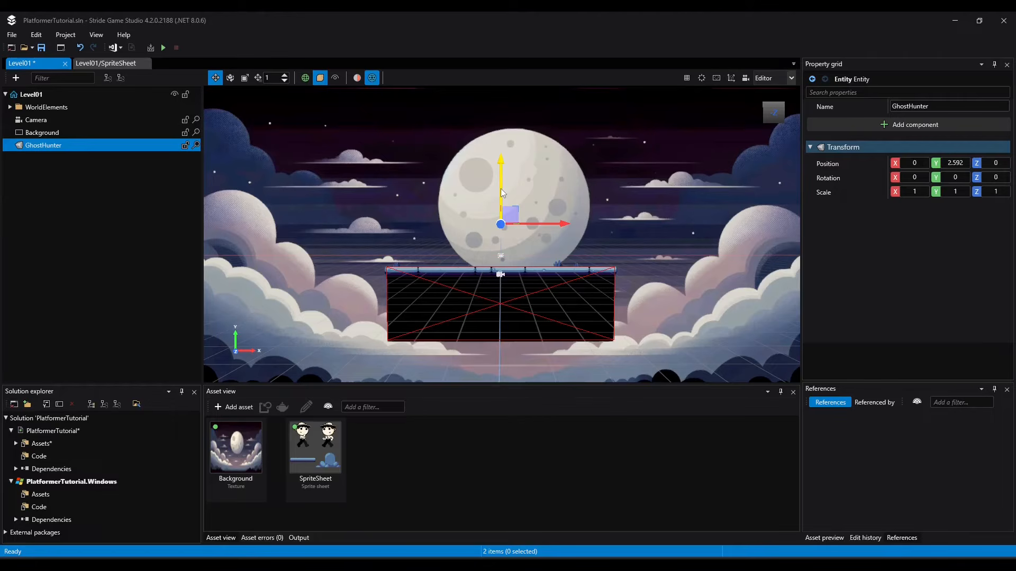
pyautogui.moveTo(501, 188); pyautogui.dragTo(501, 197)
# Add a Sprite component to the GhostHunter entity with SpriteSheet as its source.
pyautogui.click(909, 125)
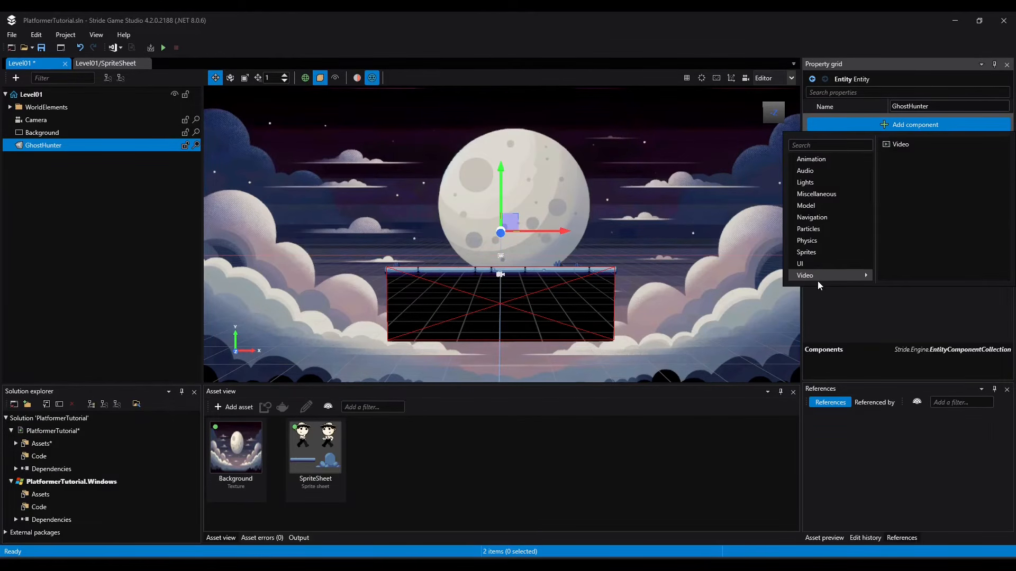
pyautogui.click(907, 158)
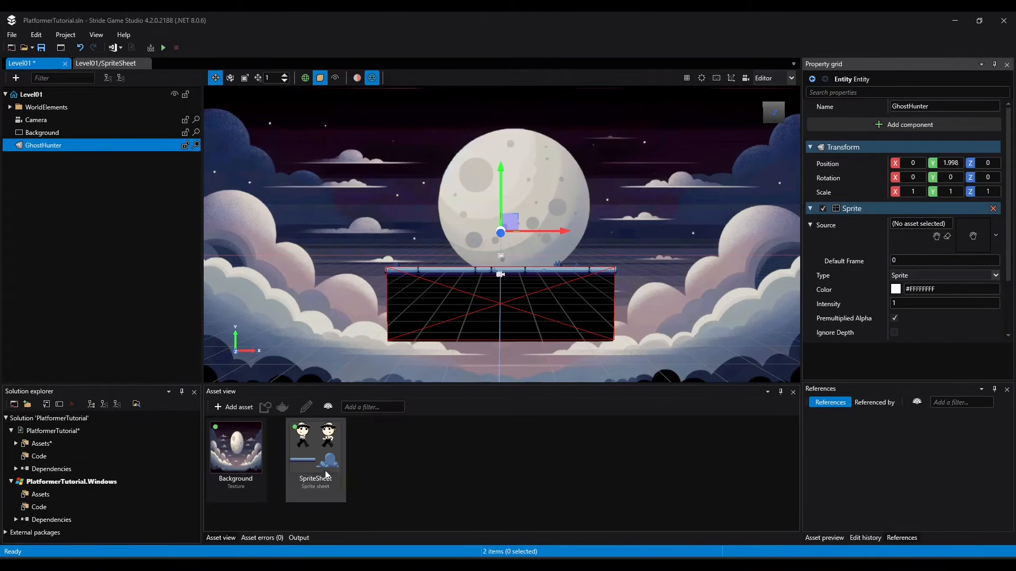
pyautogui.moveTo(319, 458); pyautogui.dragTo(975, 233)
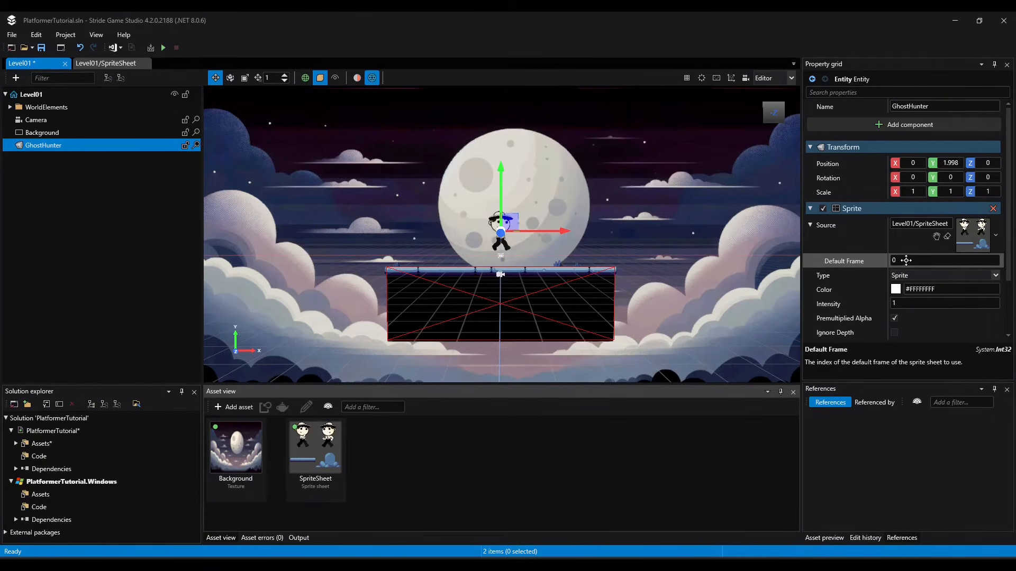
# Look up the IddleRight sprite's index in SpriteSheet and set GhostHunter's default sprite frame to 14.
pyautogui.doubleClick(328, 449)
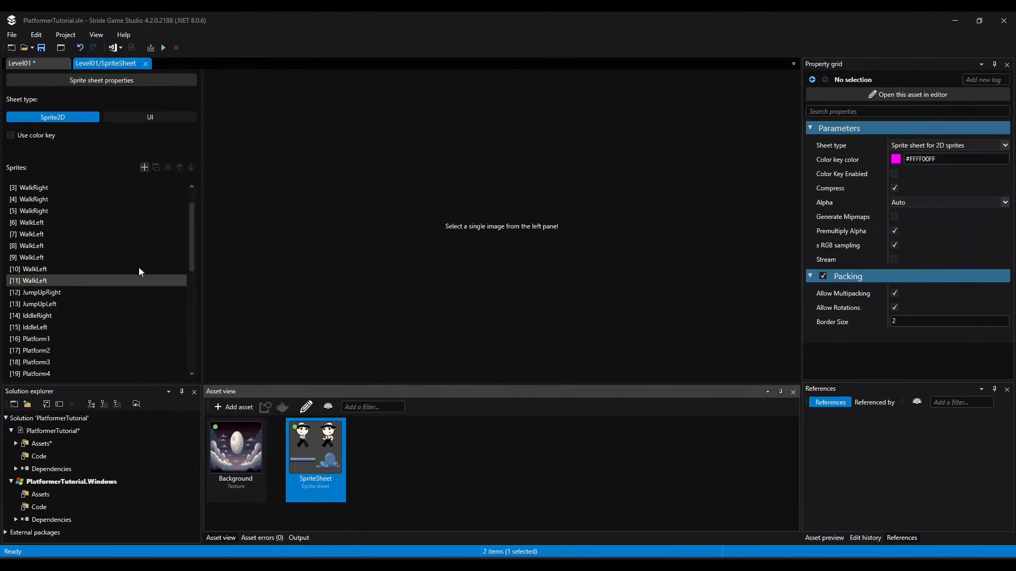
pyautogui.click(49, 315)
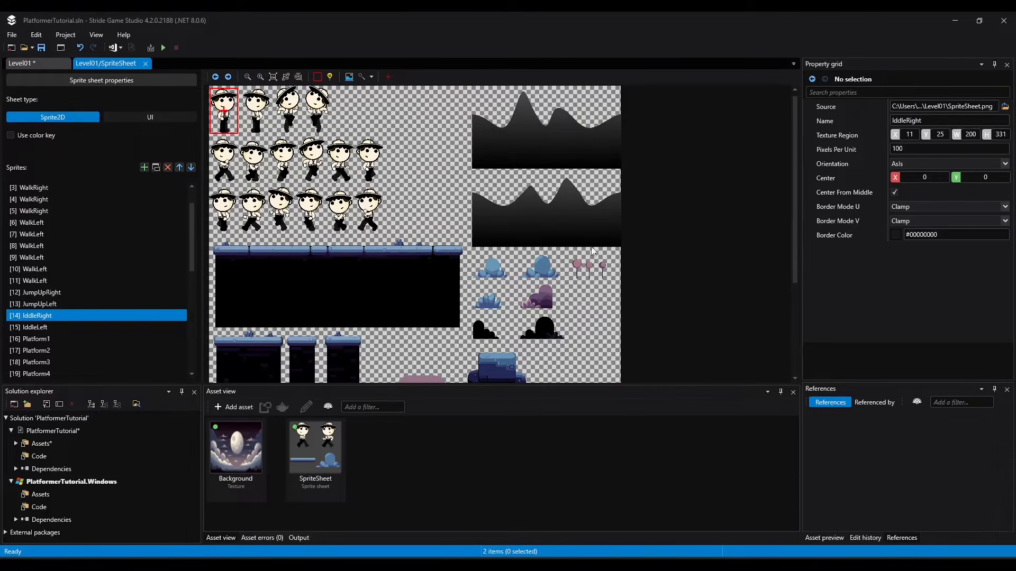
pyautogui.click(33, 64)
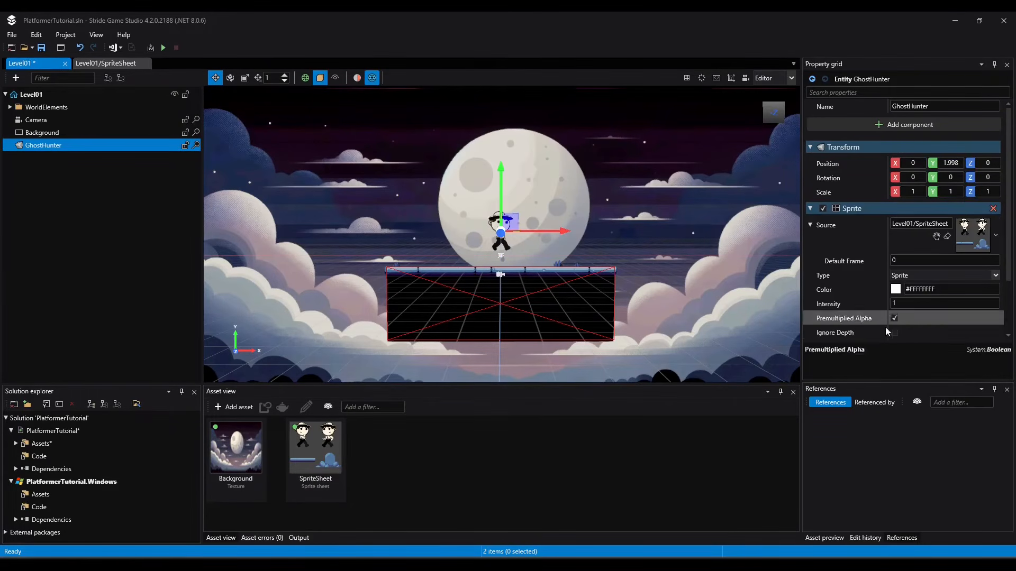
pyautogui.click(910, 258)
pyautogui.write('14')
pyautogui.press('Return')
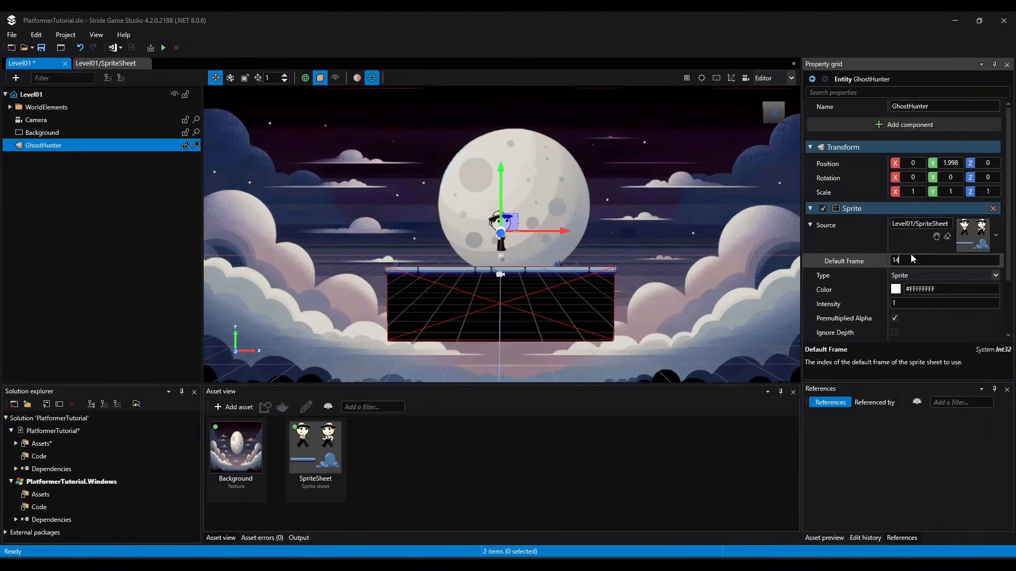
# Raise GhostHunter to about Y 5.08 and add a Character physics component with a box collider shape.
pyautogui.moveTo(501, 201); pyautogui.dragTo(500, 163)
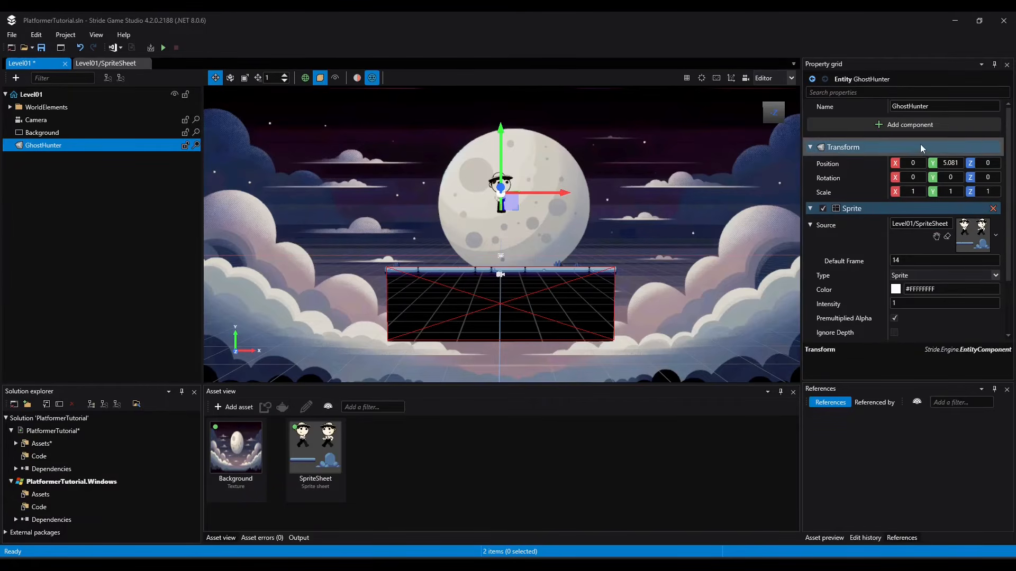
pyautogui.click(915, 126)
pyautogui.moveTo(831, 243)
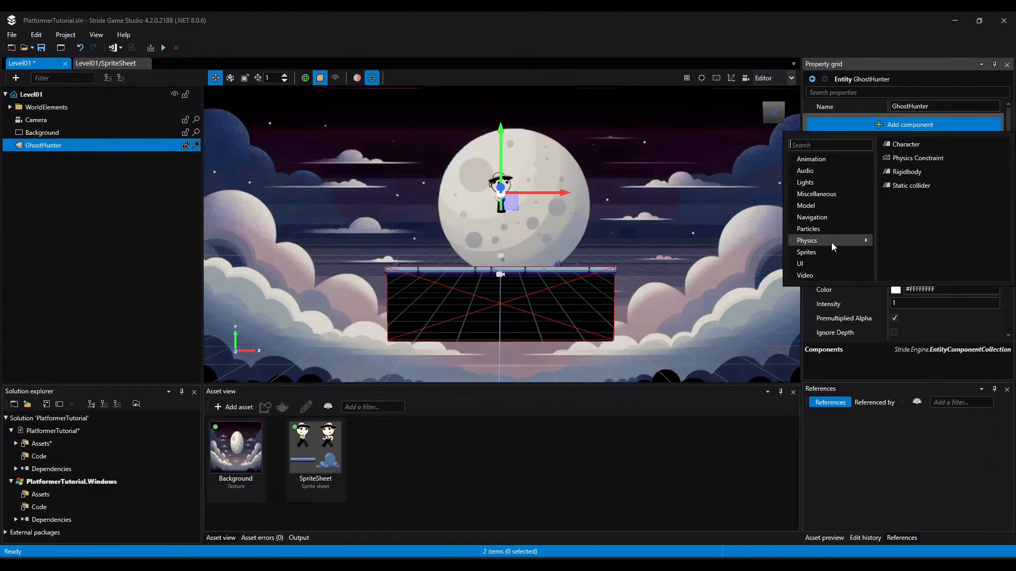
pyautogui.click(912, 147)
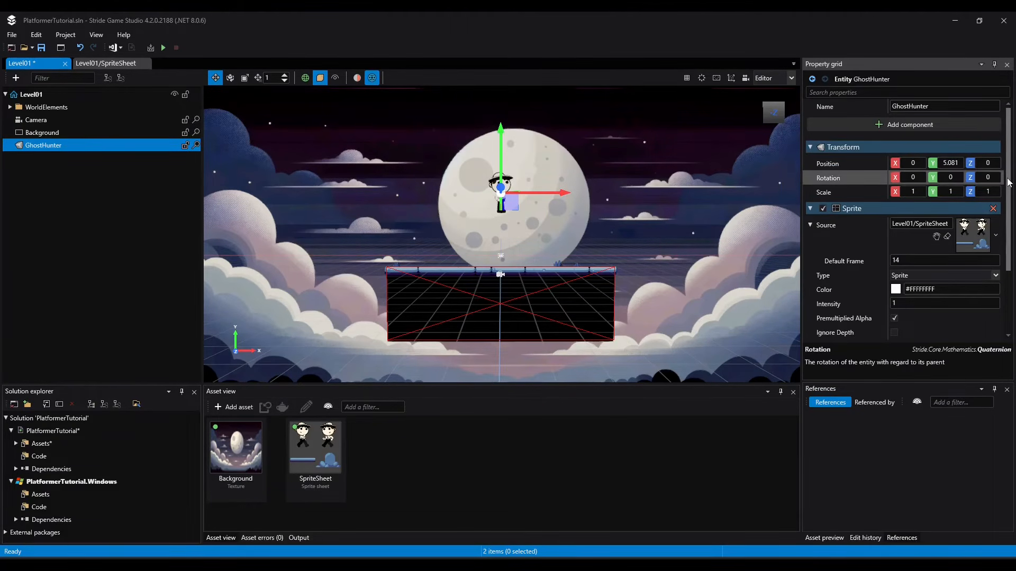
pyautogui.scroll(-5, 935, 187)
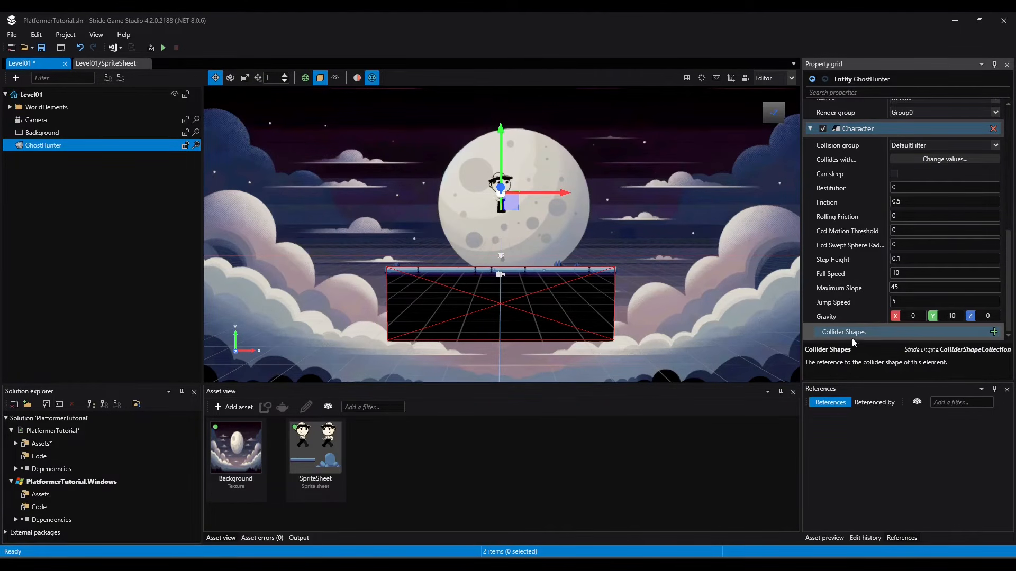
pyautogui.click(992, 332)
pyautogui.click(978, 345)
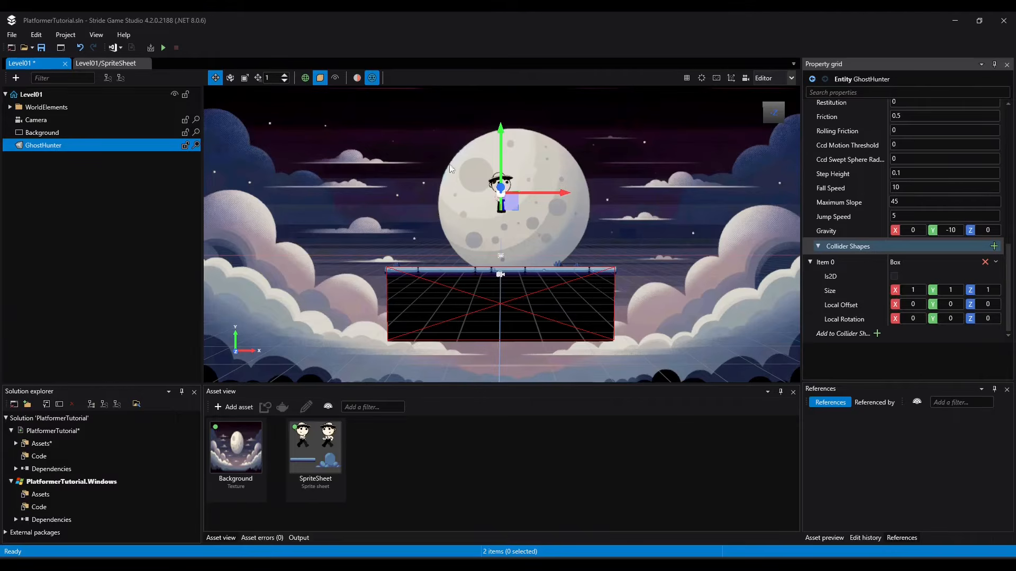
# Move GhostHunter along the X axis to about -7.18, clear of the moon.
pyautogui.moveTo(537, 192); pyautogui.dragTo(439, 193)
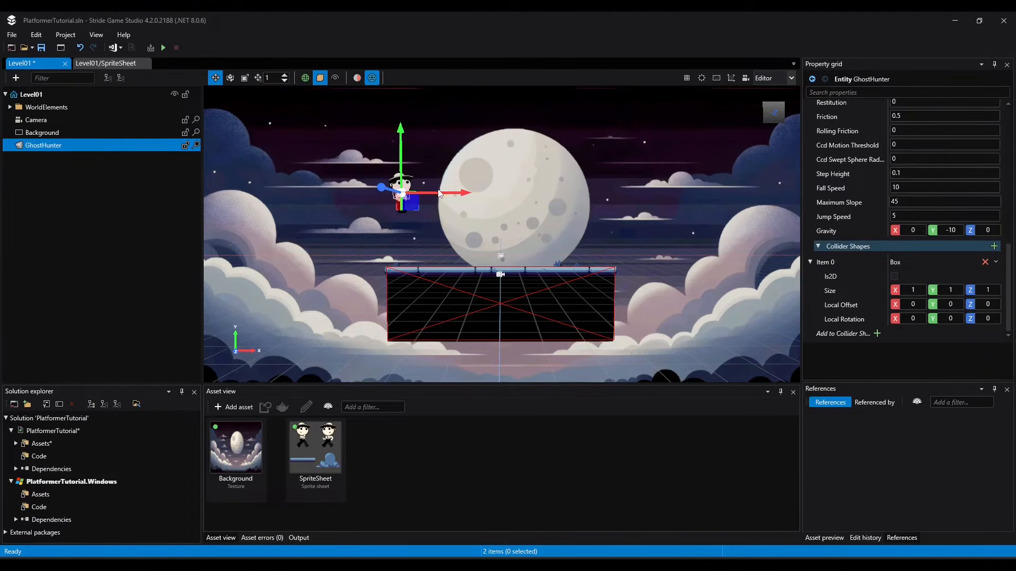
pyautogui.scroll(3, 420, 235)
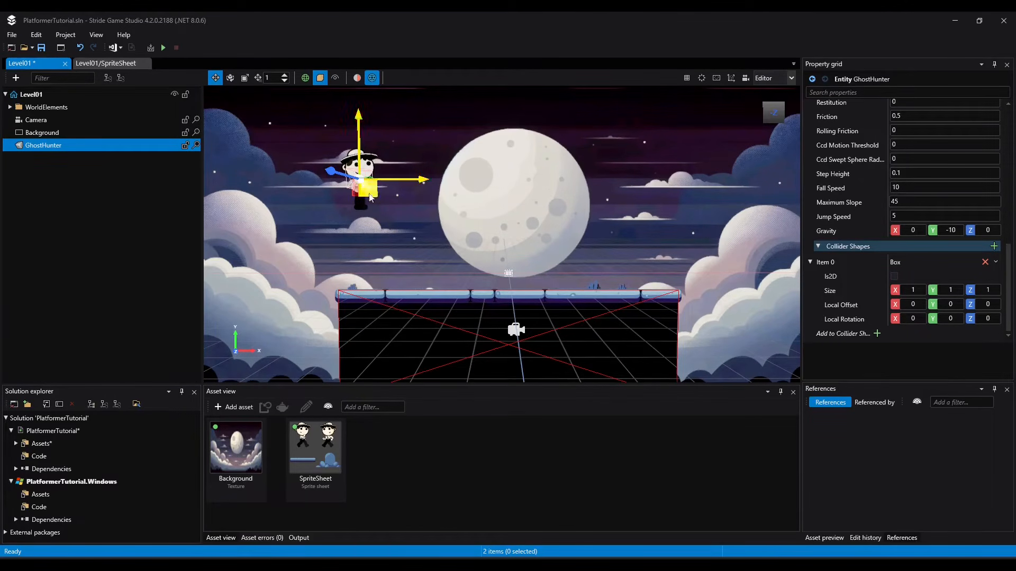
pyautogui.moveTo(400, 181)
pyautogui.mouseDown()
pyautogui.moveTo(426, 183)
pyautogui.moveTo(416, 183)
pyautogui.mouseUp()
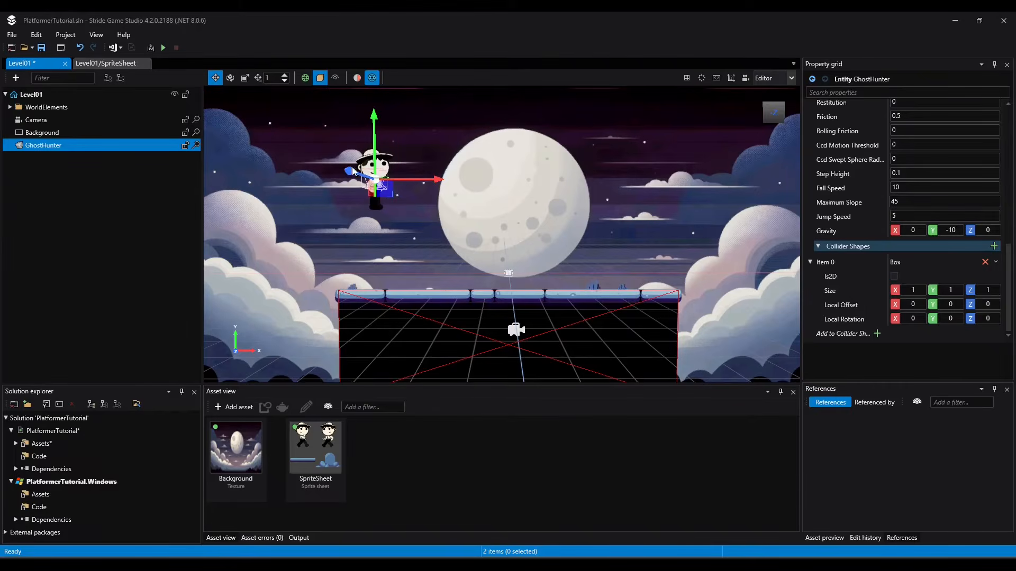
# Make GhostHunter's box collider 2D, with size X 2, Y 3.2 and Z 0.
pyautogui.click(894, 276)
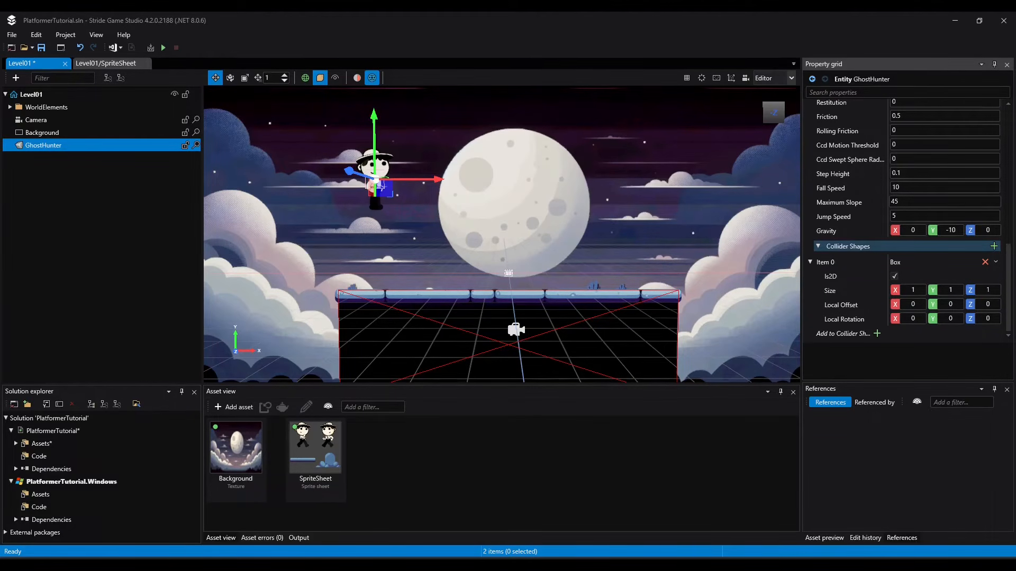
pyautogui.click(913, 290)
pyautogui.write('2')
pyautogui.press('Return')
pyautogui.click(951, 290)
pyautogui.write('3.2')
pyautogui.press('Return')
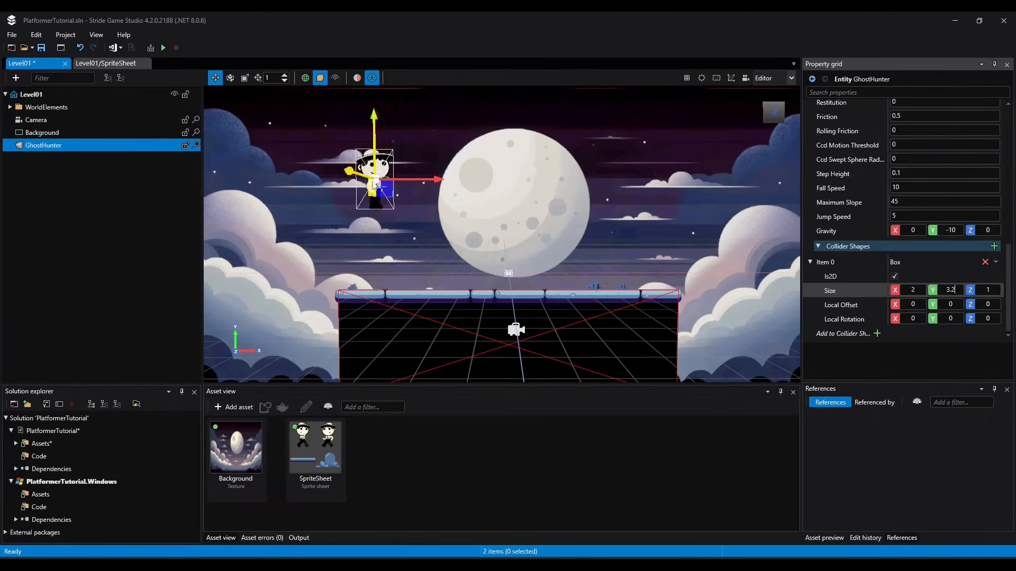
pyautogui.press('Tab')
pyautogui.write('0')
# Set the Character component's Jump Speed to 10 and its Fall Speed to 2.
pyautogui.scroll(10, 955, 252)
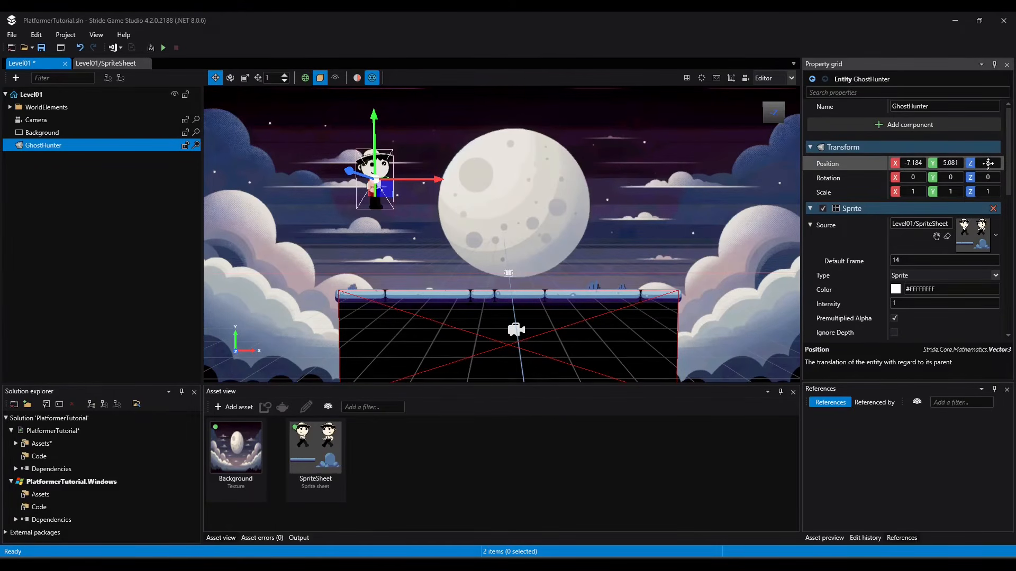
pyautogui.scroll(-10, 918, 260)
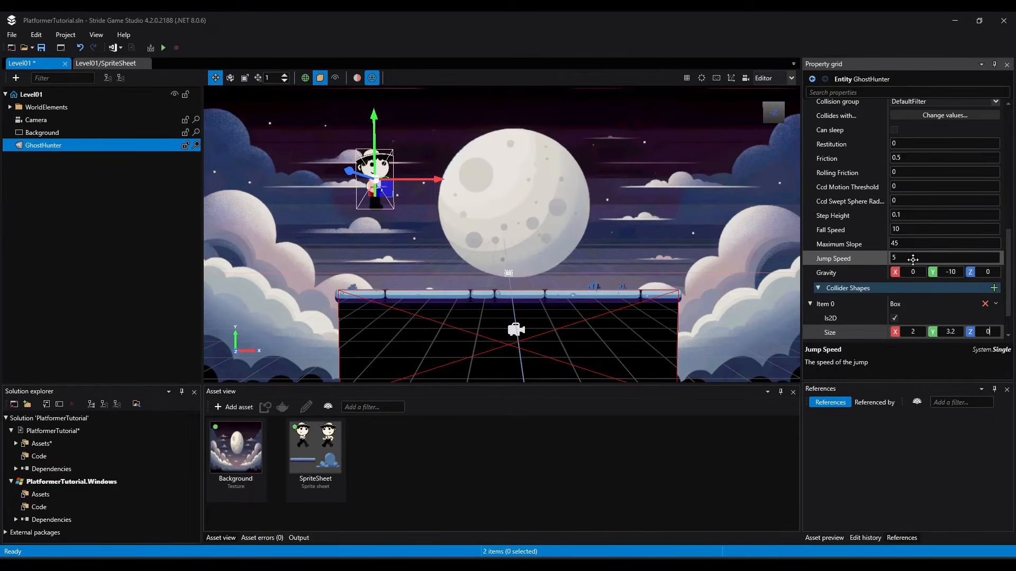
pyautogui.scroll(2, 915, 238)
pyautogui.scroll(-2, 913, 253)
pyautogui.click(903, 258)
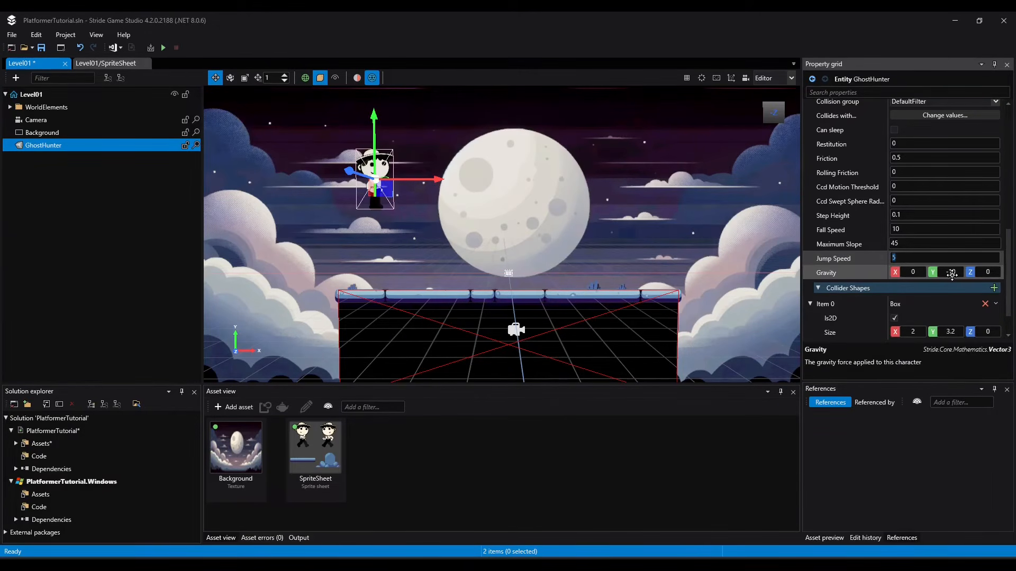
pyautogui.write('10')
pyautogui.click(913, 229)
pyautogui.write('2')
pyautogui.scroll(-2, 951, 313)
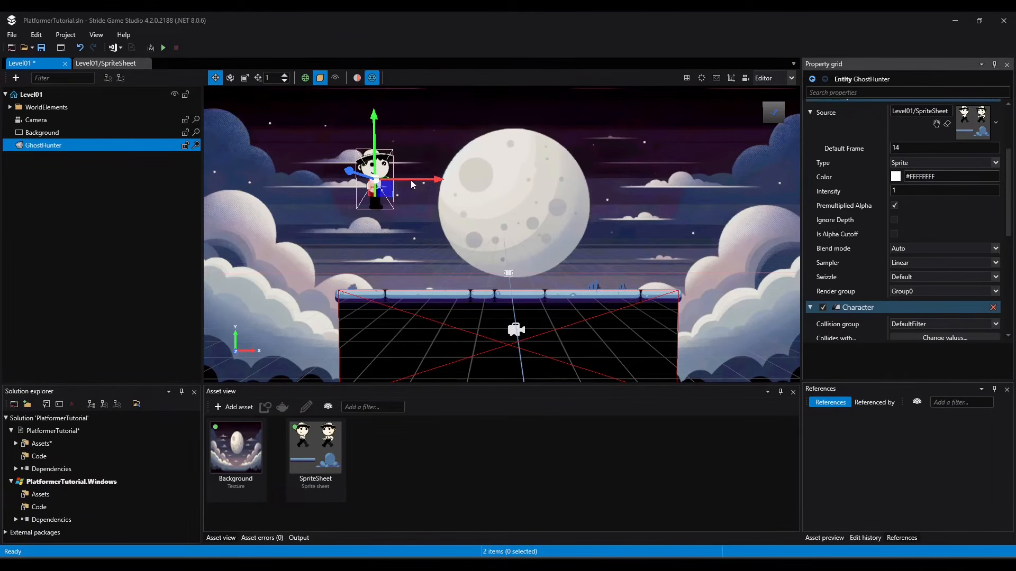
# Move GhostHunter back in front of the moon, centred above the platform, and lower it slightly.
pyautogui.moveTo(410, 180); pyautogui.dragTo(542, 190)
pyautogui.click(511, 129)
pyautogui.click(515, 162)
pyautogui.moveTo(513, 142); pyautogui.dragTo(510, 155)
pyautogui.click(42, 122)
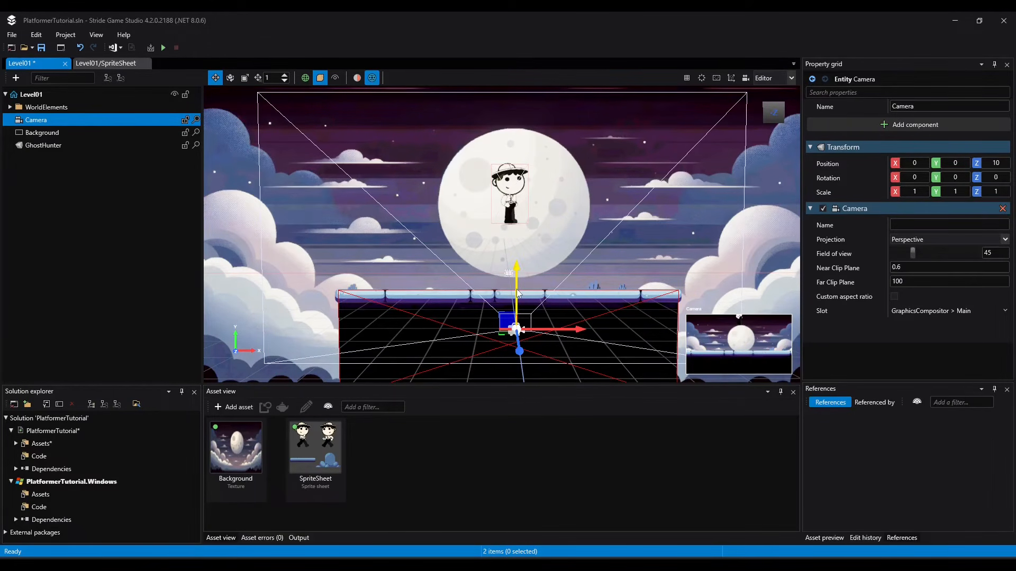
pyautogui.moveTo(517, 295); pyautogui.dragTo(521, 297)
pyautogui.hotkey('ctrl', 'z')
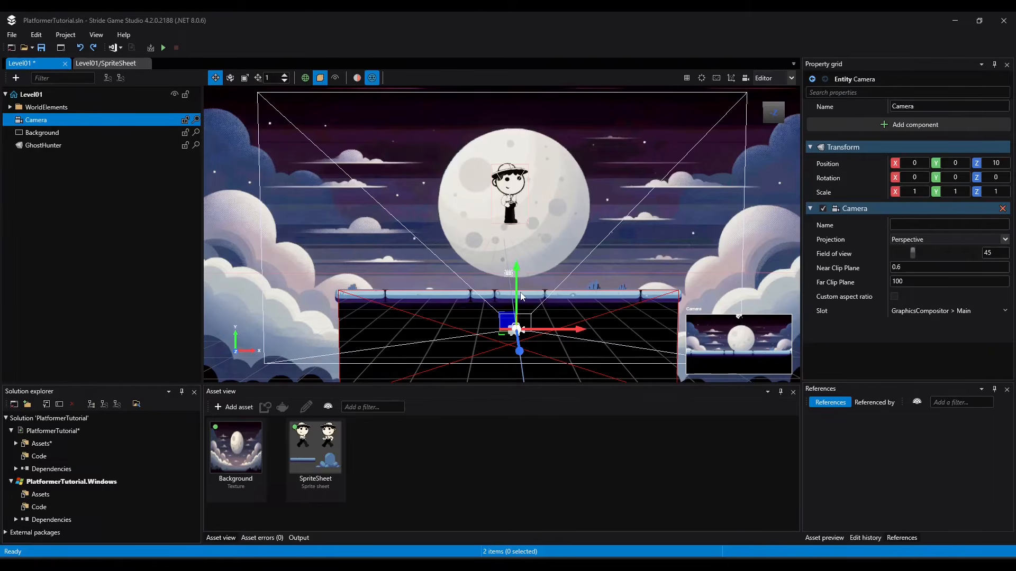
# Lower the platform entity in WorldElements slightly along the Y axis and save the project.
pyautogui.click(53, 133)
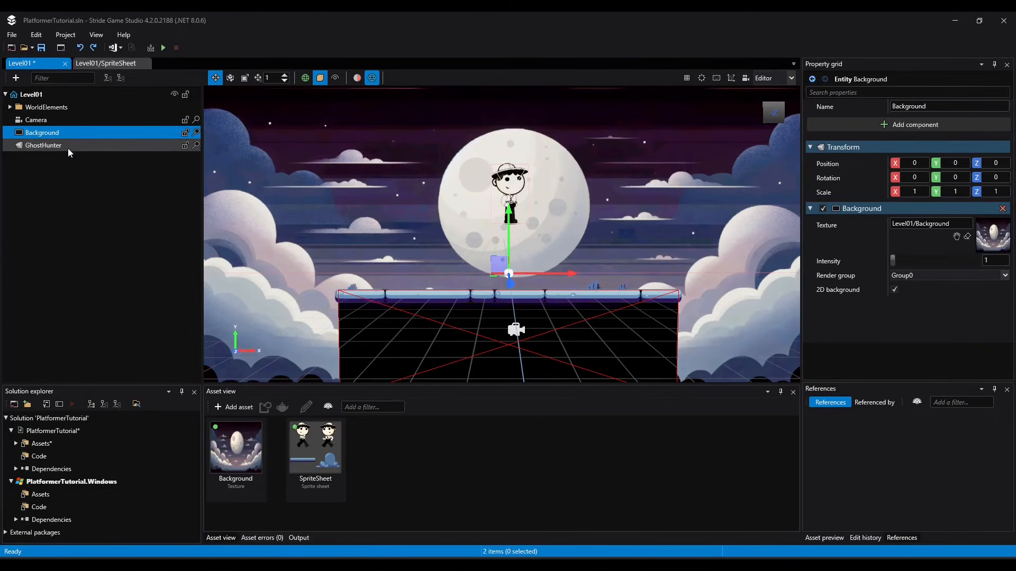
pyautogui.click(53, 146)
pyautogui.click(43, 120)
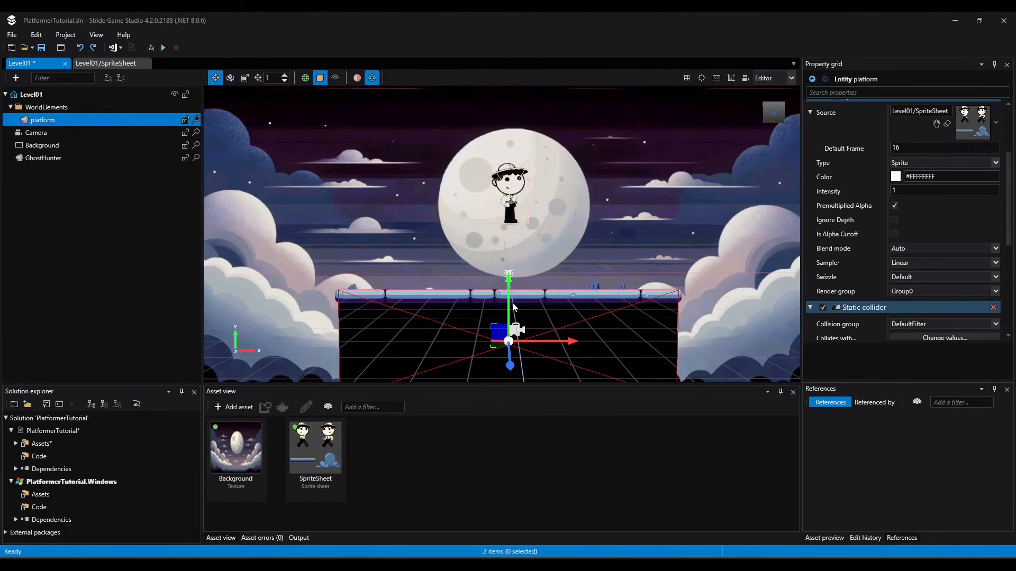
pyautogui.moveTo(509, 302); pyautogui.dragTo(507, 320)
pyautogui.hotkey('ctrl', 's')
# Check the camera's framing and run the game to test how GhostHunter falls onto the platform, closing the game window when finished.
pyautogui.click(47, 133)
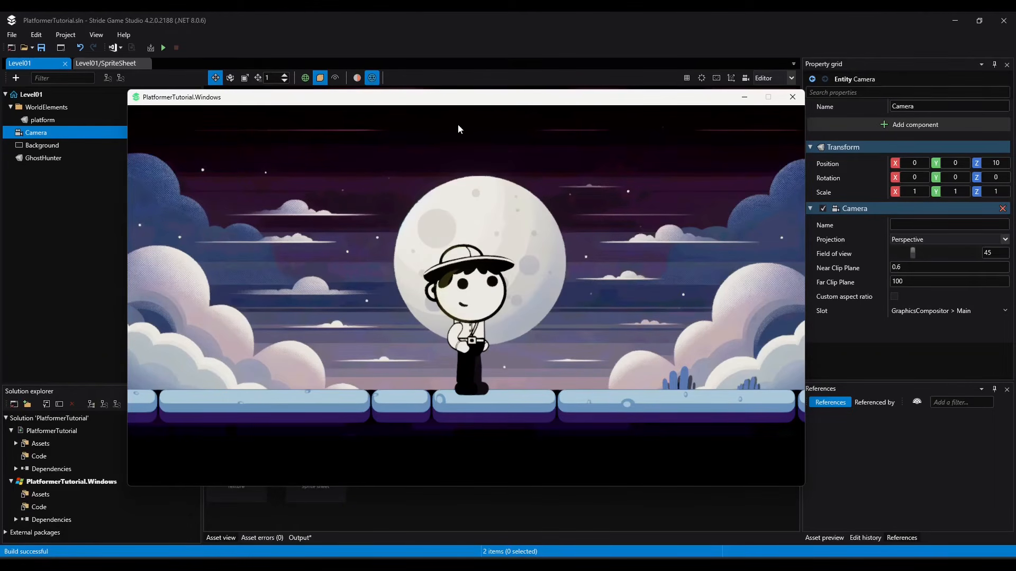
pyautogui.moveTo(469, 104)
pyautogui.mouseDown()
pyautogui.moveTo(487, 75)
pyautogui.moveTo(476, 85)
pyautogui.mouseUp()
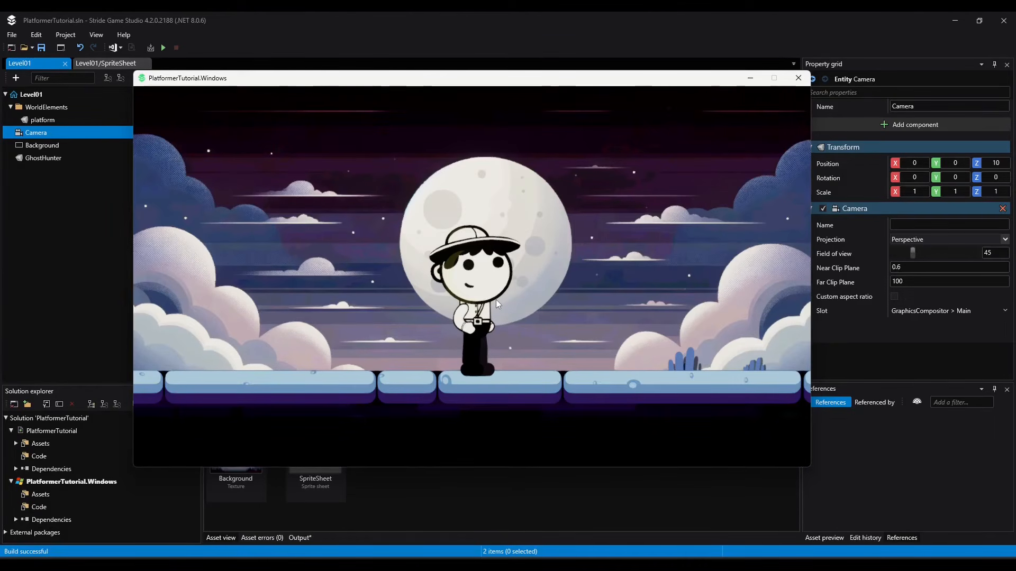
pyautogui.click(798, 80)
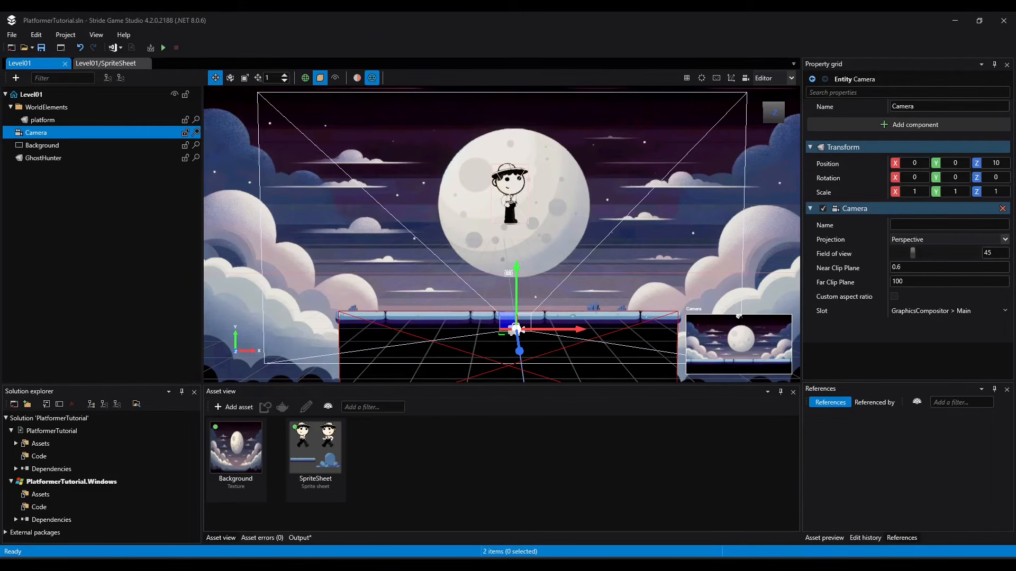
# Create a folder named Level01 in the Code section of the PlatformerTutorial project.
pyautogui.click(38, 457)
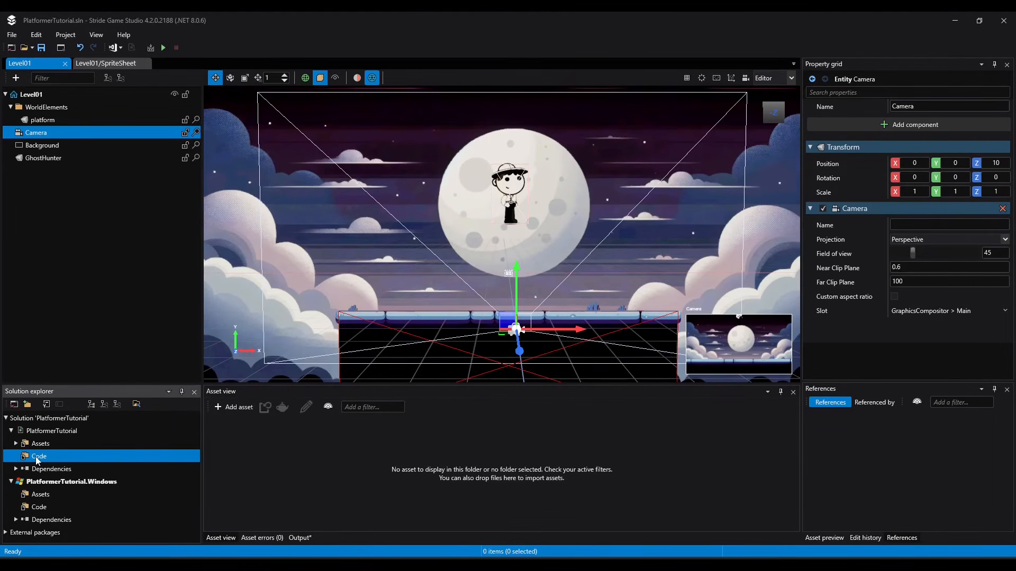
pyautogui.rightClick(37, 458)
pyautogui.click(77, 282)
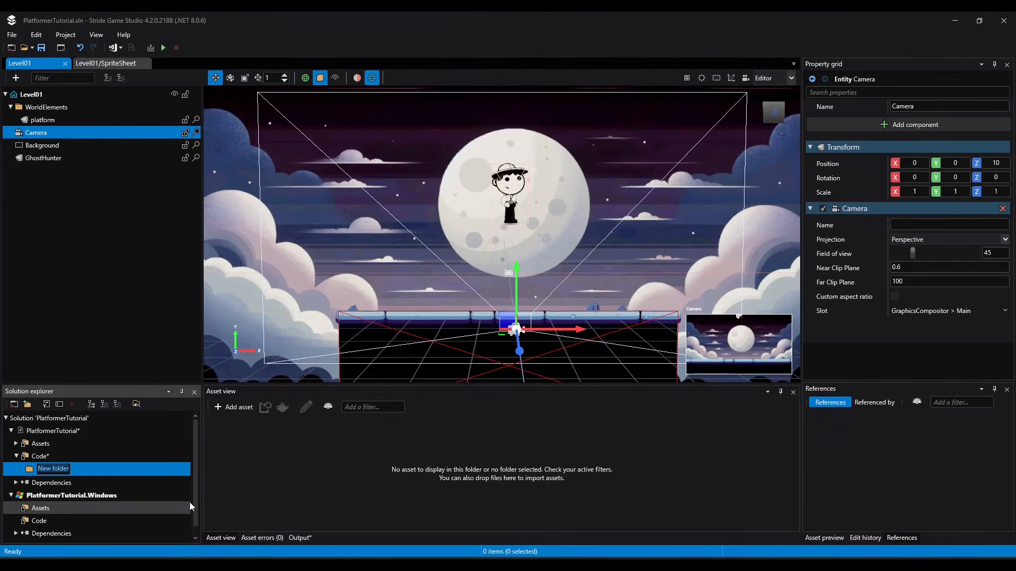
pyautogui.write('Level01')
pyautogui.press('Return')
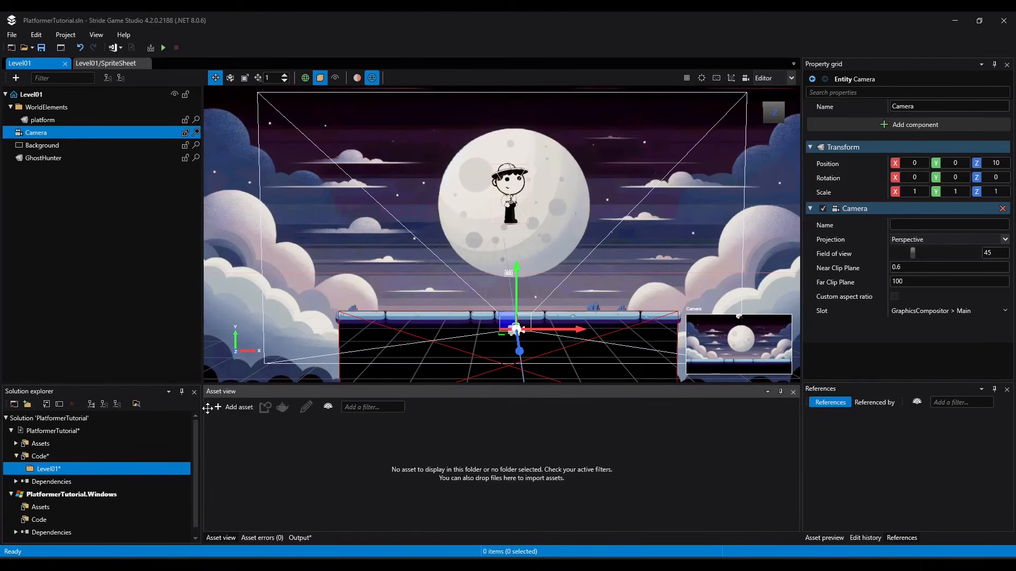
# Create a Sync script with the class name GhostHunterControls in the Level01 code folder.
pyautogui.click(231, 407)
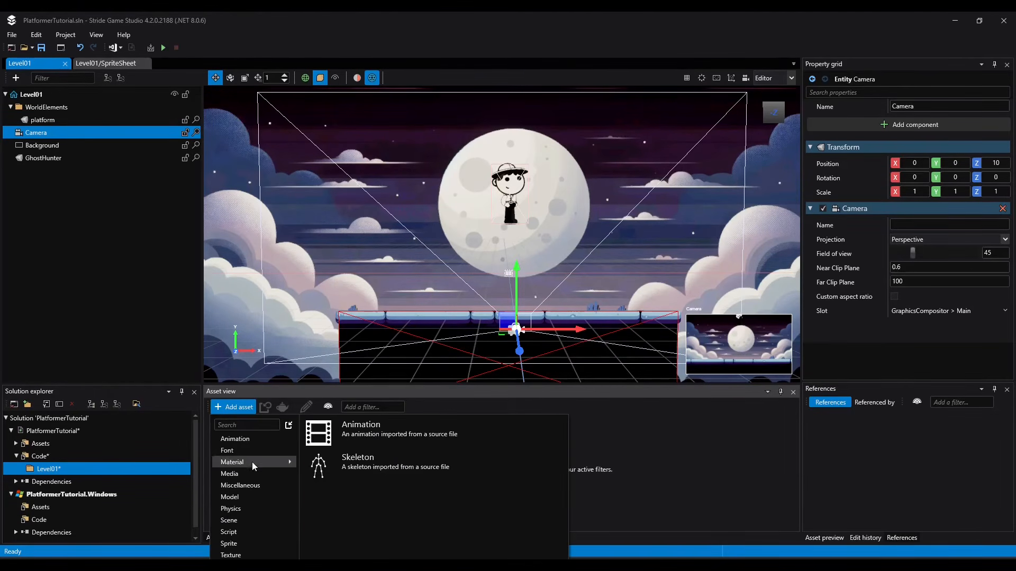
pyautogui.moveTo(236, 532)
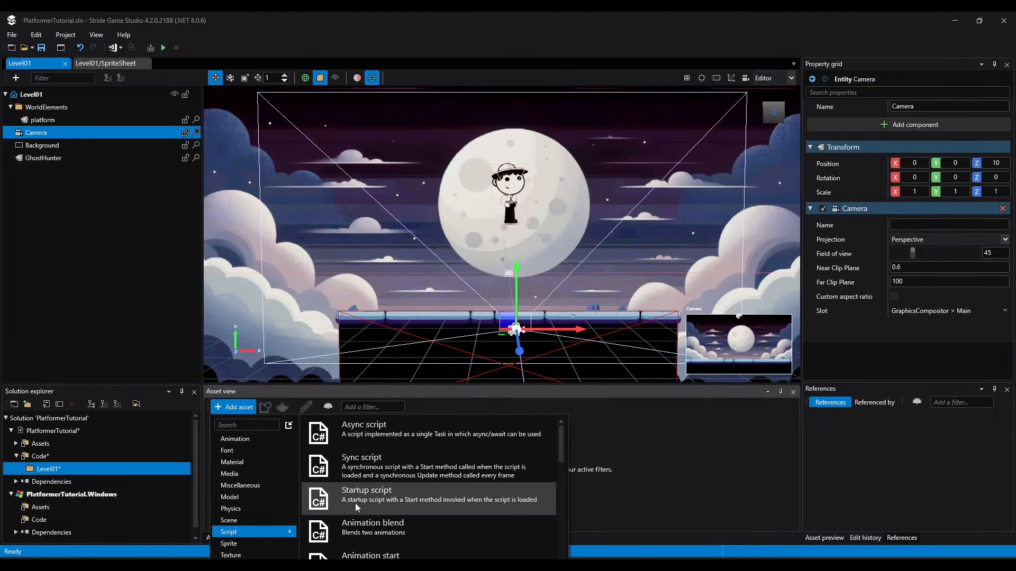
pyautogui.click(354, 462)
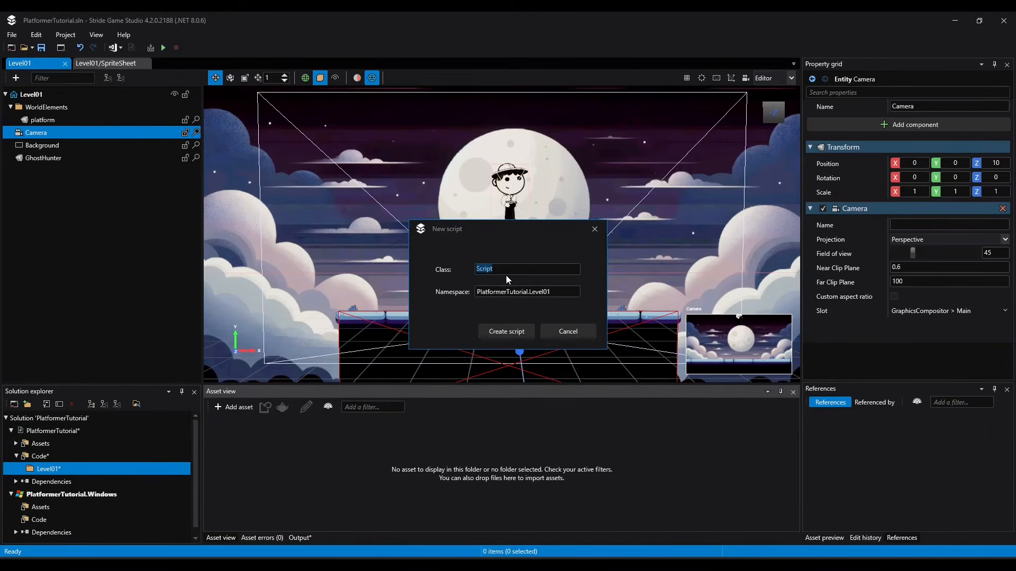
pyautogui.press('BackSpace')
pyautogui.write('GhostHunterControls')
pyautogui.press('Return')
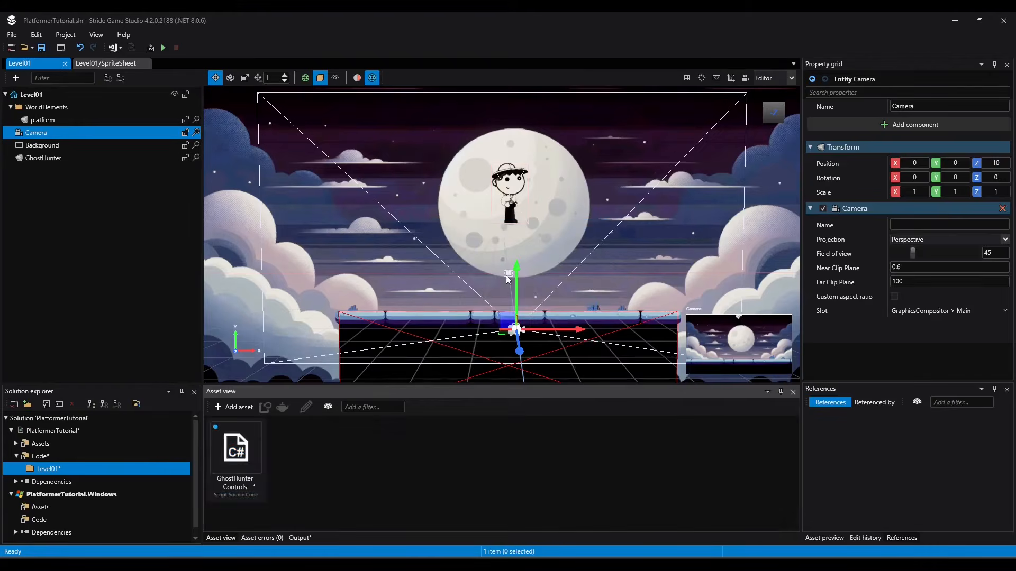
# Open the GhostHunterControls script from the Level01 code folder for editing.
pyautogui.doubleClick(234, 466)
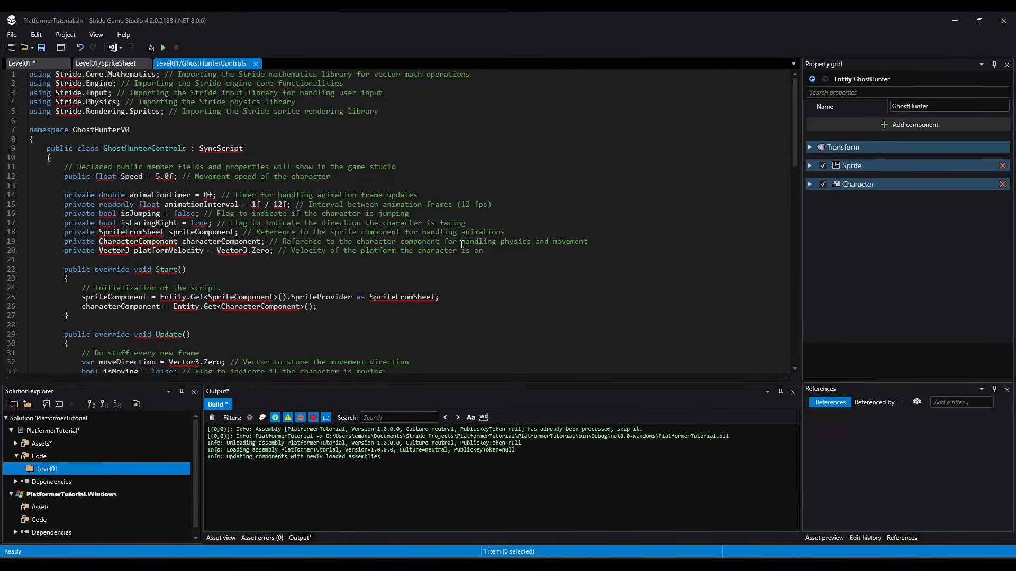
# Add the GhostHunterControls script as a component to the GhostHunter entity in Level01 and save the project.
pyautogui.click(37, 64)
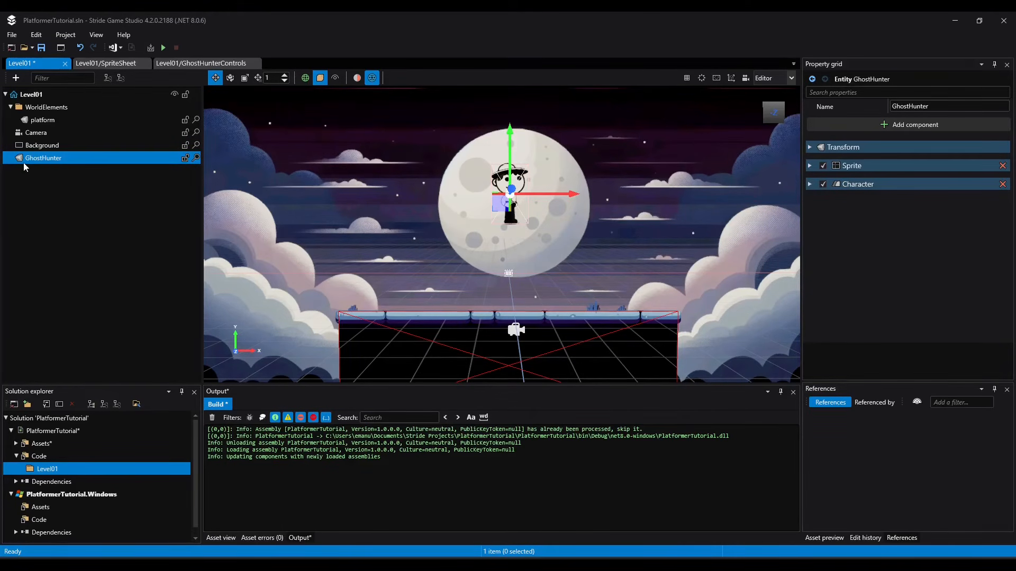
pyautogui.click(910, 125)
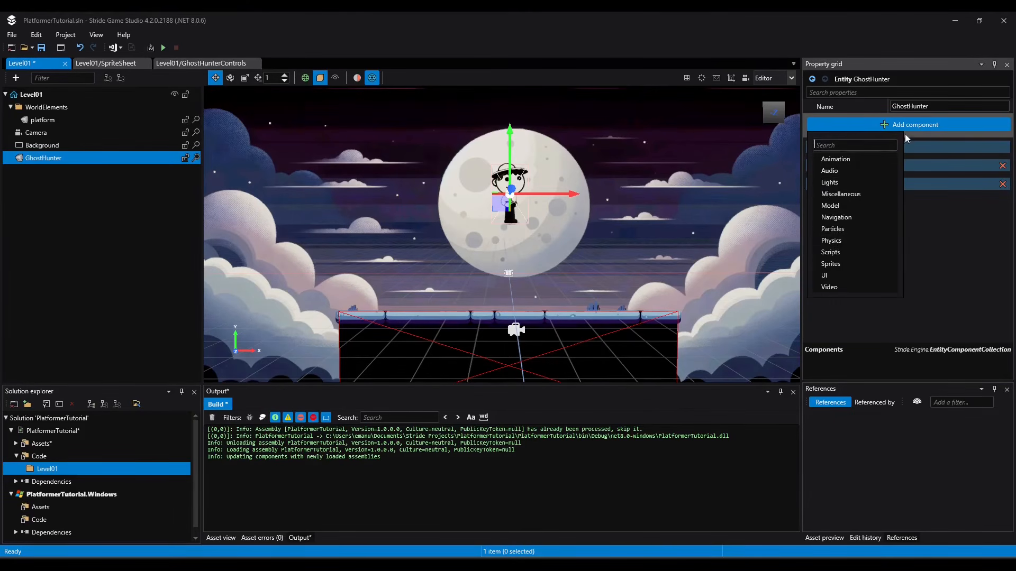
pyautogui.moveTo(823, 252)
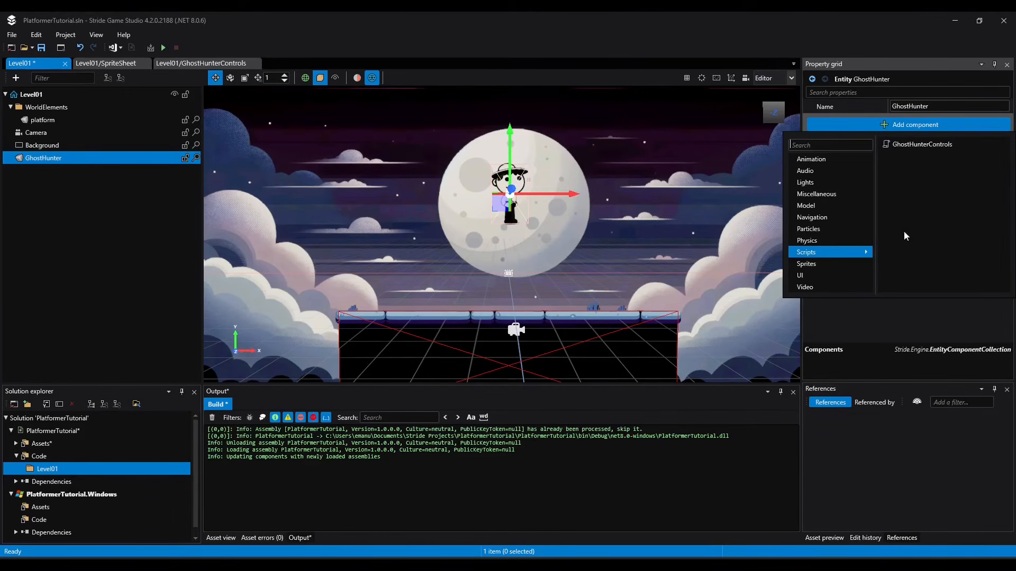
pyautogui.click(926, 143)
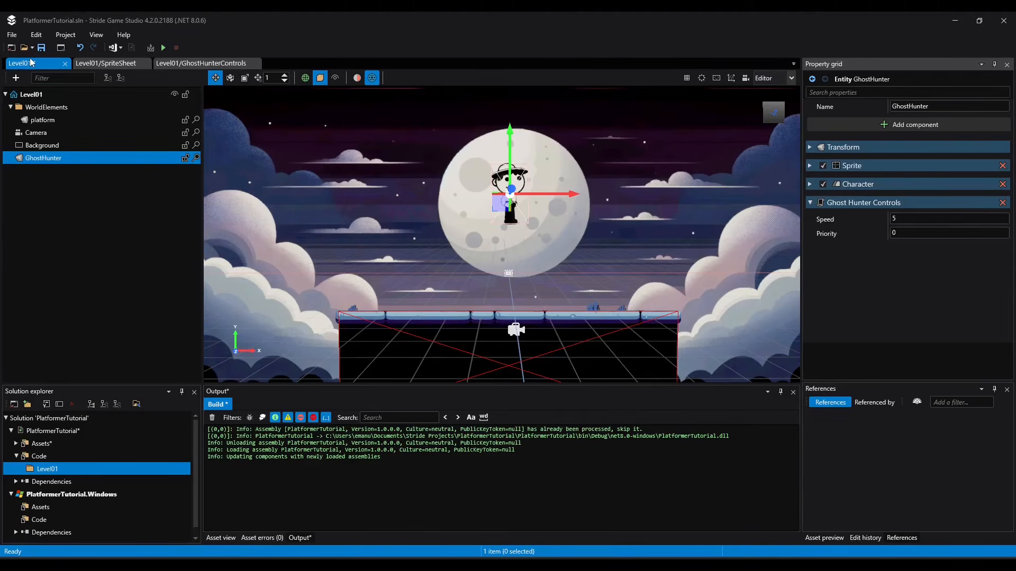
pyautogui.click(42, 47)
# Examine the field declarations and the component references set in the Start method of the GhostHunterControls script.
pyautogui.click(199, 63)
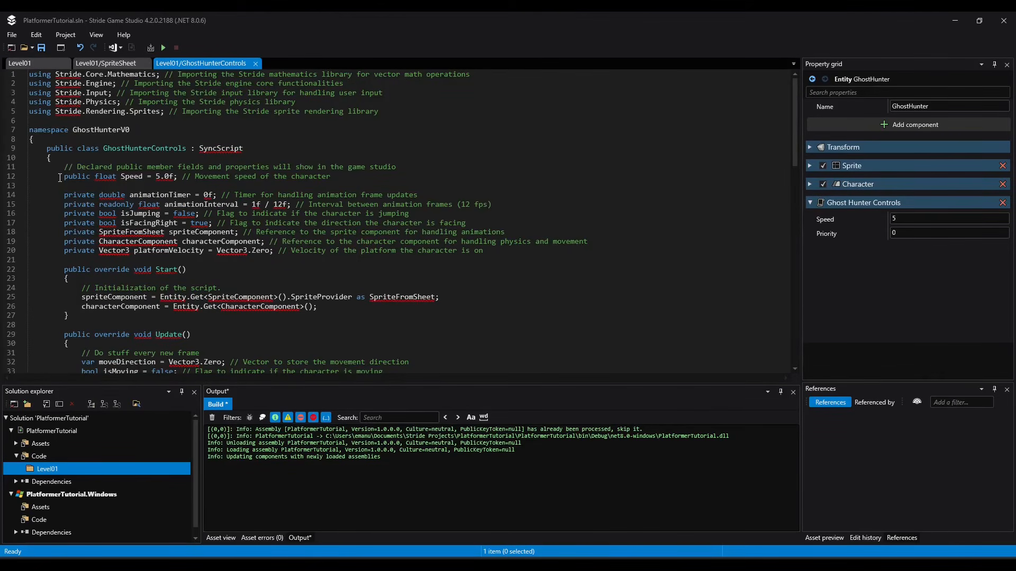
pyautogui.moveTo(64, 177); pyautogui.dragTo(146, 177)
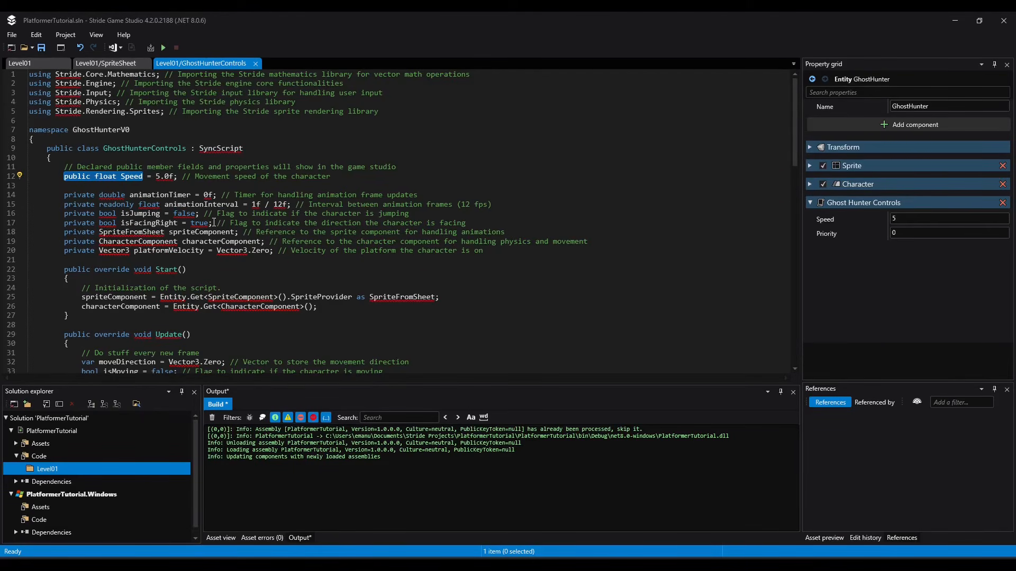
pyautogui.moveTo(225, 242)
pyautogui.moveTo(177, 242); pyautogui.dragTo(127, 244)
pyautogui.click(63, 250)
pyautogui.moveTo(61, 251); pyautogui.dragTo(110, 252)
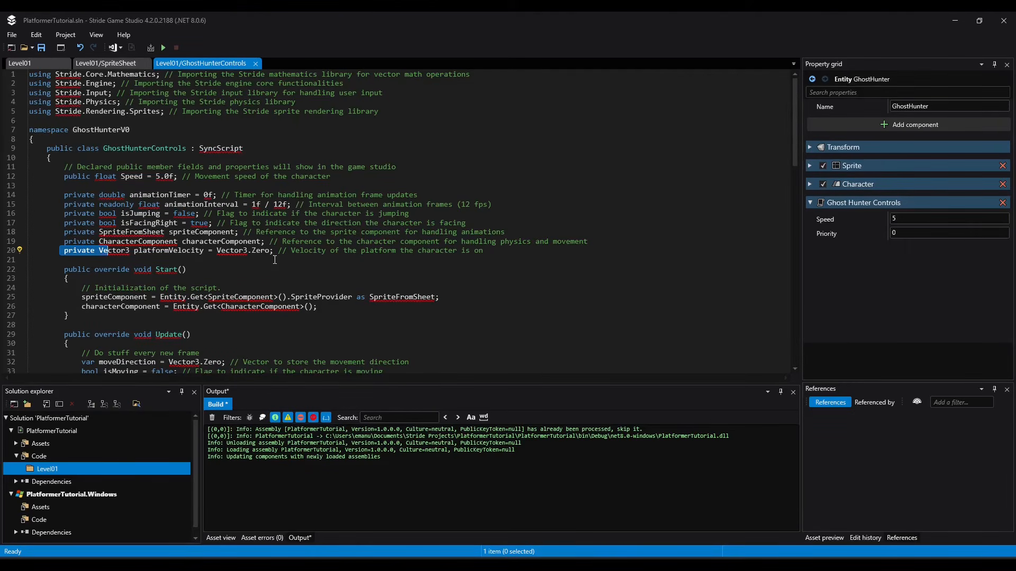
pyautogui.moveTo(274, 250); pyautogui.dragTo(218, 249)
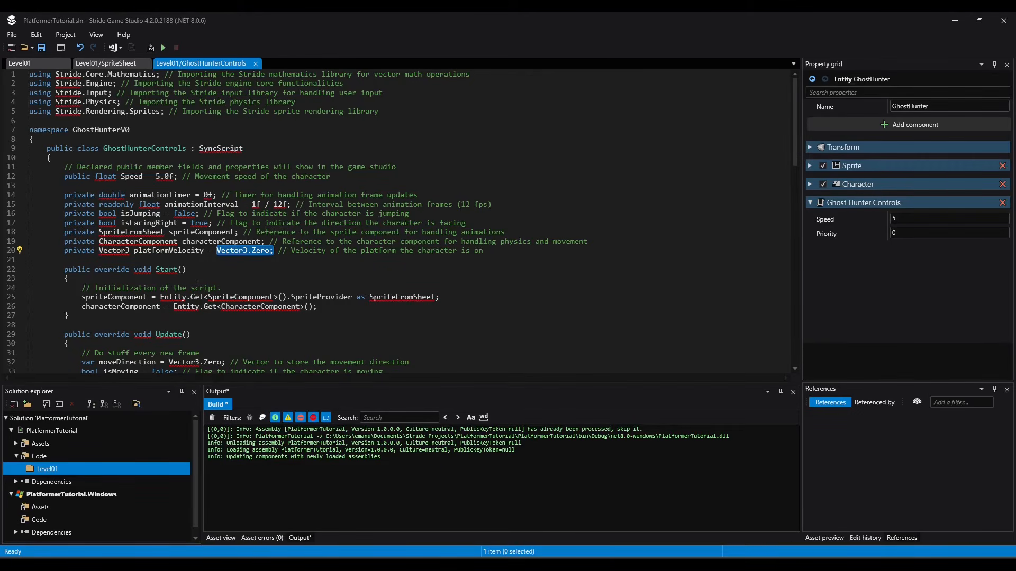
pyautogui.scroll(-2, 197, 285)
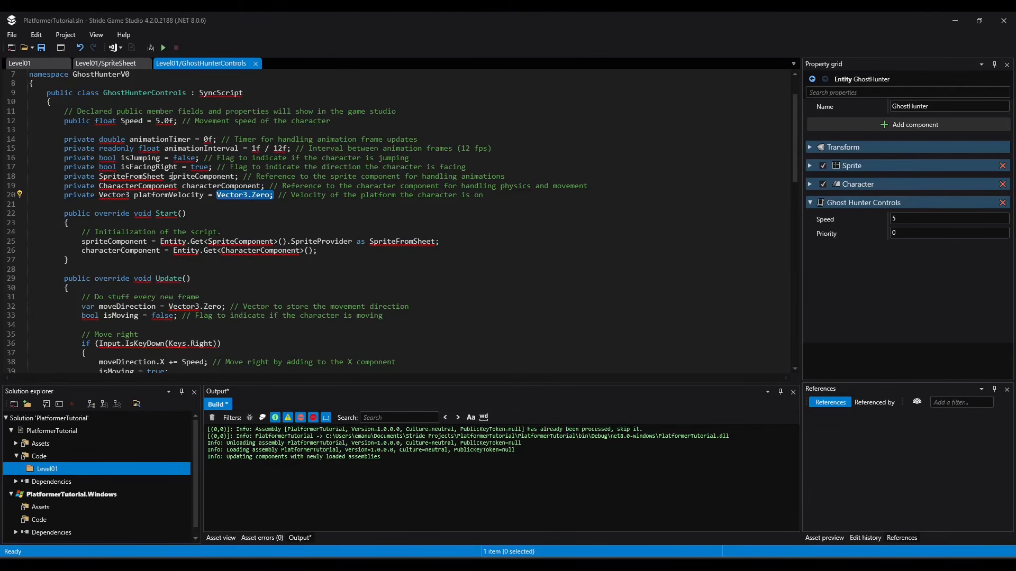
pyautogui.moveTo(81, 243); pyautogui.dragTo(151, 242)
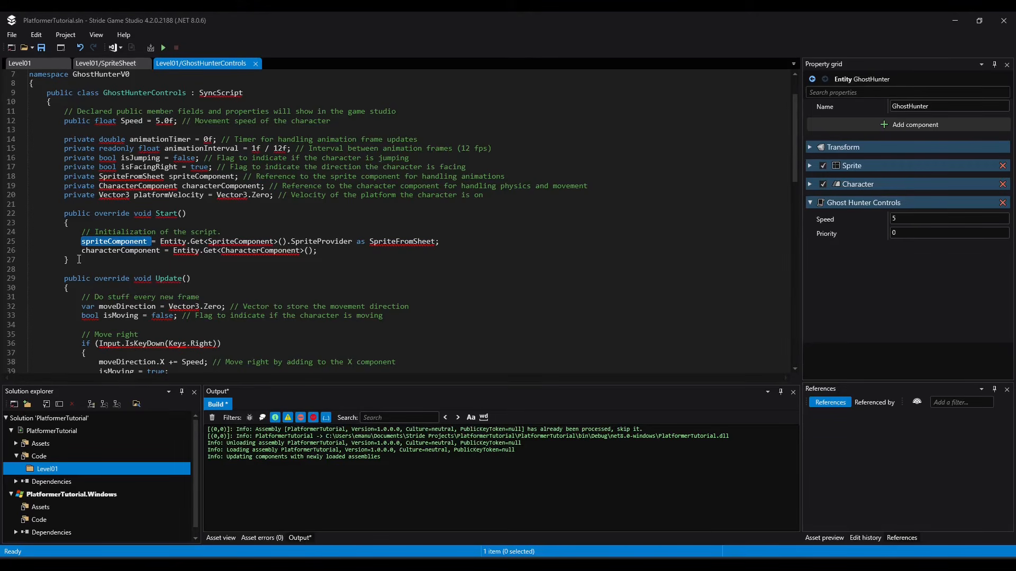
pyautogui.moveTo(77, 251); pyautogui.dragTo(161, 244)
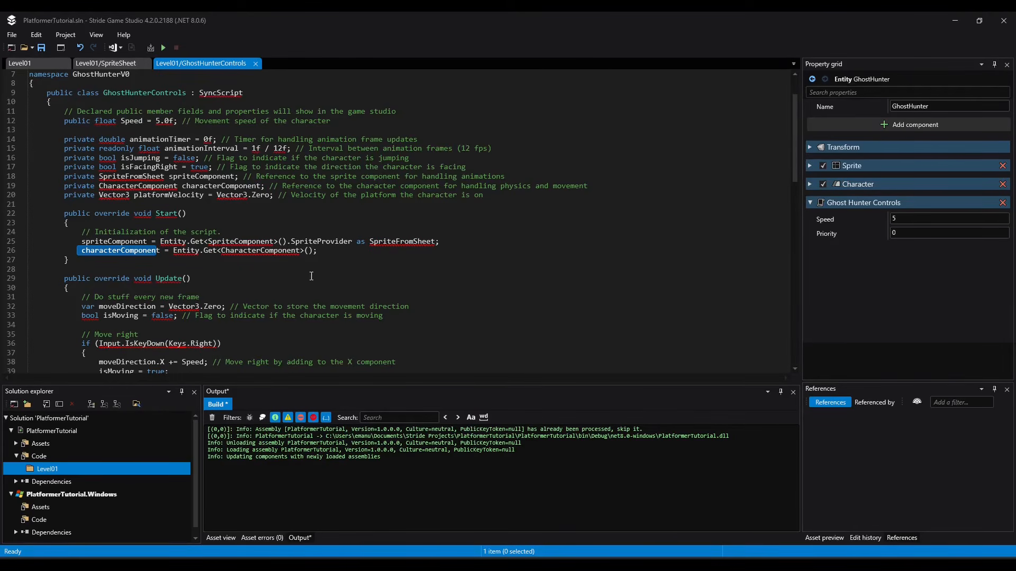
# Examine how the script's Update method handles moving right, moving left and jumping, including the sprite frames it sets.
pyautogui.scroll(-2, 329, 258)
pyautogui.moveTo(193, 224); pyautogui.dragTo(95, 224)
pyautogui.scroll(-1, 183, 225)
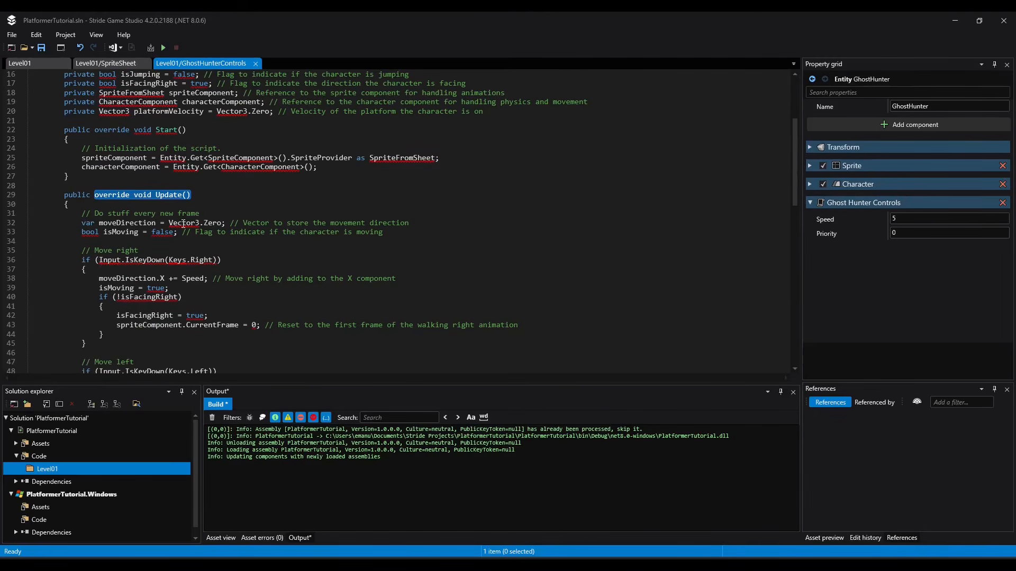
pyautogui.scroll(-1, 183, 224)
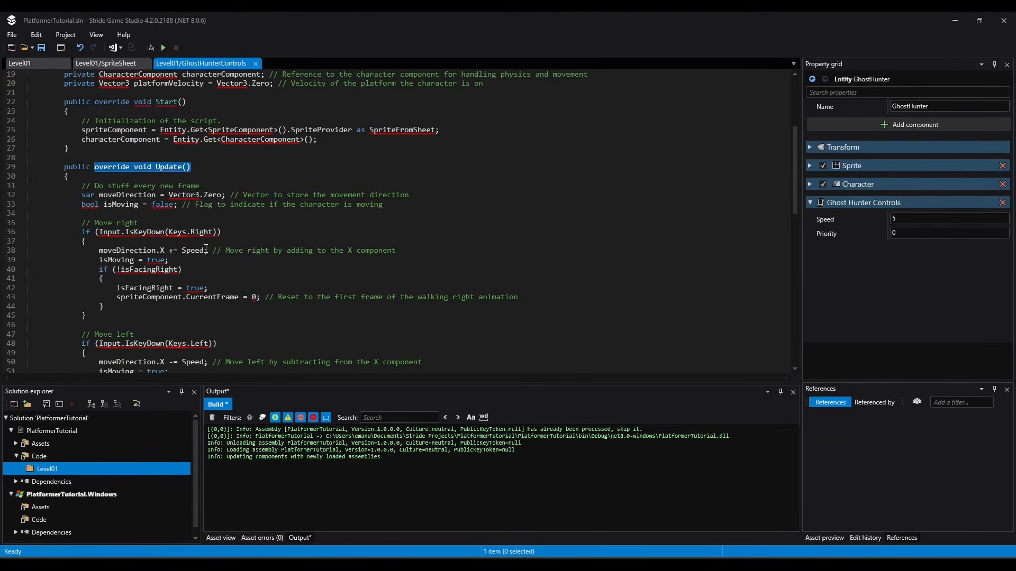
pyautogui.scroll(1, 227, 275)
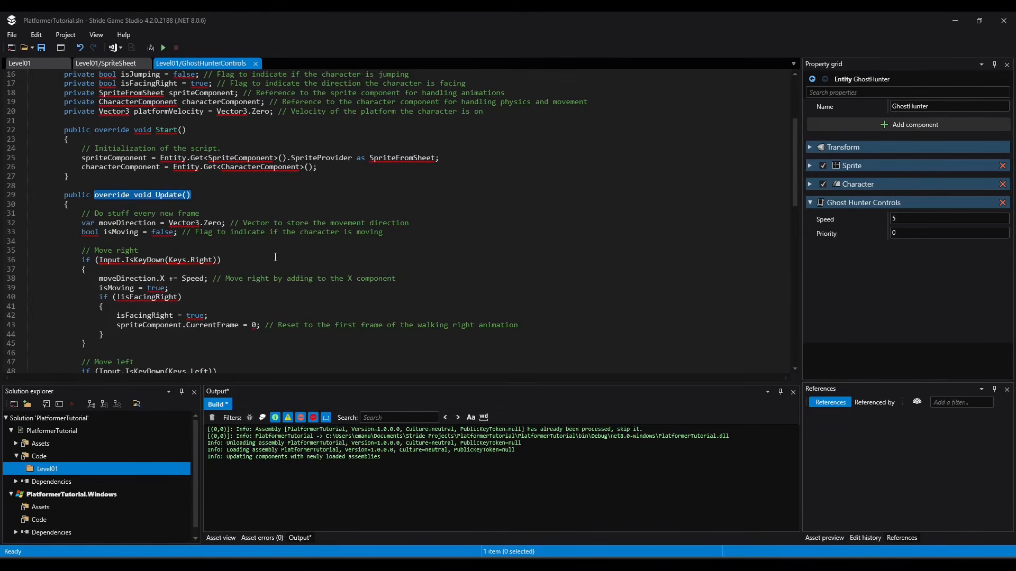
pyautogui.scroll(-1, 275, 258)
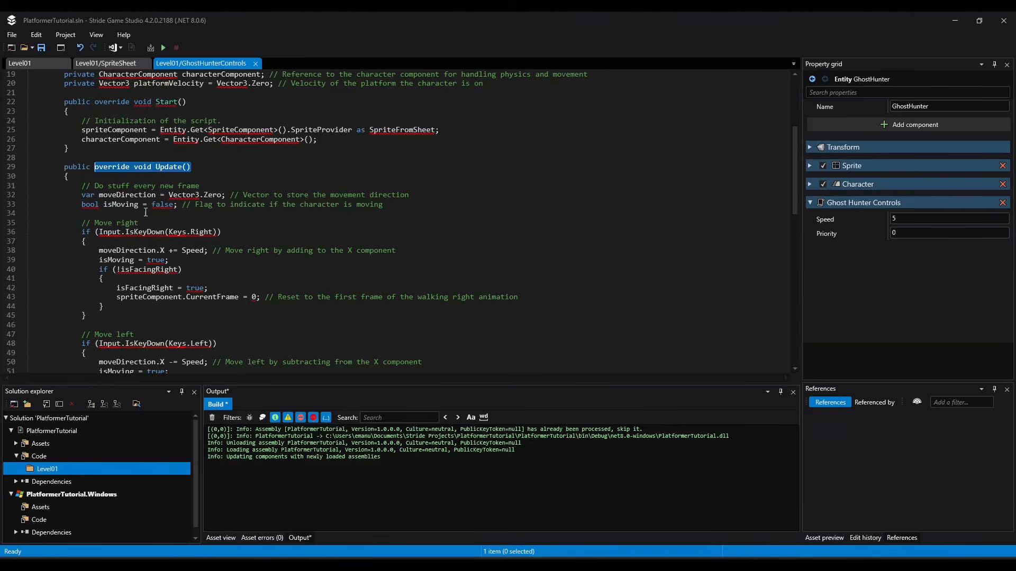
pyautogui.scroll(-2, 166, 217)
pyautogui.scroll(1, 121, 225)
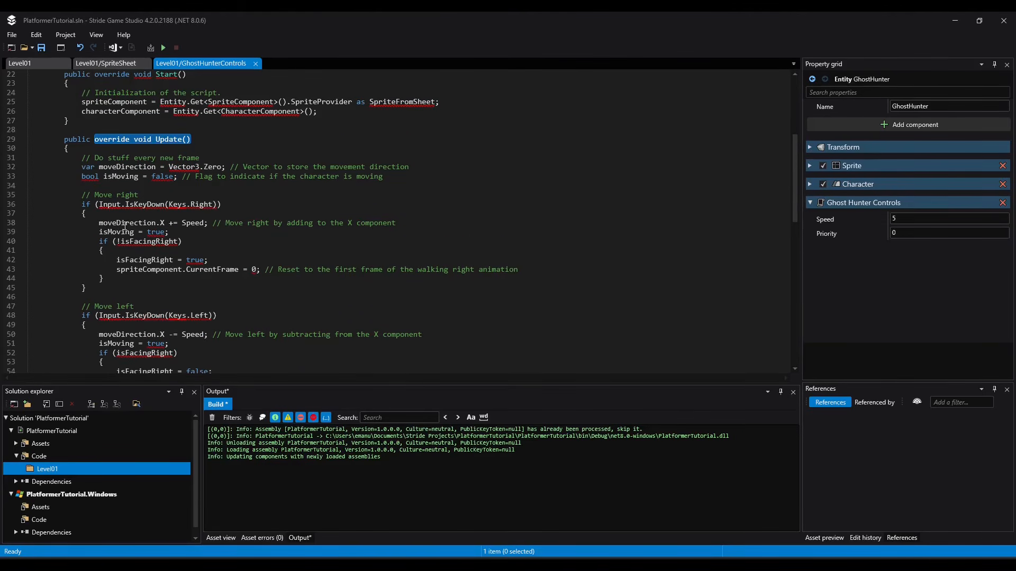
pyautogui.scroll(-1, 207, 210)
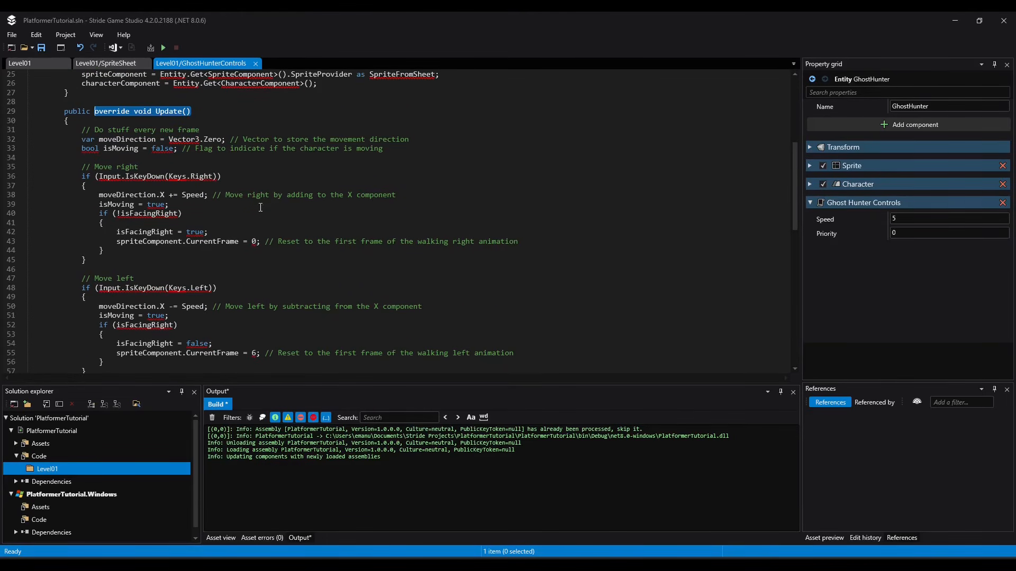
pyautogui.scroll(1, 275, 205)
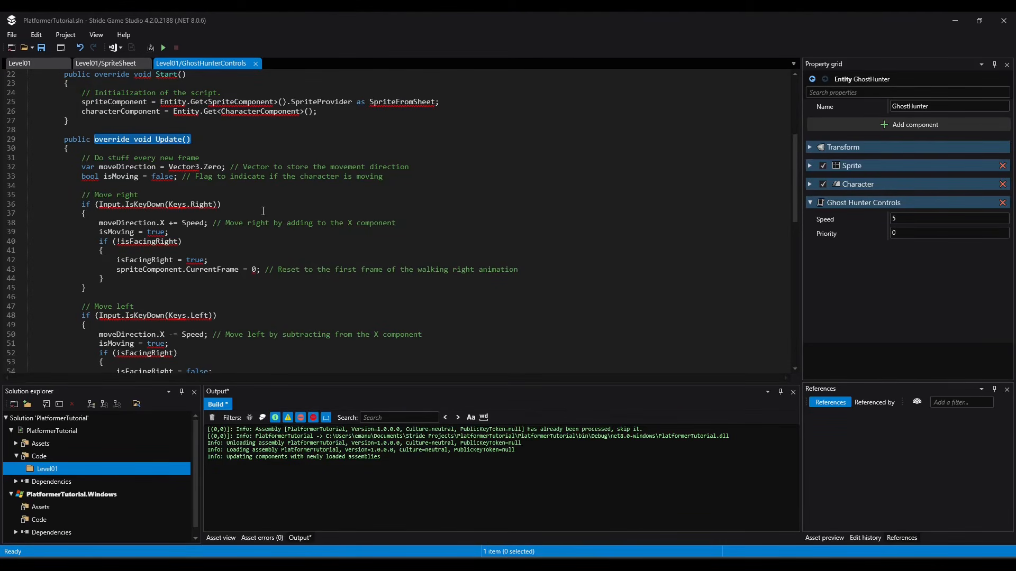
pyautogui.scroll(-2, 263, 211)
pyautogui.scroll(1, 207, 212)
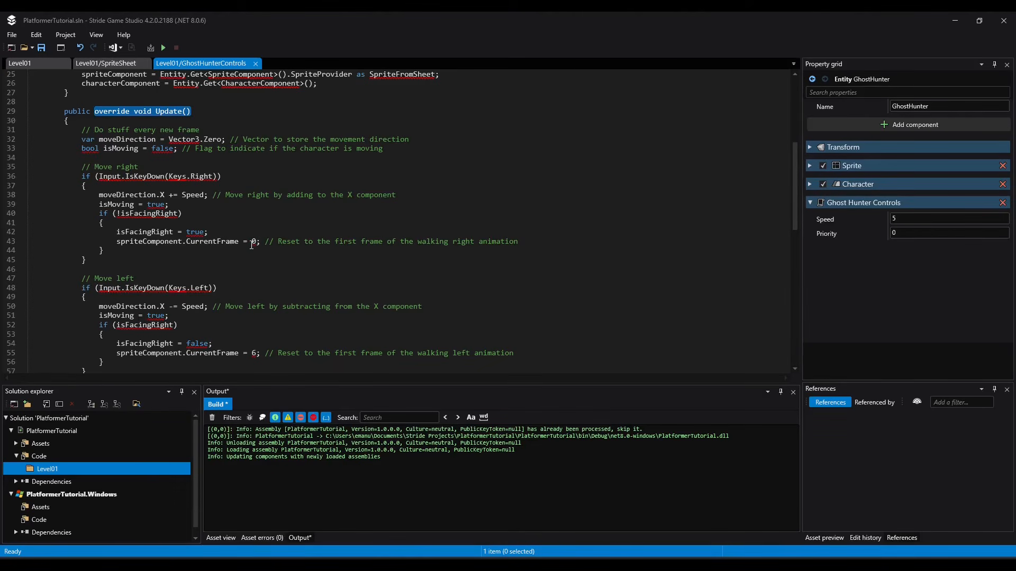
pyautogui.moveTo(255, 240)
pyautogui.scroll(-1, 238, 280)
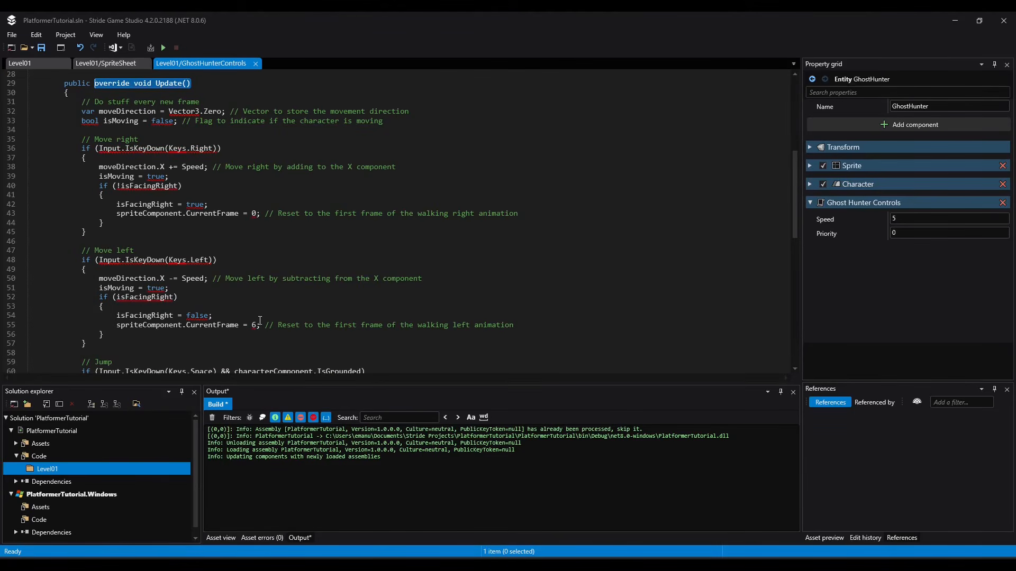
pyautogui.scroll(-1, 260, 321)
pyautogui.moveTo(257, 300)
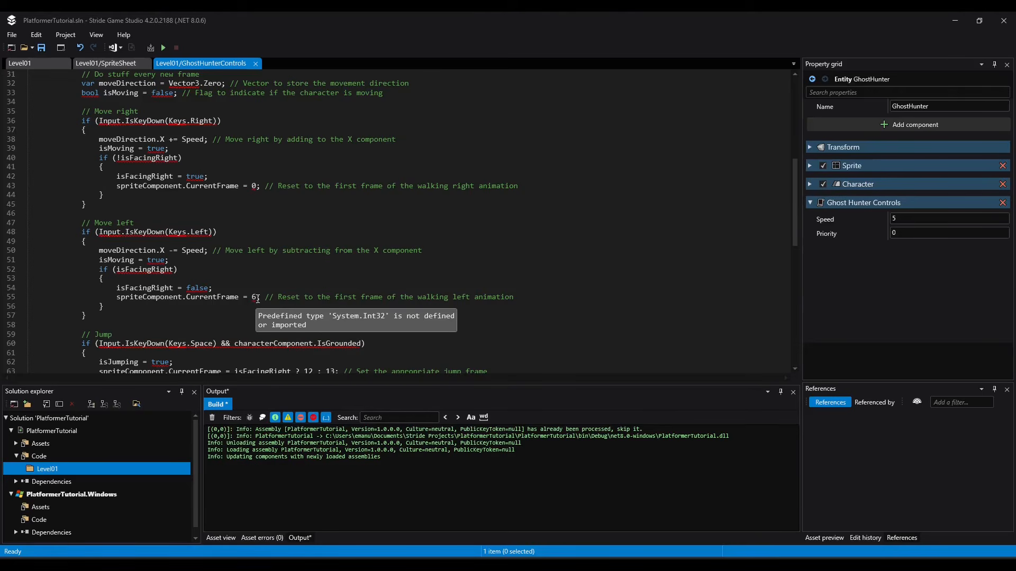
pyautogui.scroll(-3, 260, 274)
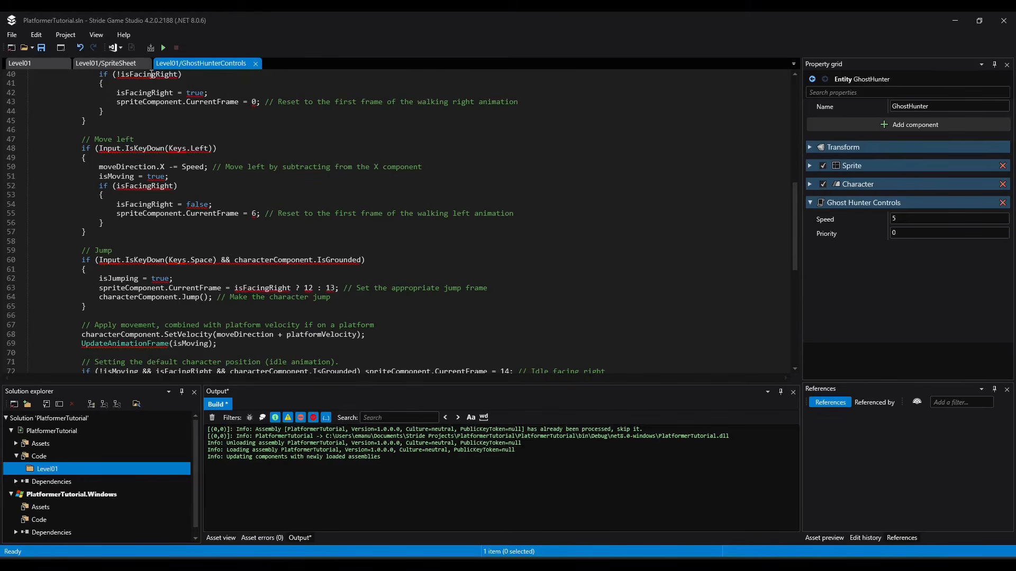
# Check the JumpUpRight and JumpUpLeft sprites in the Level01 sprite sheet against the script's jump frames 12 and 13.
pyautogui.click(116, 63)
pyautogui.click(79, 293)
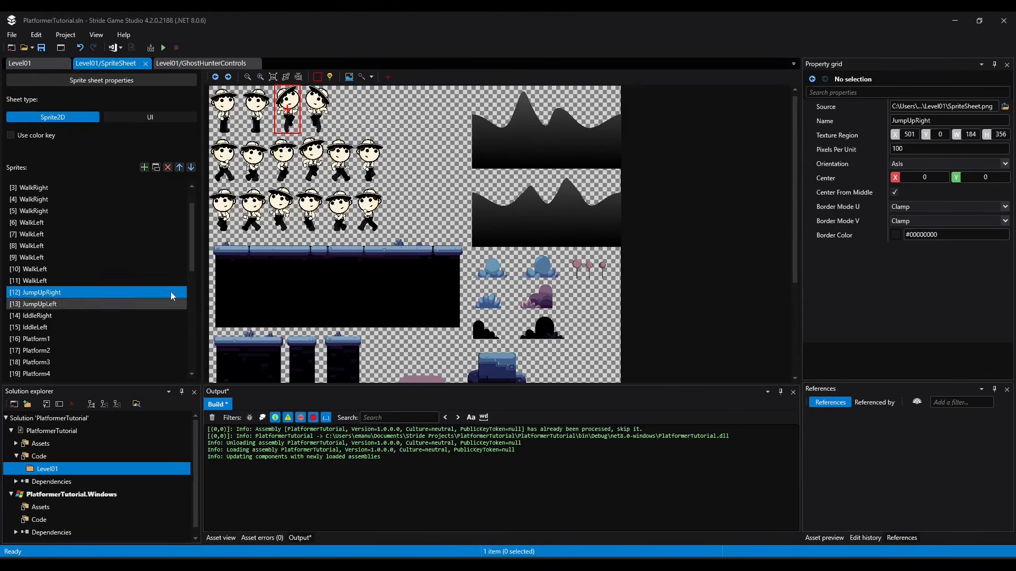
pyautogui.click(41, 305)
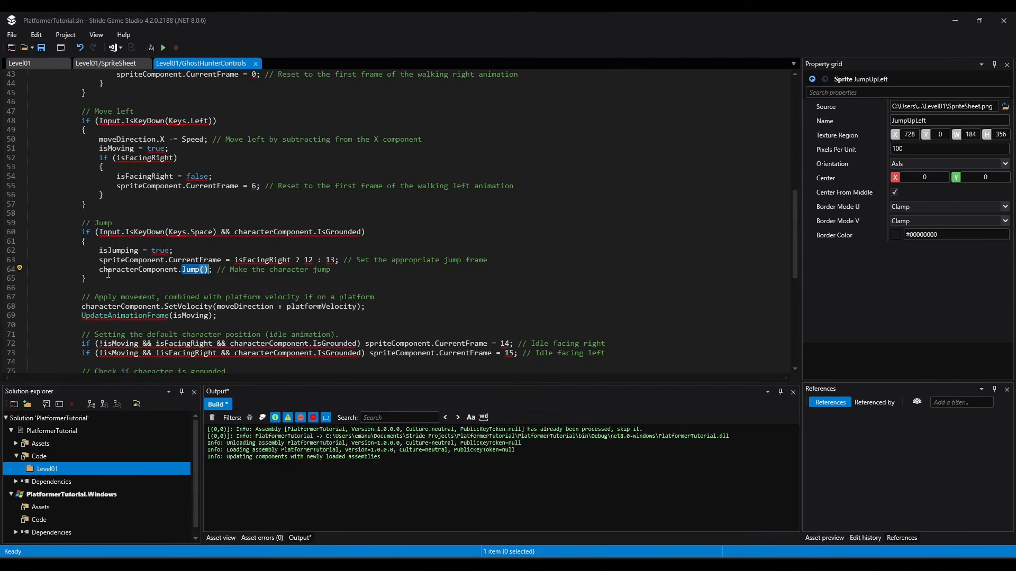
# Examine how the script applies movement with platform velocity and cycles the walking frames in UpdateAnimationFrame.
pyautogui.scroll(-3, 262, 287)
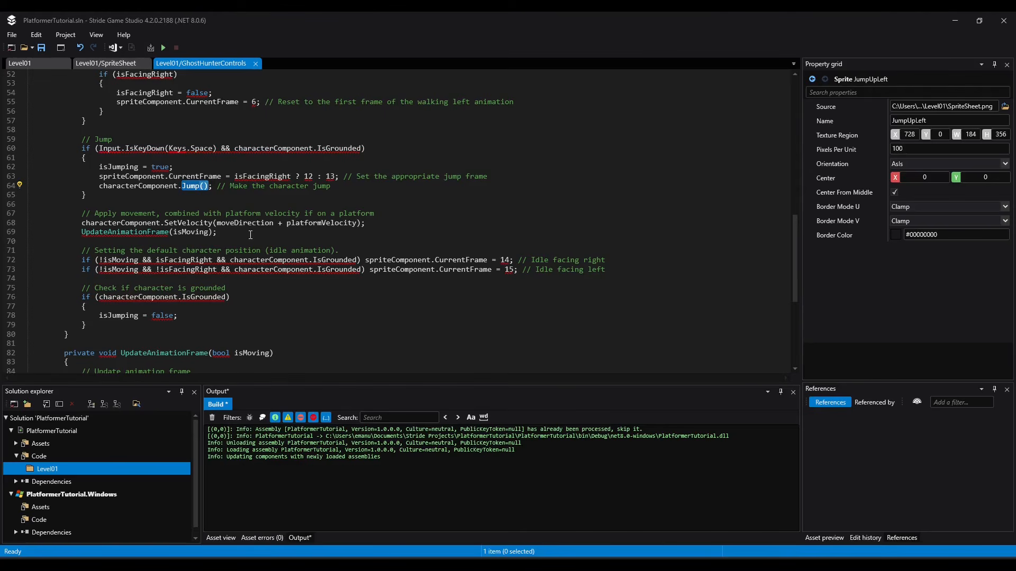
pyautogui.scroll(1, 145, 239)
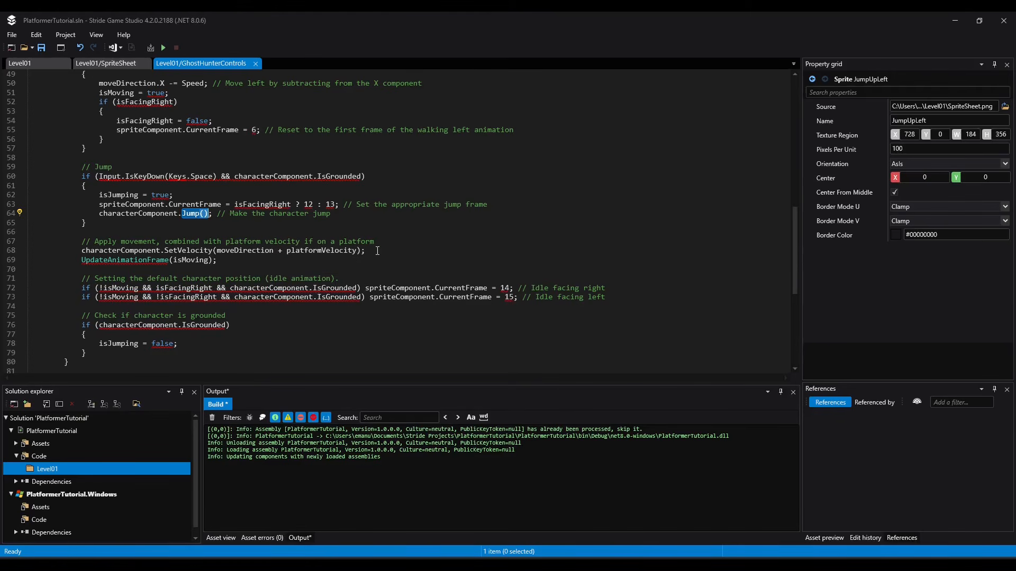
pyautogui.moveTo(358, 250); pyautogui.dragTo(277, 250)
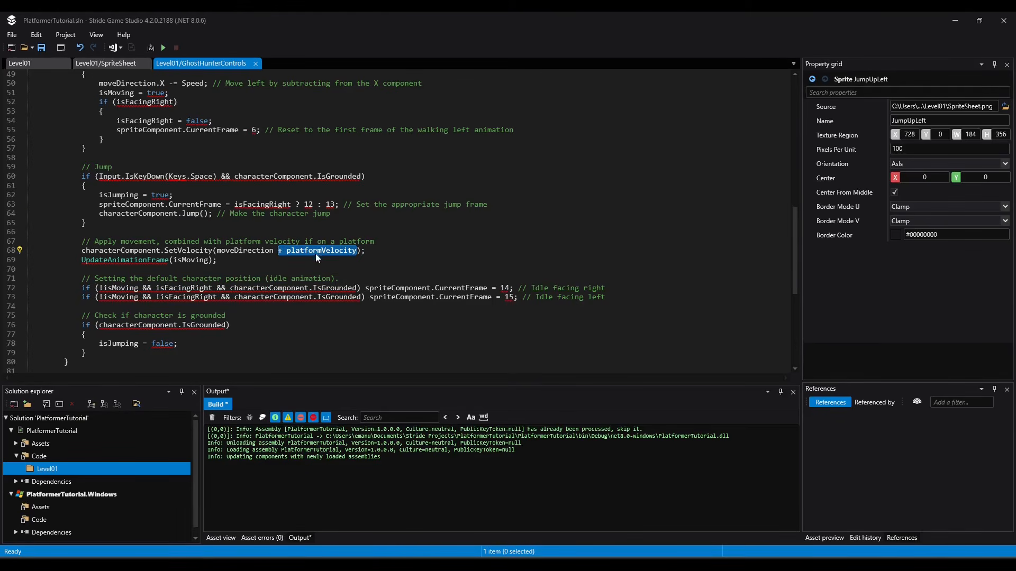
pyautogui.click(248, 248)
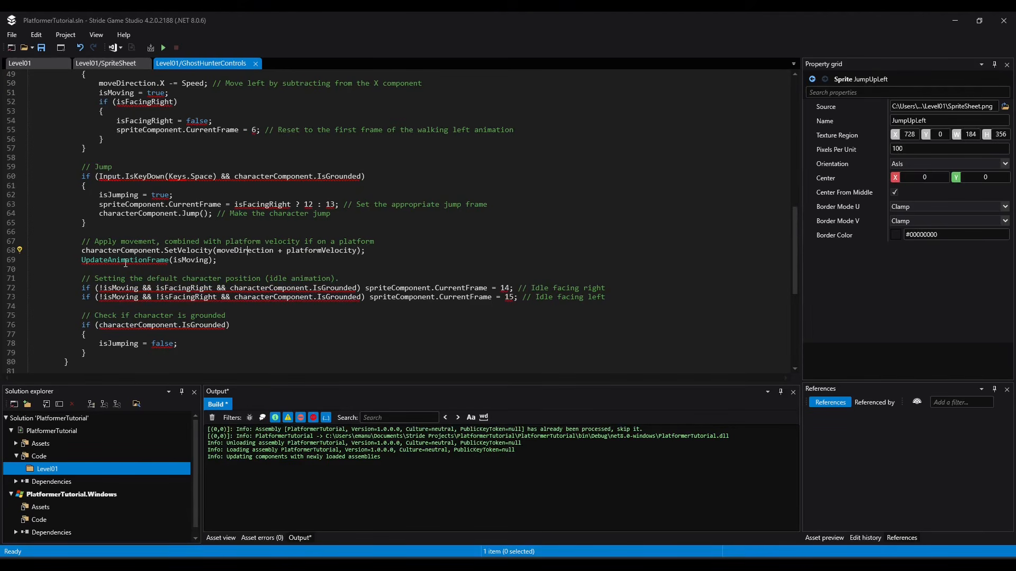
pyautogui.moveTo(126, 262)
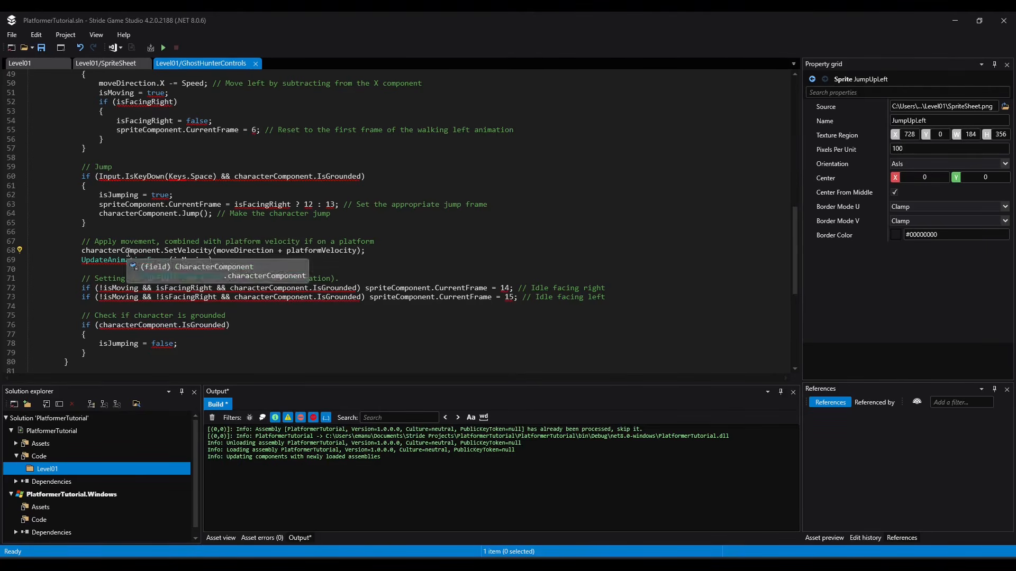
pyautogui.moveTo(82, 260); pyautogui.dragTo(169, 262)
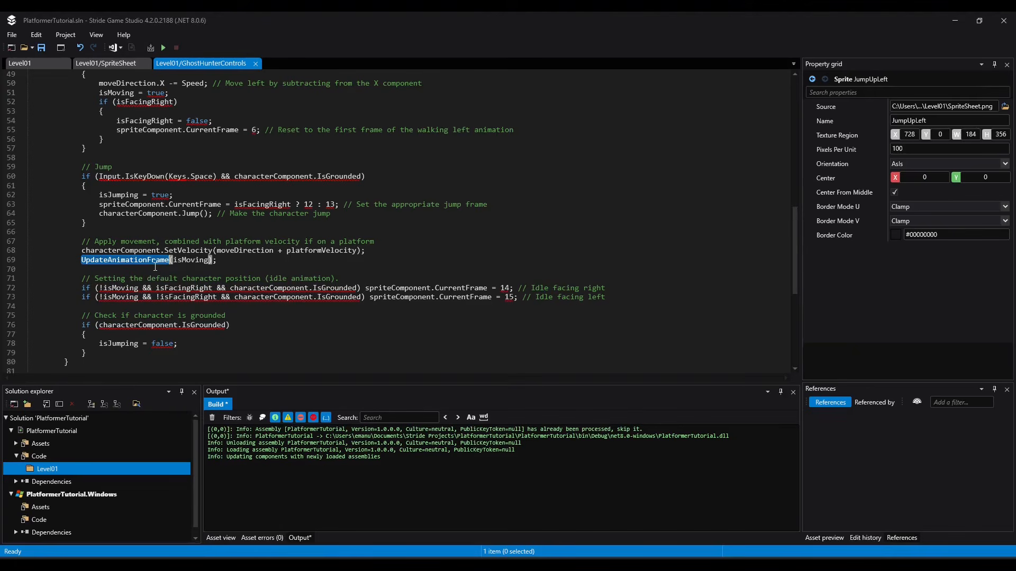
pyautogui.scroll(-8, 293, 217)
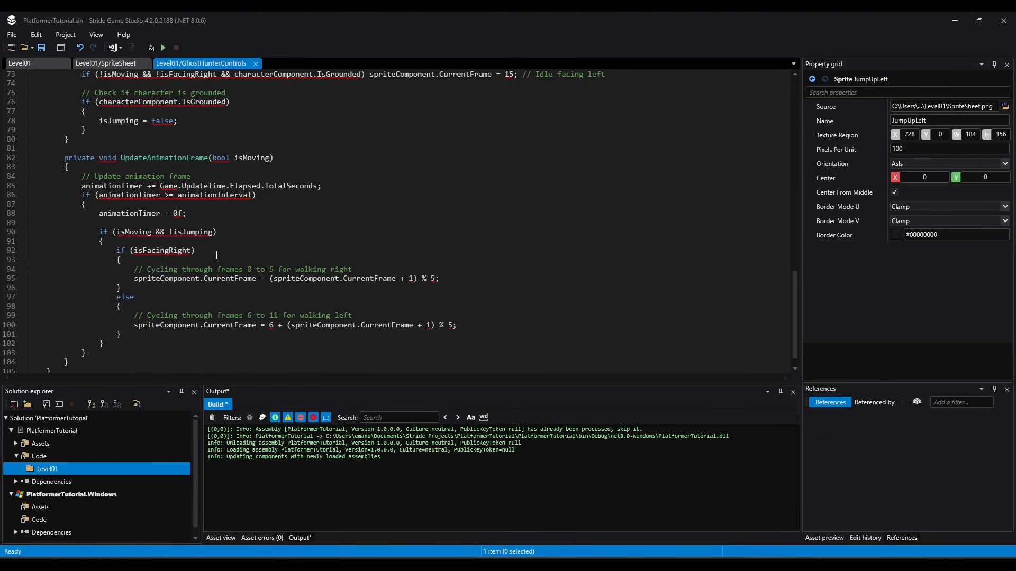
pyautogui.scroll(-1, 141, 278)
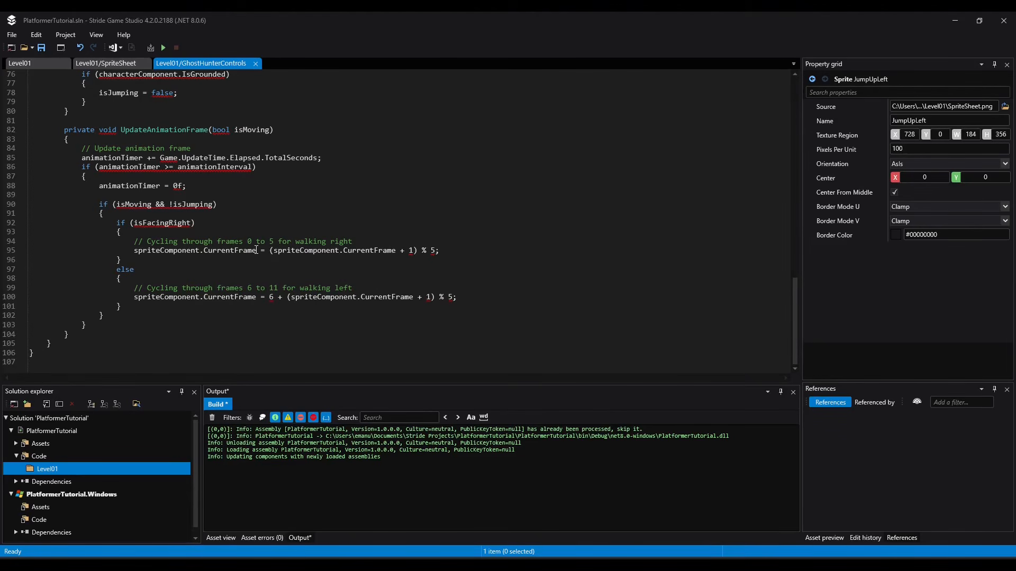
pyautogui.moveTo(132, 250); pyautogui.dragTo(418, 251)
pyautogui.moveTo(133, 296); pyautogui.dragTo(457, 297)
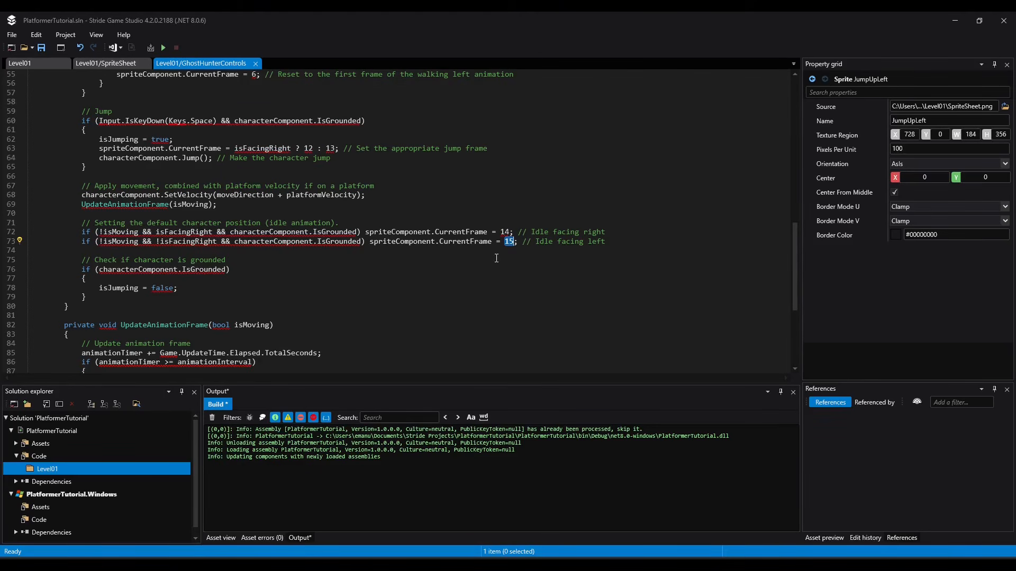
# Check the IddleRight and IddleLeft sprites in the sprite sheet, and return to the script's grounded check.
pyautogui.click(105, 63)
pyautogui.click(66, 313)
pyautogui.click(31, 327)
pyautogui.click(201, 63)
pyautogui.scroll(-1, 191, 255)
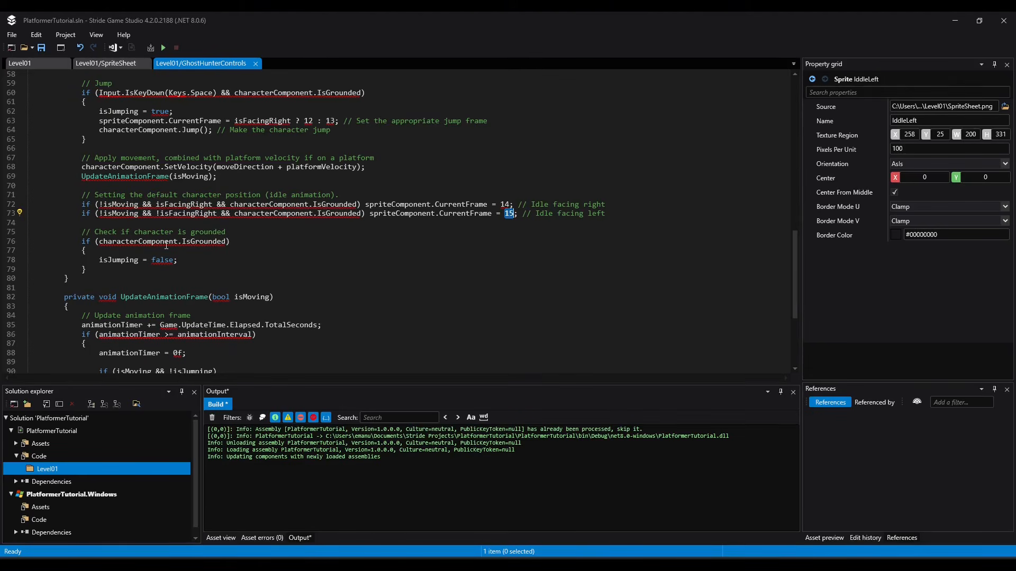
# Examine the grounded check that sets isJumping to false, and review the whole GhostHunterControls script from its fields to UpdateAnimationFrame.
pyautogui.moveTo(182, 261); pyautogui.dragTo(90, 261)
pyautogui.scroll(10, 243, 294)
pyautogui.scroll(-10, 243, 294)
pyautogui.scroll(-7, 244, 294)
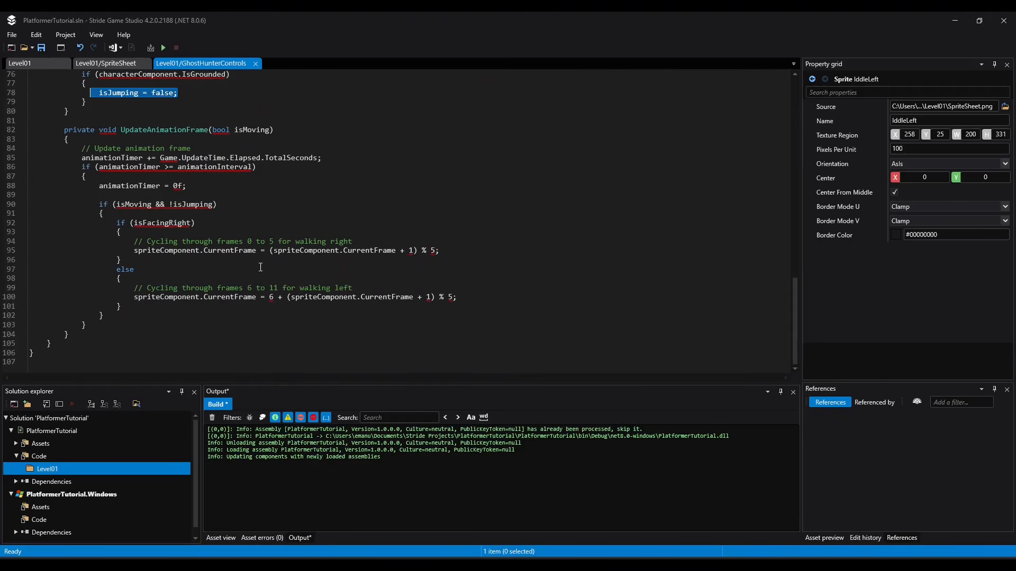
pyautogui.scroll(12, 260, 267)
pyautogui.scroll(13, 263, 285)
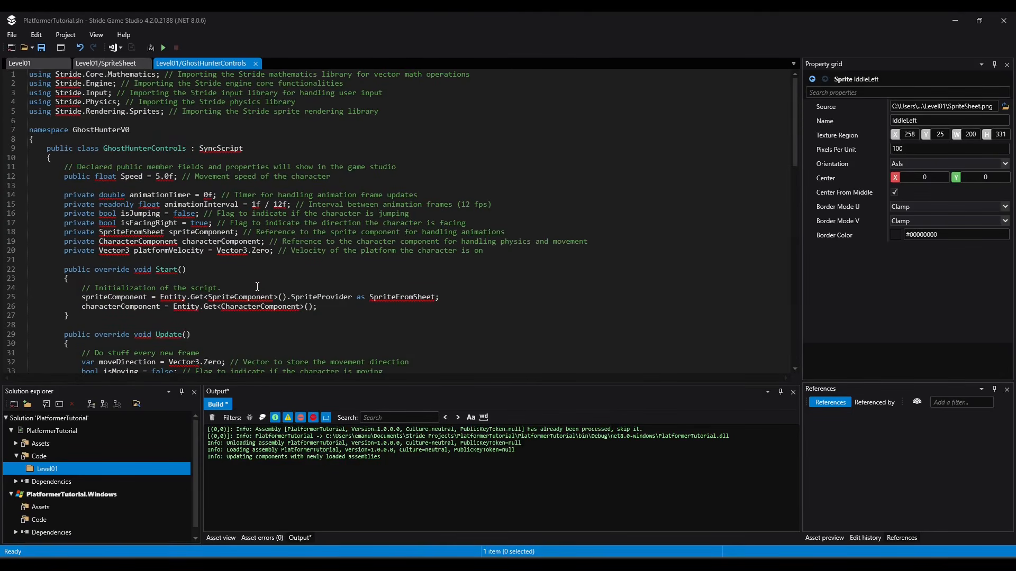
pyautogui.scroll(-12, 396, 273)
pyautogui.scroll(3, 292, 299)
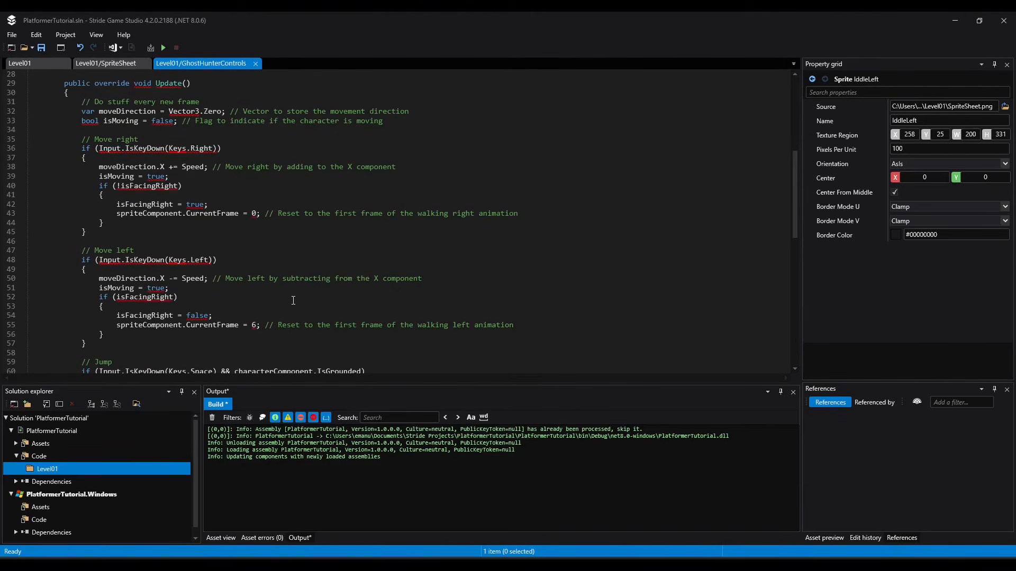
pyautogui.scroll(-2, 292, 301)
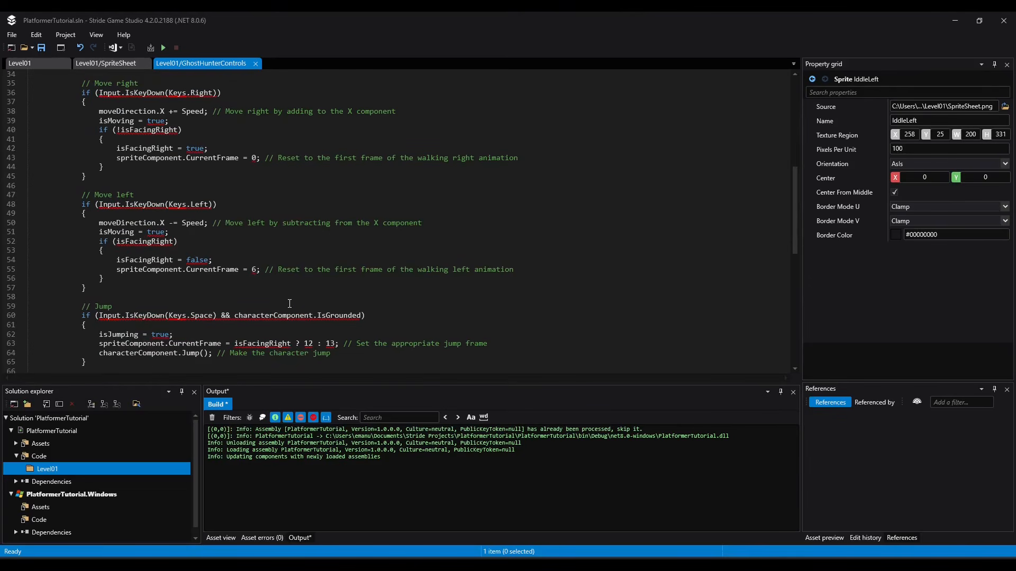
pyautogui.scroll(-6, 275, 301)
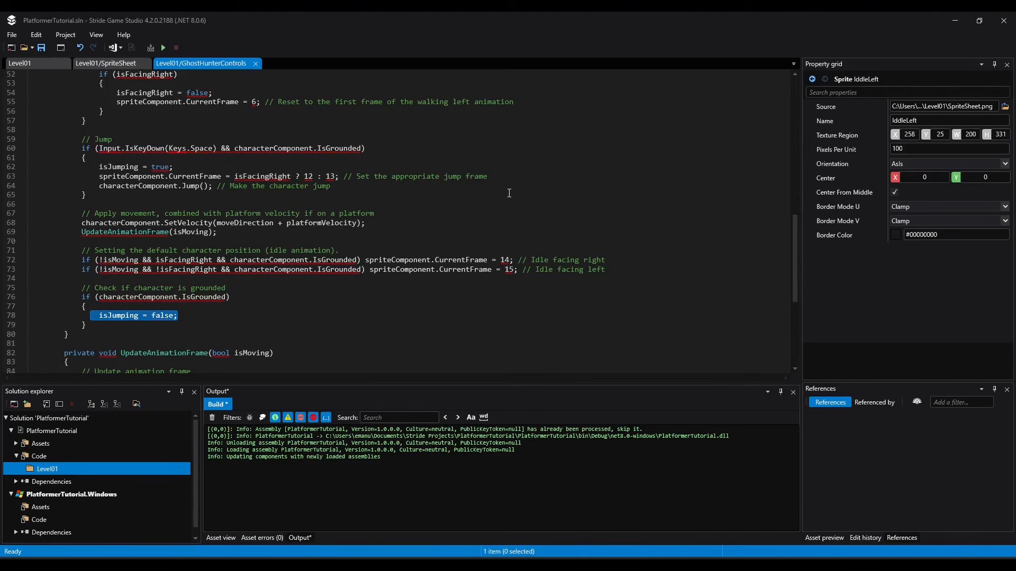
# Run the game and test the GhostHunter character walking right and left and jumping on the platform.
pyautogui.click(163, 49)
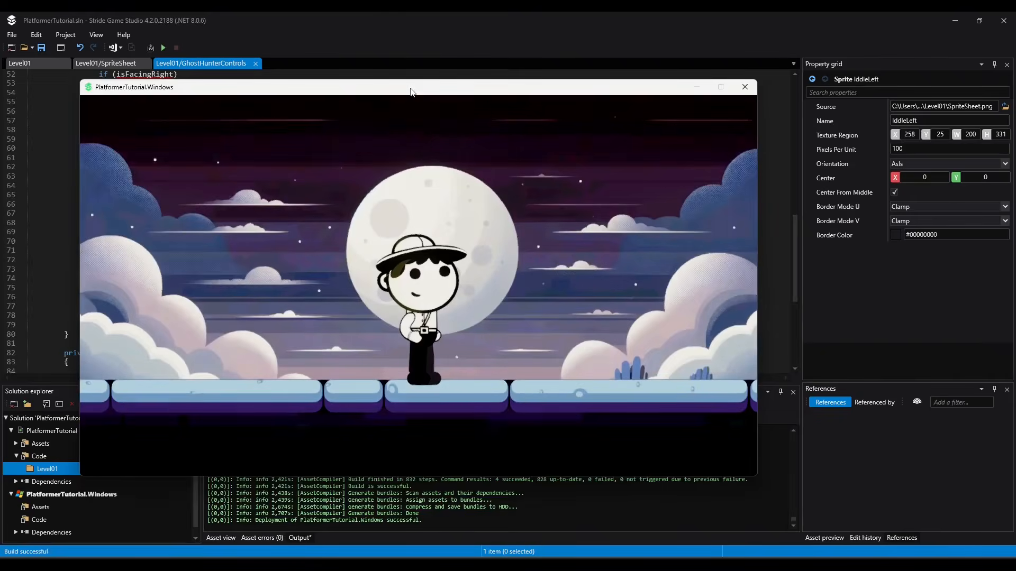
pyautogui.press('Right')
pyautogui.press('Left')
pyautogui.press('Right')
pyautogui.press('Left')
pyautogui.press('Right')
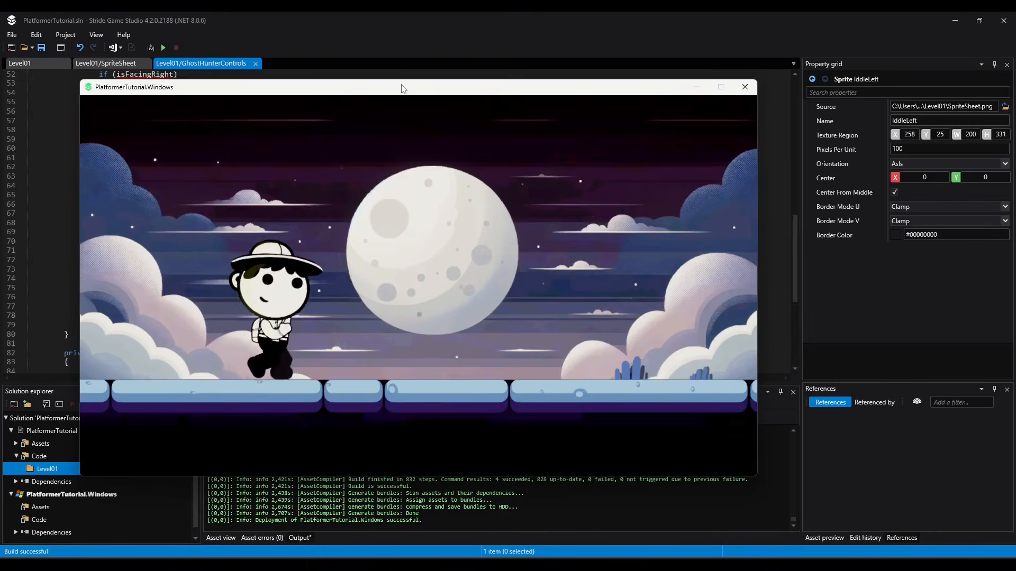
pyautogui.press('Left')
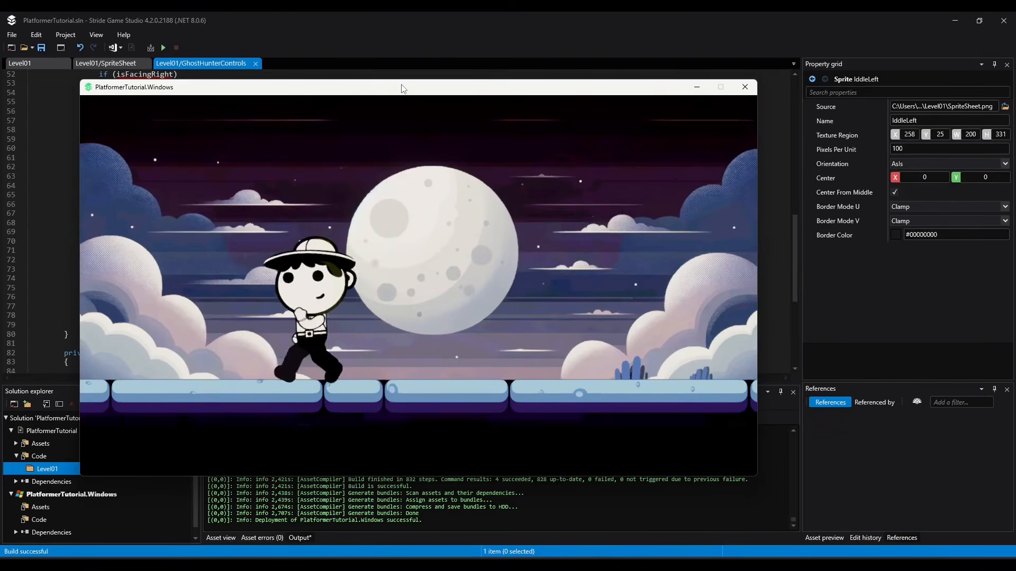
pyautogui.press('Right')
pyautogui.press('space')
pyautogui.press('Right')
pyautogui.press('Left')
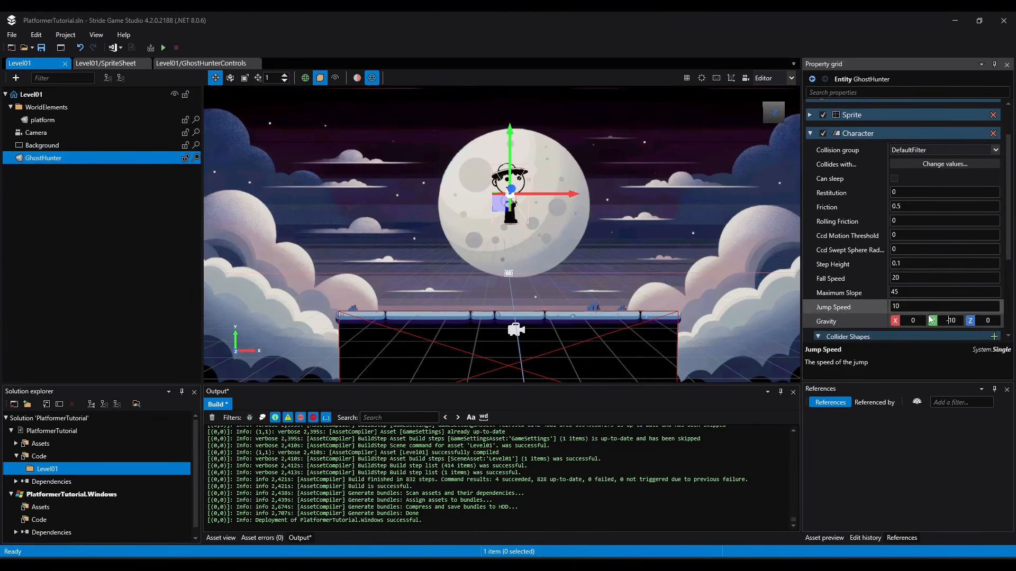
# Move GhostHunter slightly down in Level01, set its Character component's Y gravity to -20, and save the project.
pyautogui.scroll(-1, 971, 326)
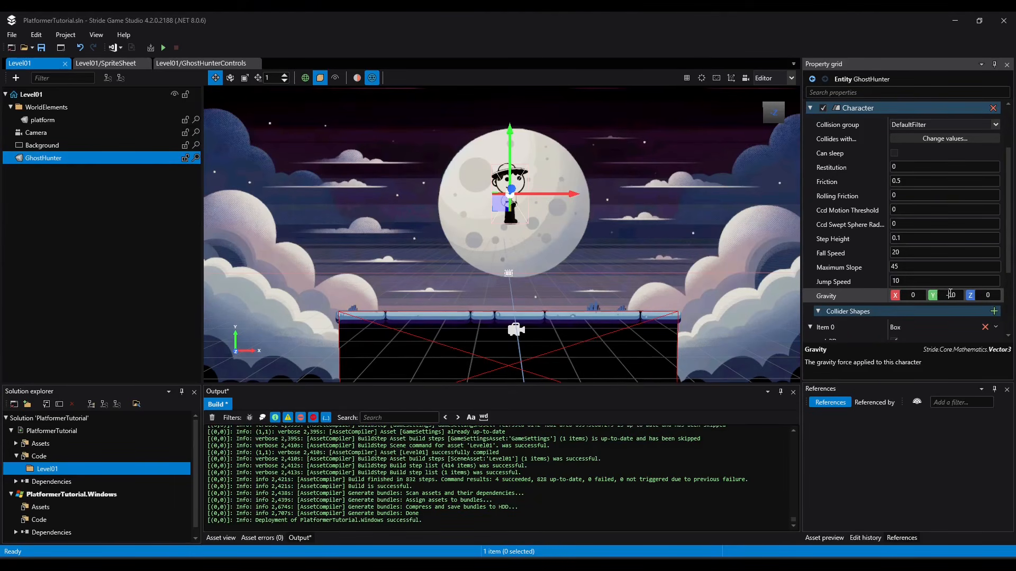
pyautogui.moveTo(509, 148)
pyautogui.mouseDown()
pyautogui.moveTo(505, 215)
pyautogui.moveTo(506, 158)
pyautogui.mouseUp()
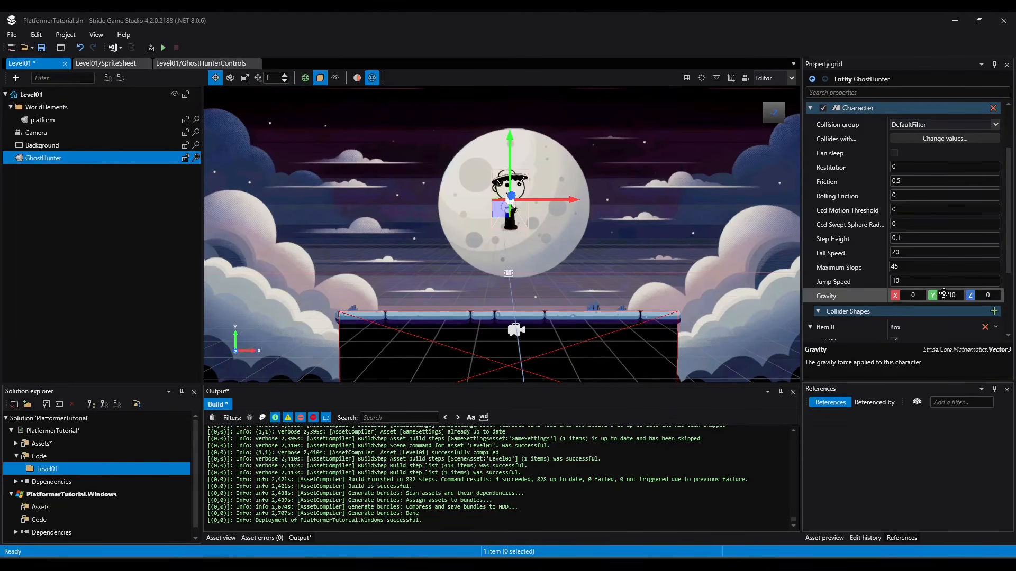
pyautogui.click(953, 296)
pyautogui.write('-20')
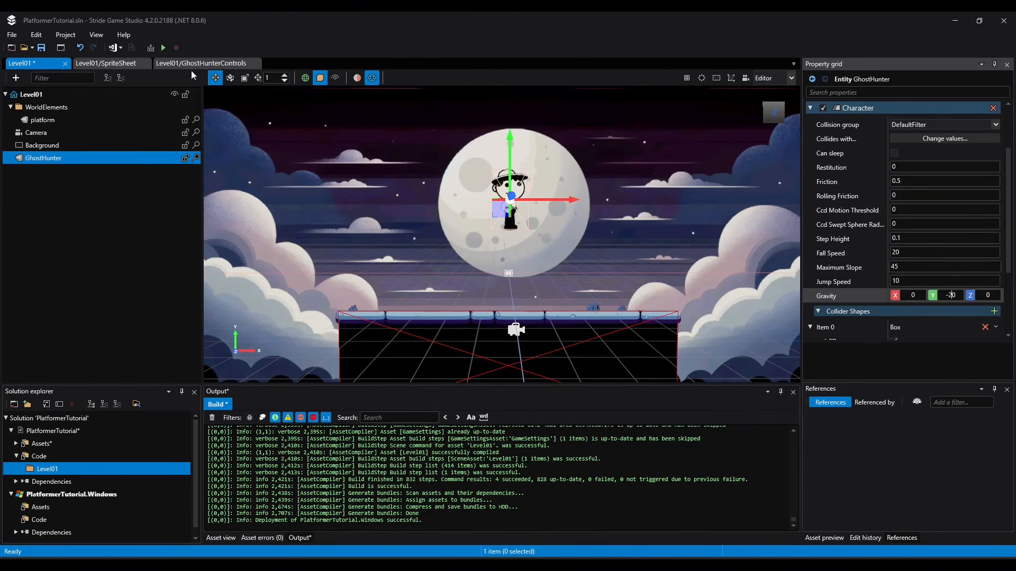
pyautogui.click(42, 48)
# Run the game again and test the character's jump to the right with the new gravity.
pyautogui.click(164, 49)
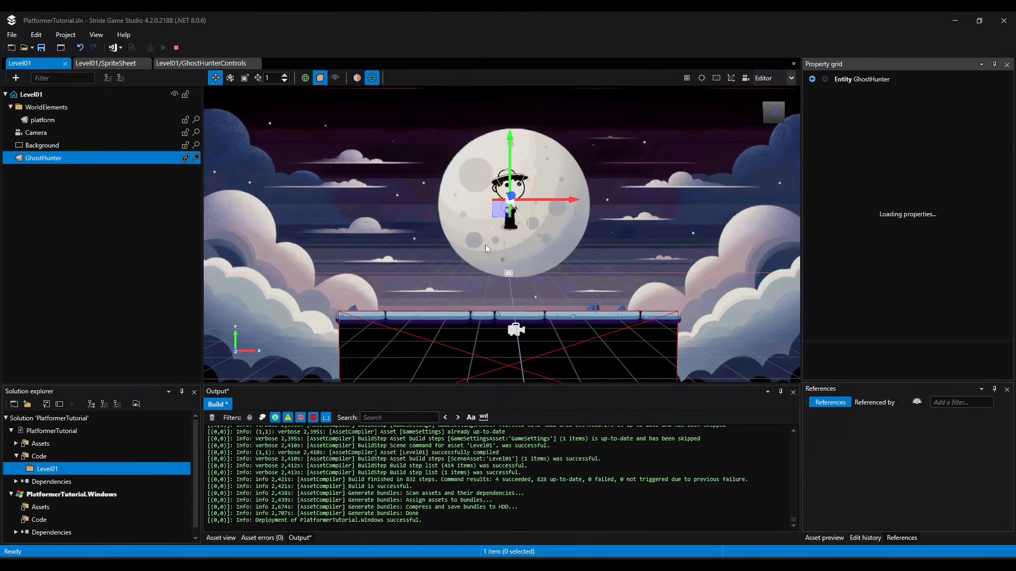
pyautogui.moveTo(391, 140); pyautogui.dragTo(438, 104)
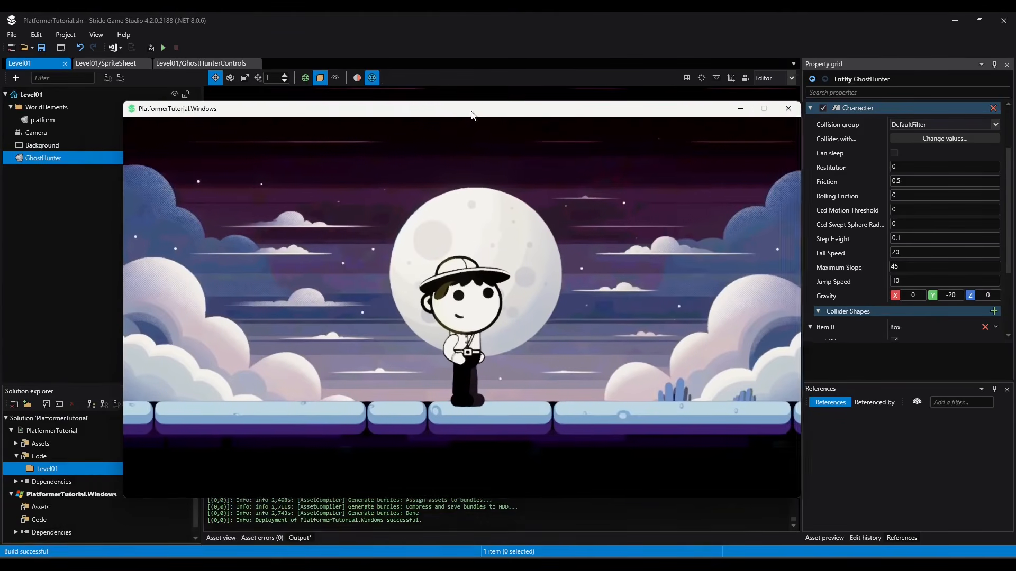
pyautogui.press('space')
pyautogui.press('Right')
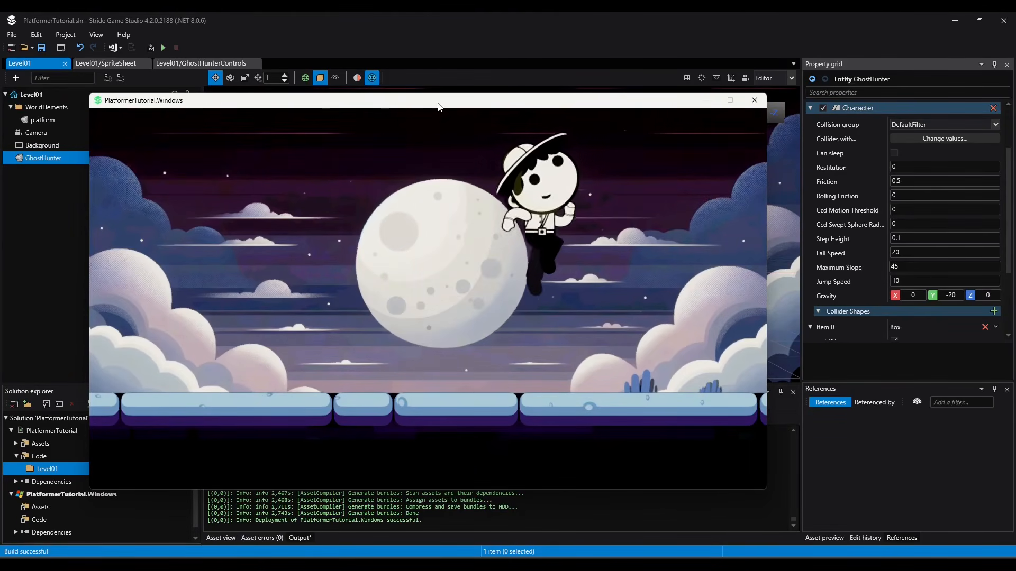